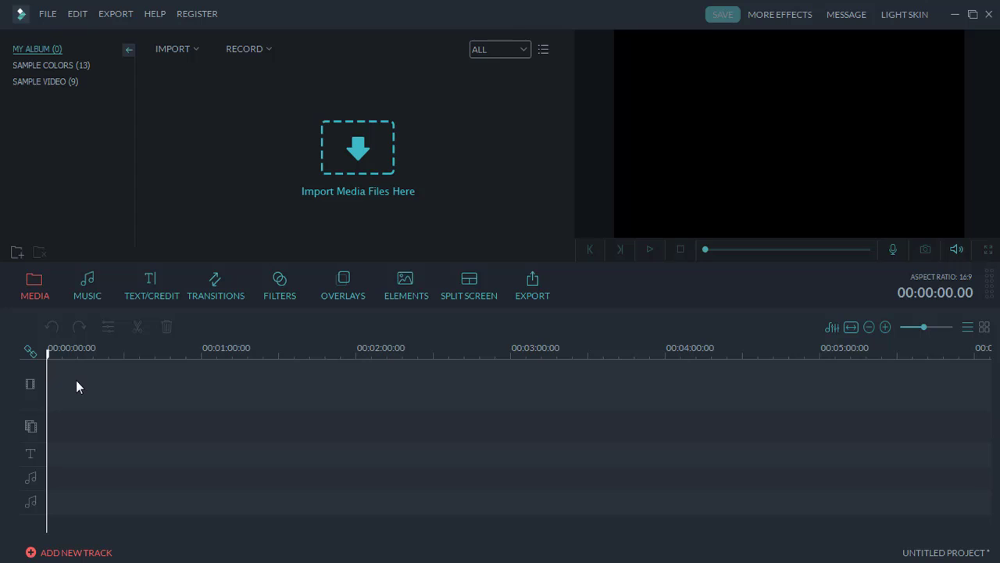
{"action": "left_click", "coordinate": [150, 281]}
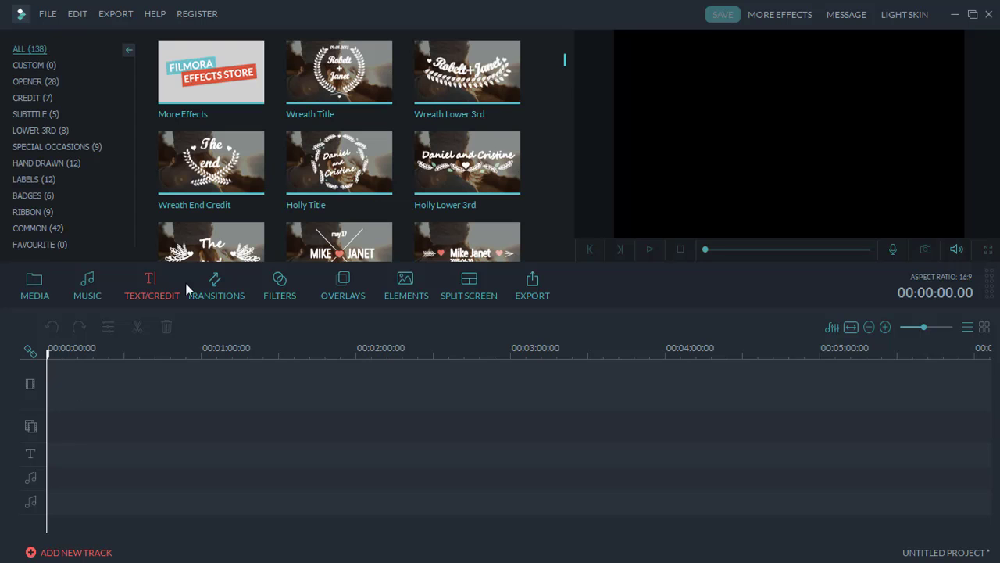
{"action": "left_click", "coordinate": [217, 286]}
{"action": "left_click", "coordinate": [279, 286]}
{"action": "left_click", "coordinate": [339, 288]}
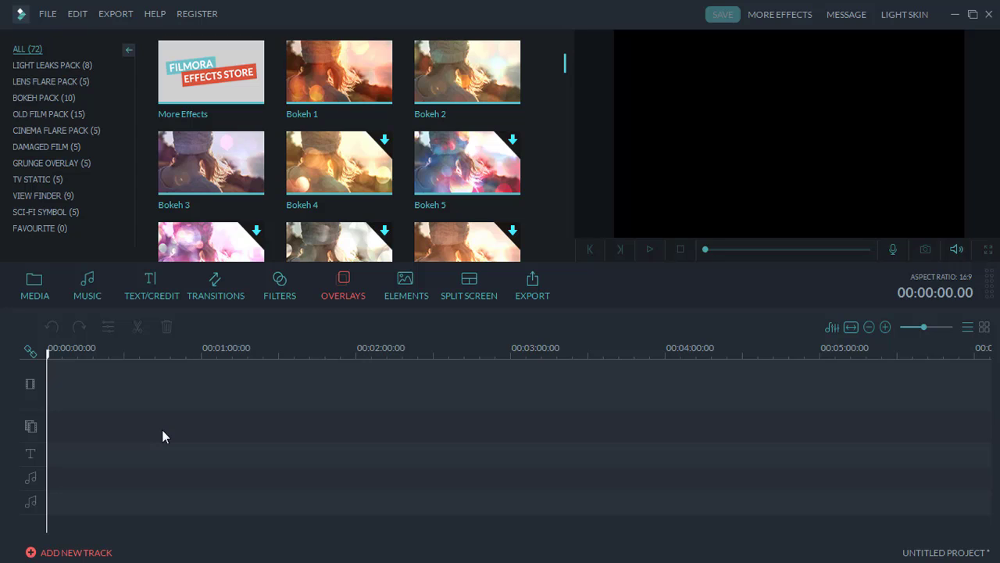
Step: Place two clips of the White sample color back to back at the start of the video track
{"action": "left_click", "coordinate": [37, 290]}
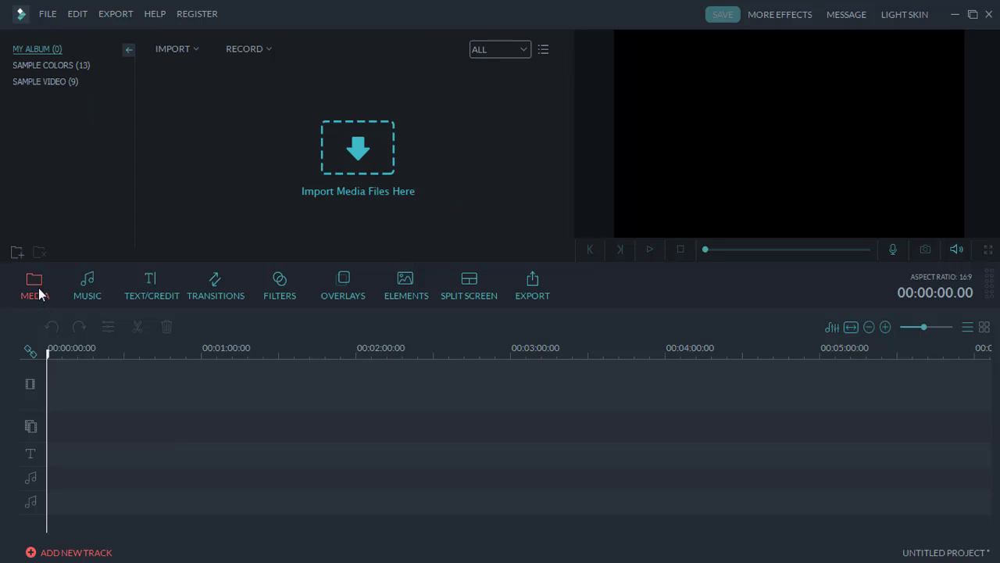
{"action": "left_click", "coordinate": [45, 66]}
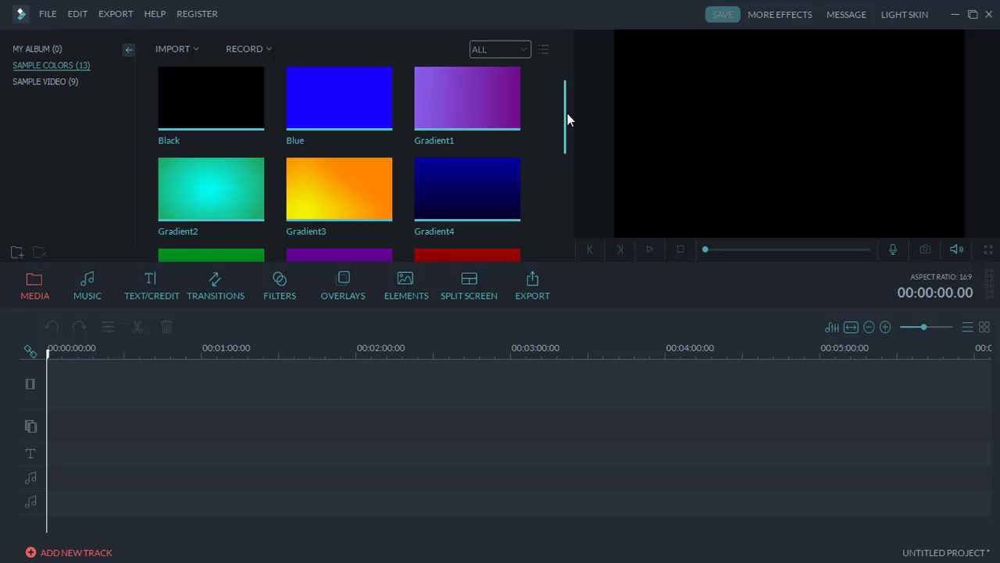
{"action": "left_click_drag", "start_coordinate": [567, 113], "coordinate": [564, 195]}
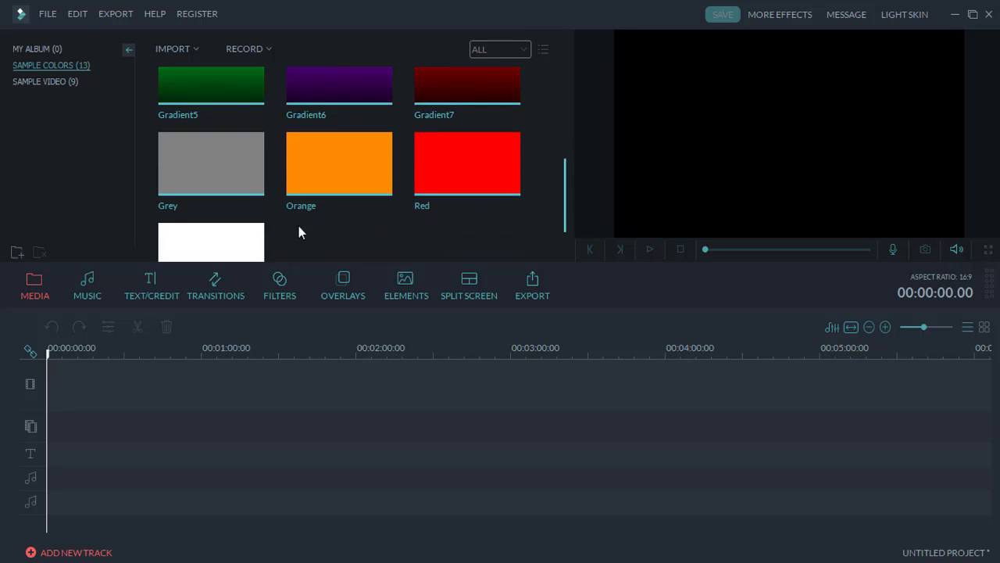
{"action": "left_click", "coordinate": [212, 254]}
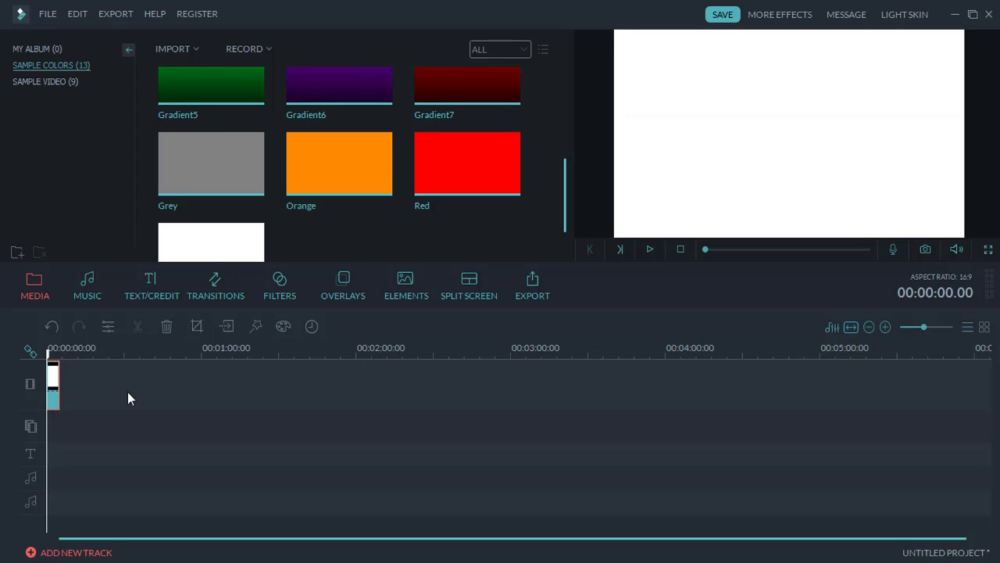
{"action": "mouse_move", "coordinate": [209, 250]}
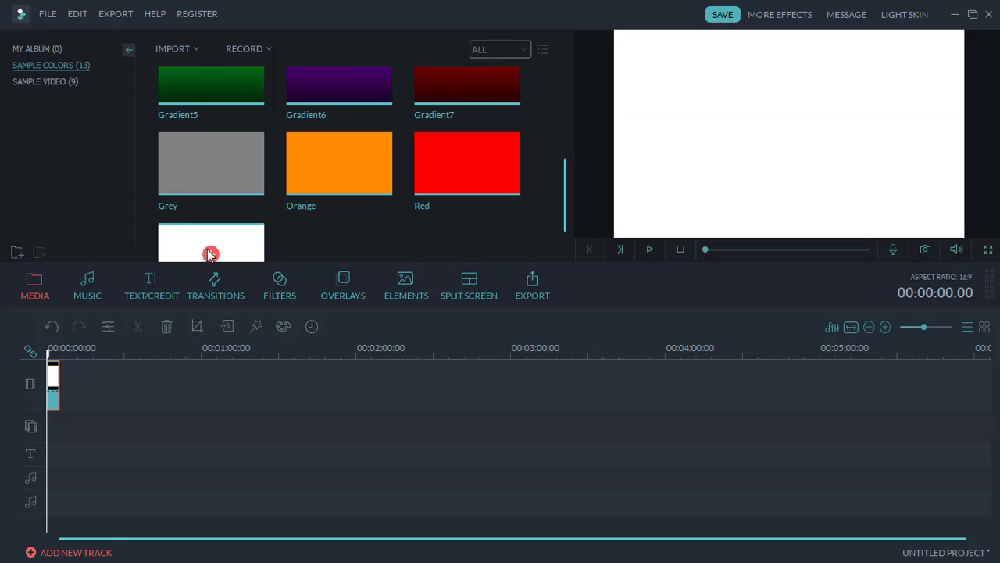
{"action": "left_click", "coordinate": [55, 367]}
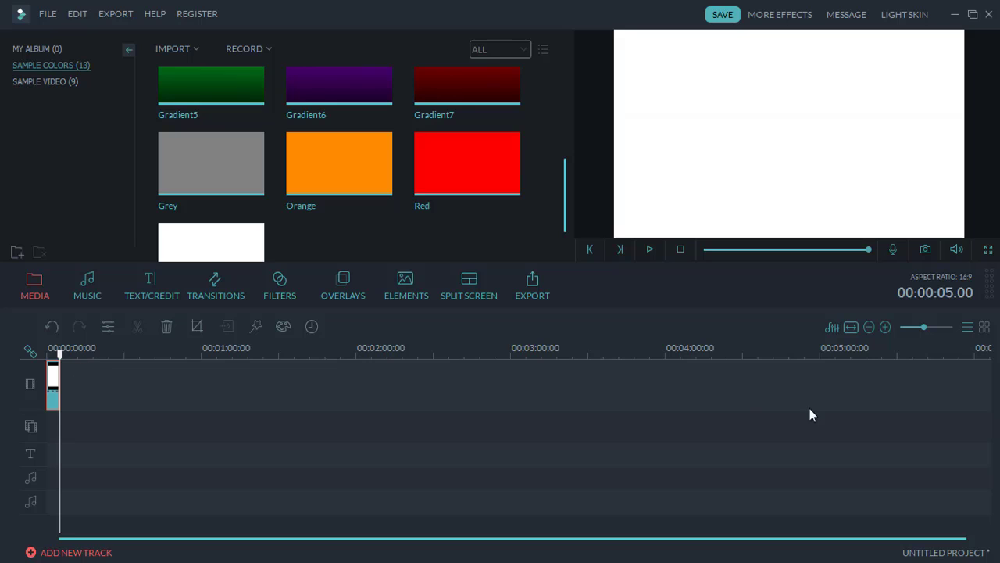
{"action": "left_click", "coordinate": [208, 256]}
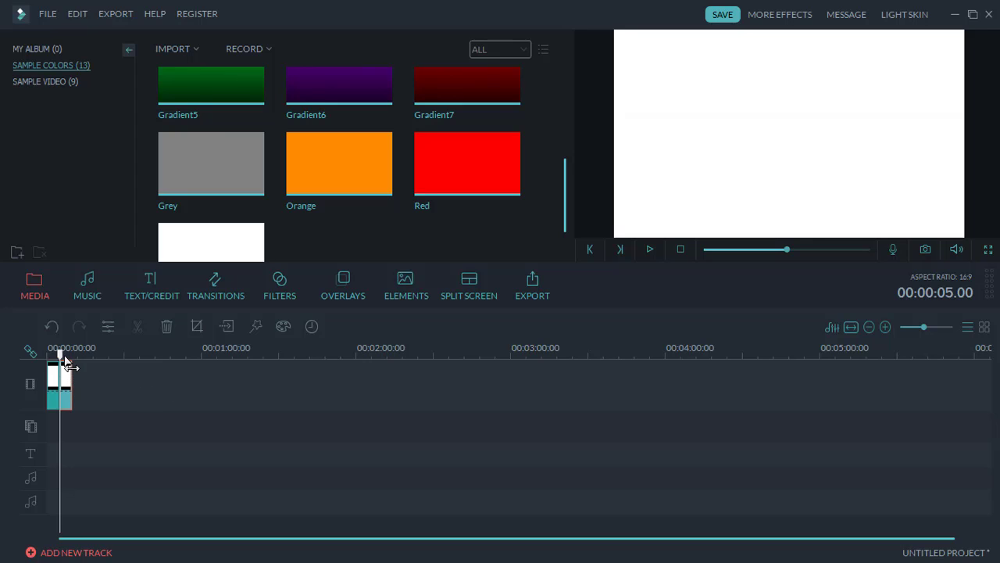
{"action": "left_click_drag", "start_coordinate": [67, 361], "coordinate": [112, 368]}
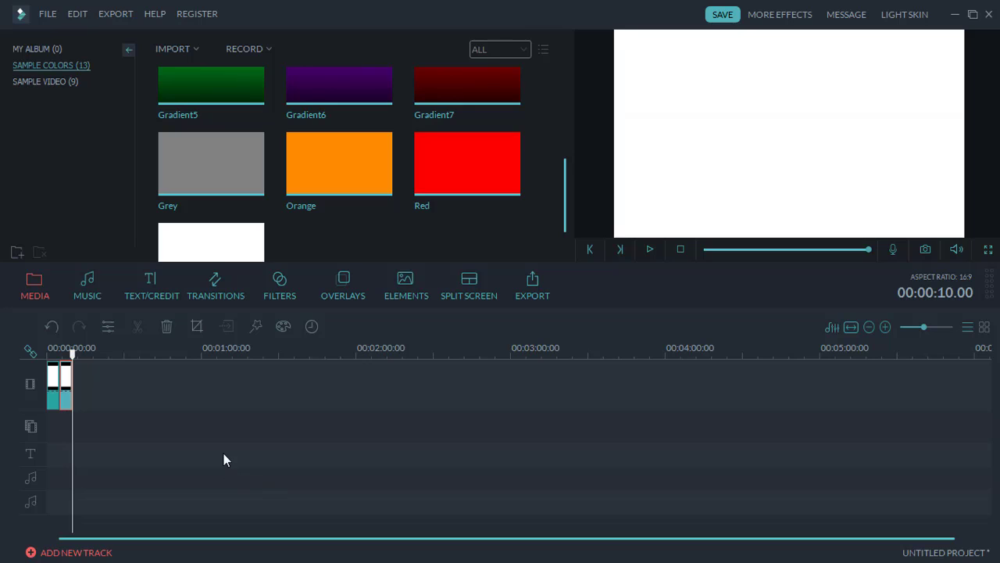
Step: Delete both White clips from the video track
{"action": "left_click_drag", "start_coordinate": [123, 386], "coordinate": [61, 406]}
{"action": "key", "text": "Delete"}
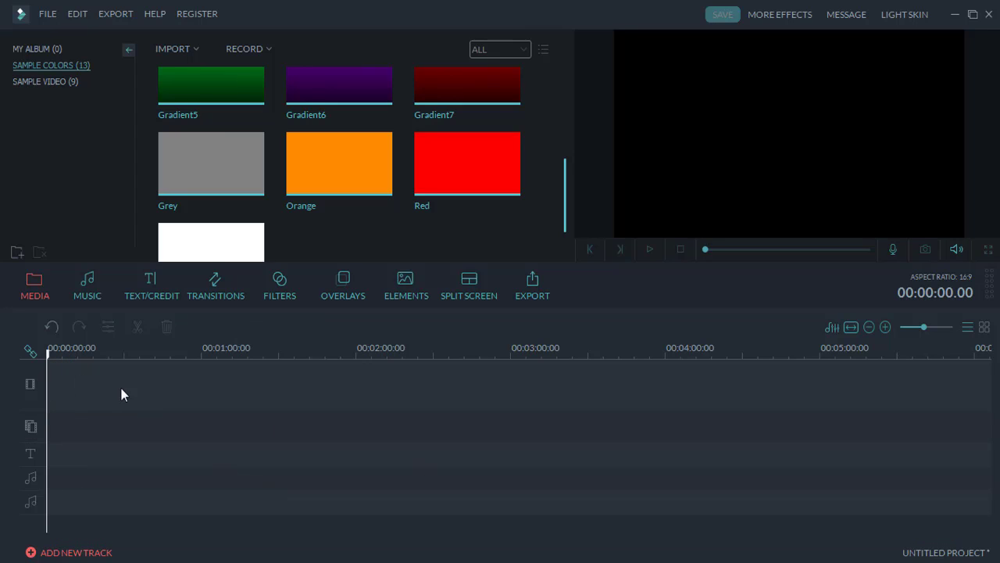
Step: Add the Blast - 01 element from the Block Buster category at the start of the timeline and play its preview
{"action": "left_click", "coordinate": [159, 300]}
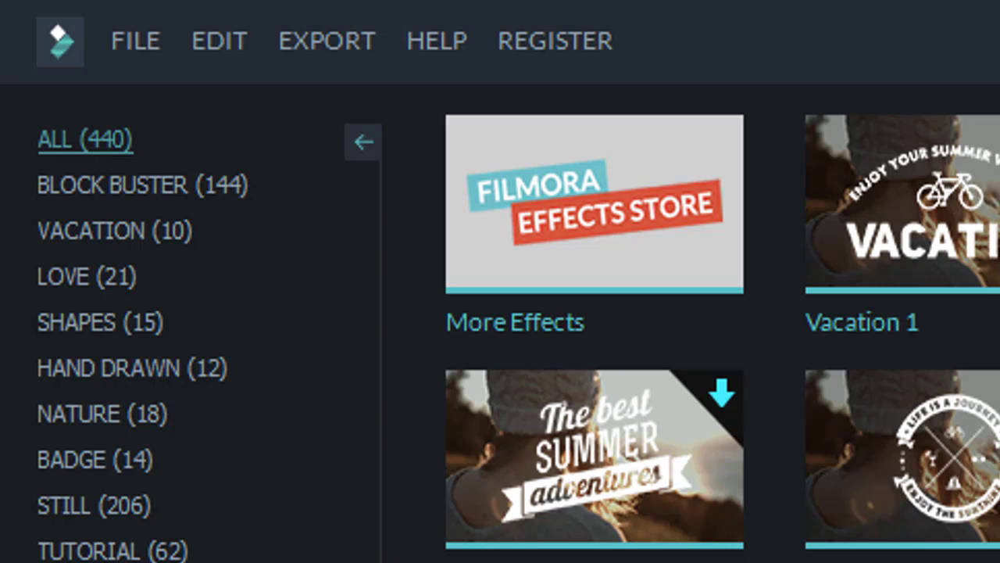
{"action": "left_click", "coordinate": [218, 187]}
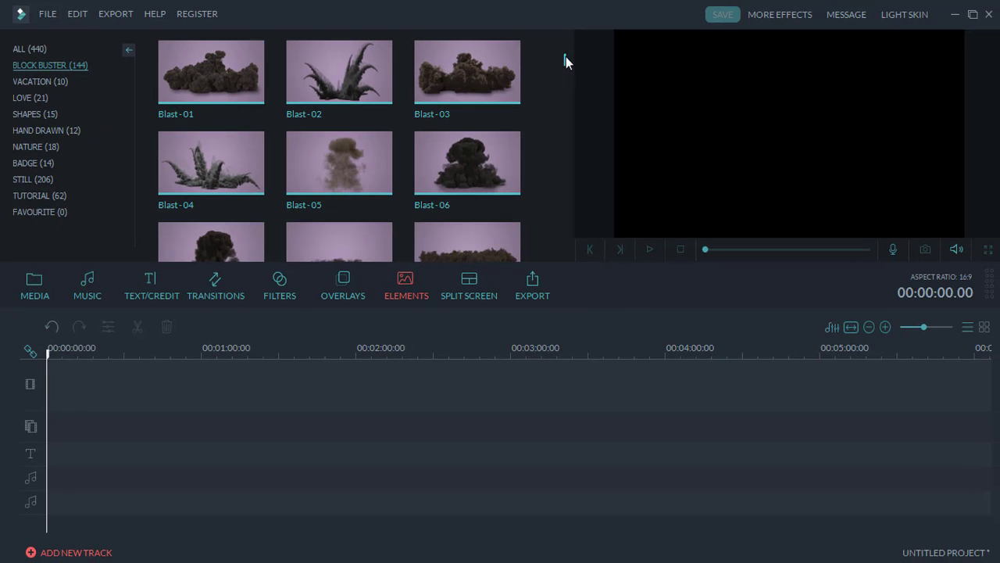
{"action": "mouse_move", "coordinate": [565, 58]}
{"action": "left_mouse_down"}
{"action": "mouse_move", "coordinate": [566, 264]}
{"action": "mouse_move", "coordinate": [563, 40]}
{"action": "left_mouse_up"}
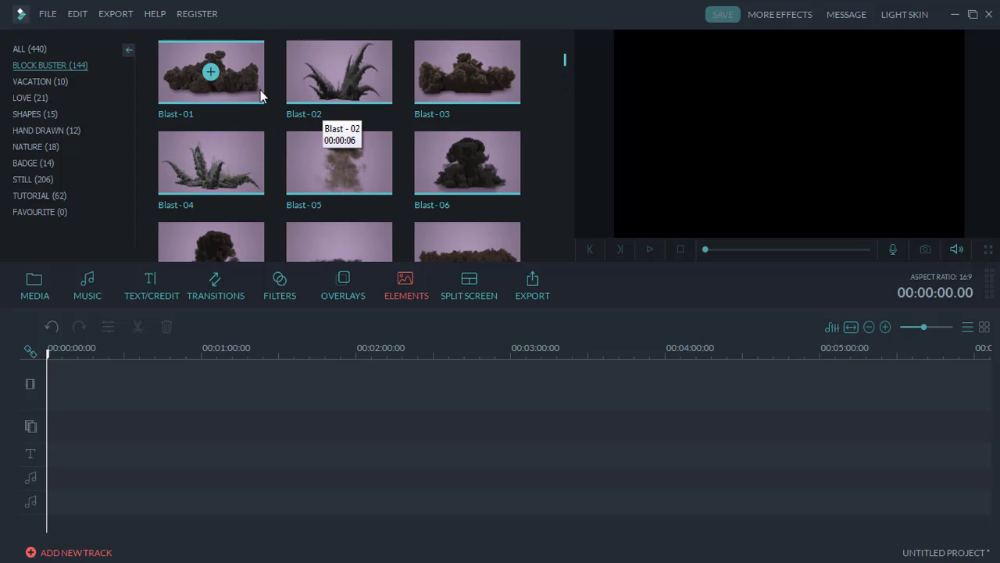
{"action": "left_click", "coordinate": [212, 72]}
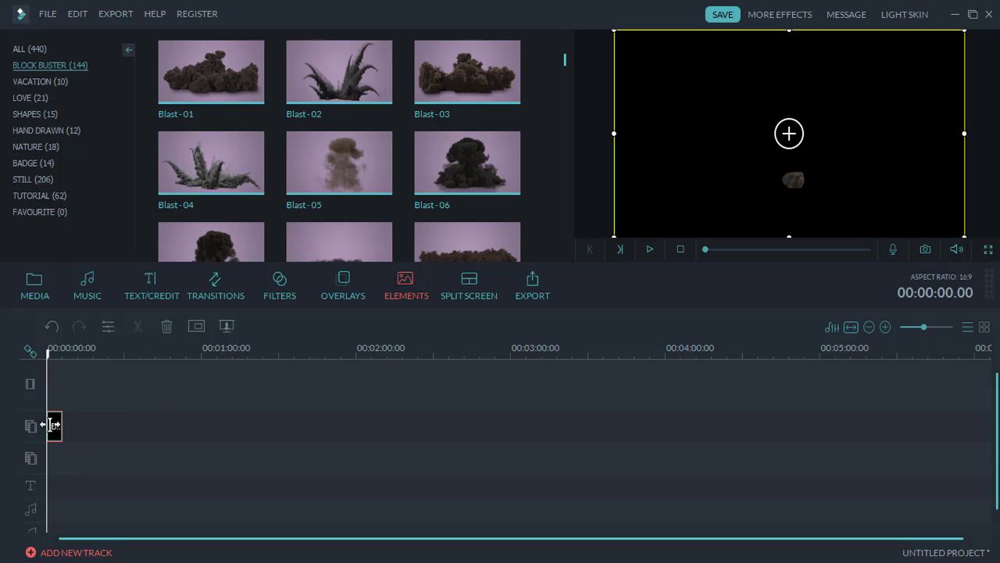
{"action": "left_click", "coordinate": [650, 250]}
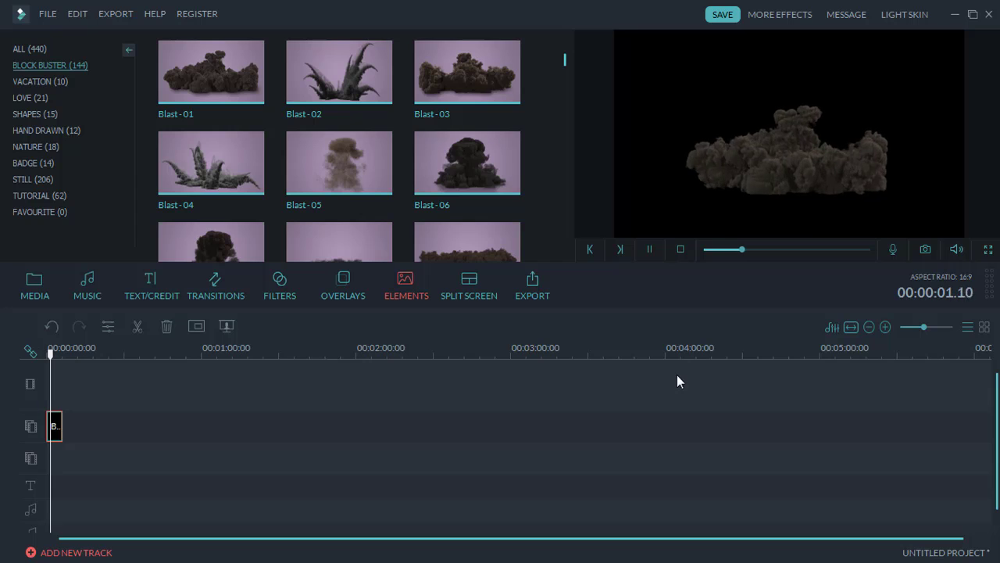
{"action": "left_click", "coordinate": [649, 250]}
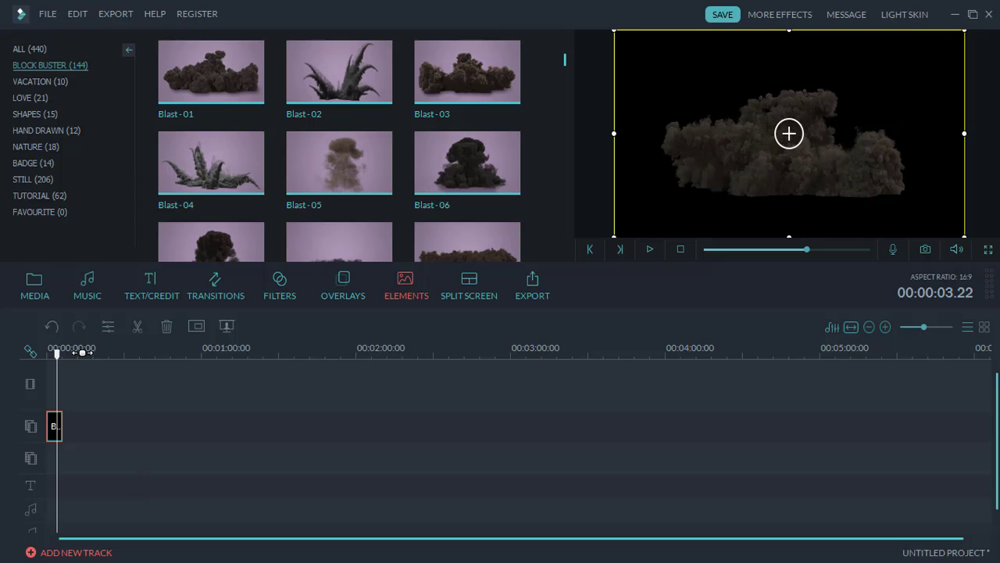
Step: Insert the Blast - 05 element at 00:00:02.21, partway through the Blast - 01 clip
{"action": "left_click_drag", "start_coordinate": [59, 358], "coordinate": [55, 357]}
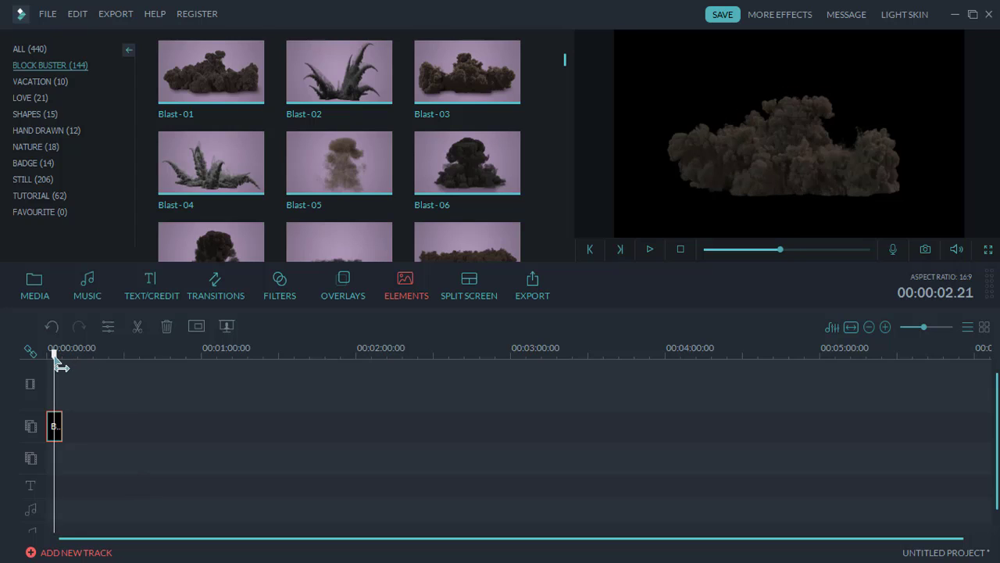
{"action": "left_click", "coordinate": [58, 422]}
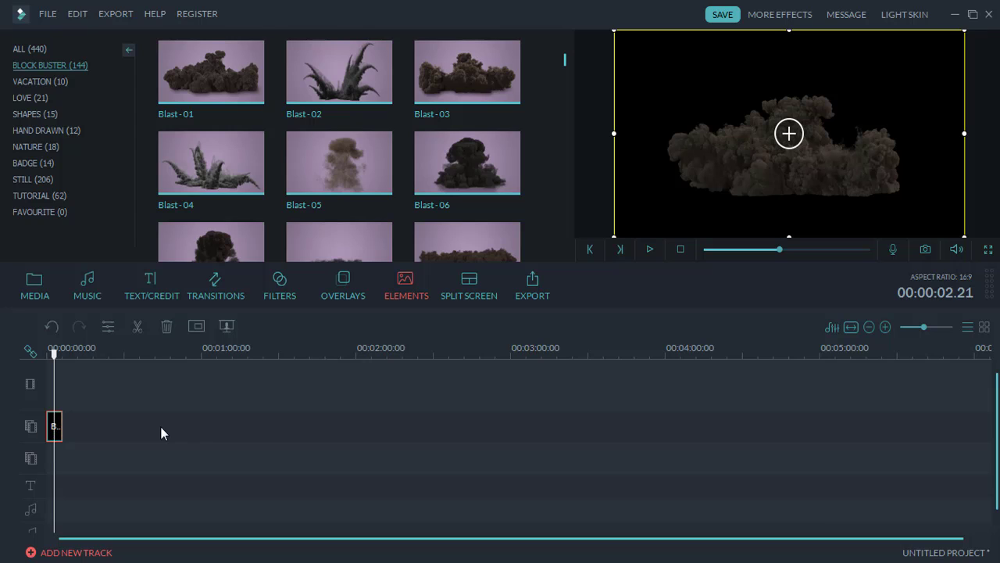
{"action": "mouse_move", "coordinate": [339, 164]}
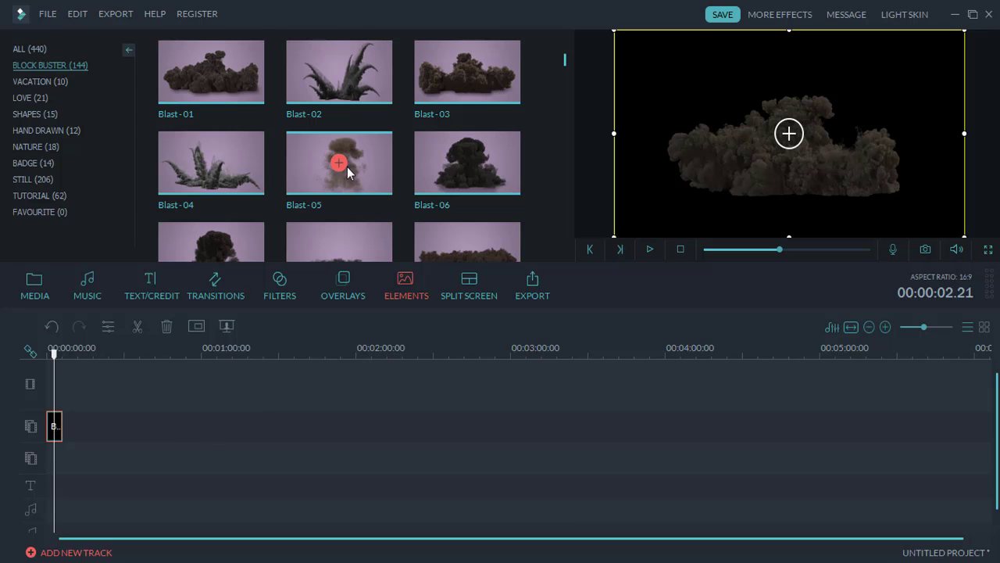
{"action": "left_click", "coordinate": [339, 164]}
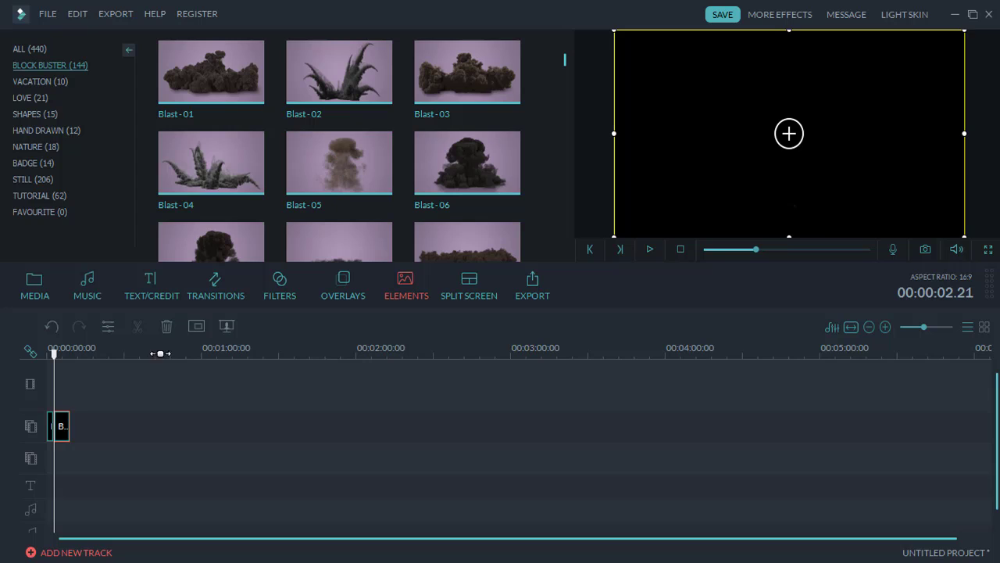
Step: Scrub through the two Blast clips and delete both from the timeline
{"action": "left_click_drag", "start_coordinate": [53, 358], "coordinate": [83, 368]}
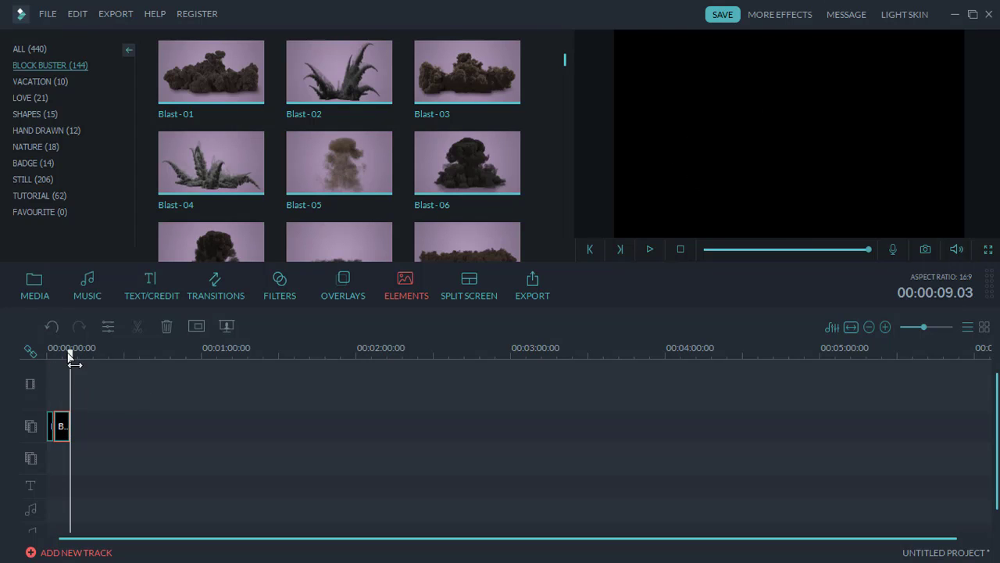
{"action": "left_click_drag", "start_coordinate": [70, 357], "coordinate": [47, 362]}
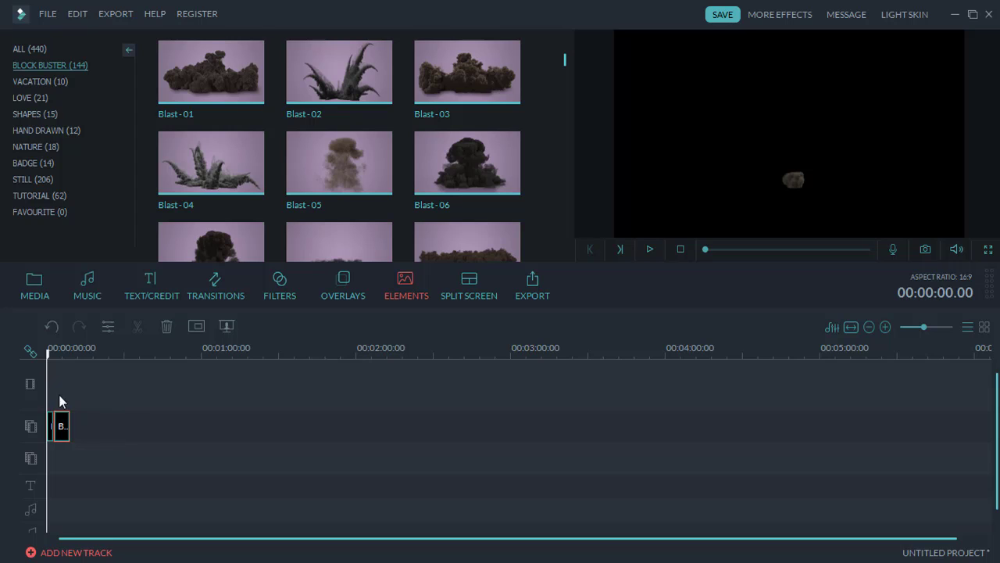
{"action": "left_click_drag", "start_coordinate": [49, 359], "coordinate": [80, 364]}
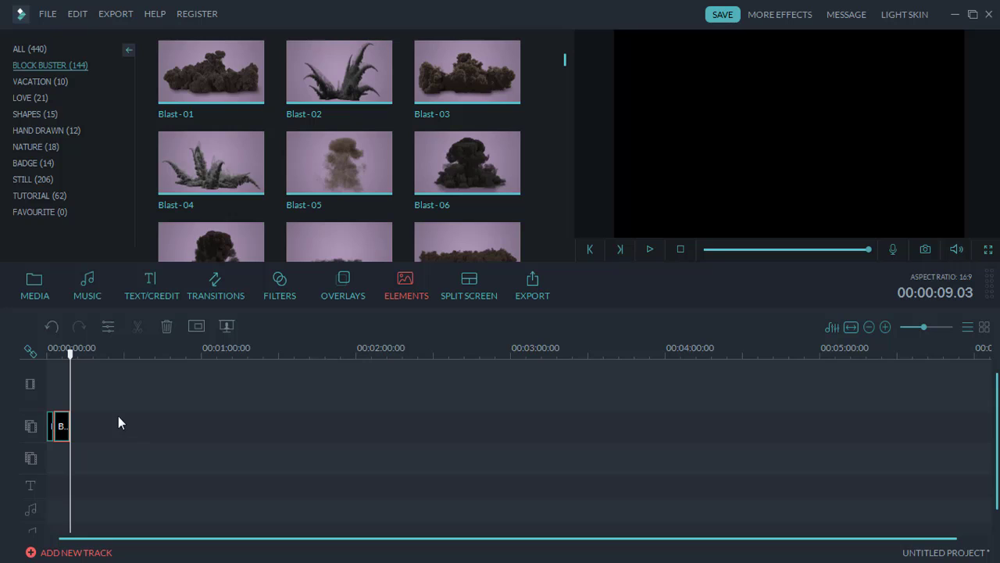
{"action": "left_click_drag", "start_coordinate": [122, 403], "coordinate": [46, 452]}
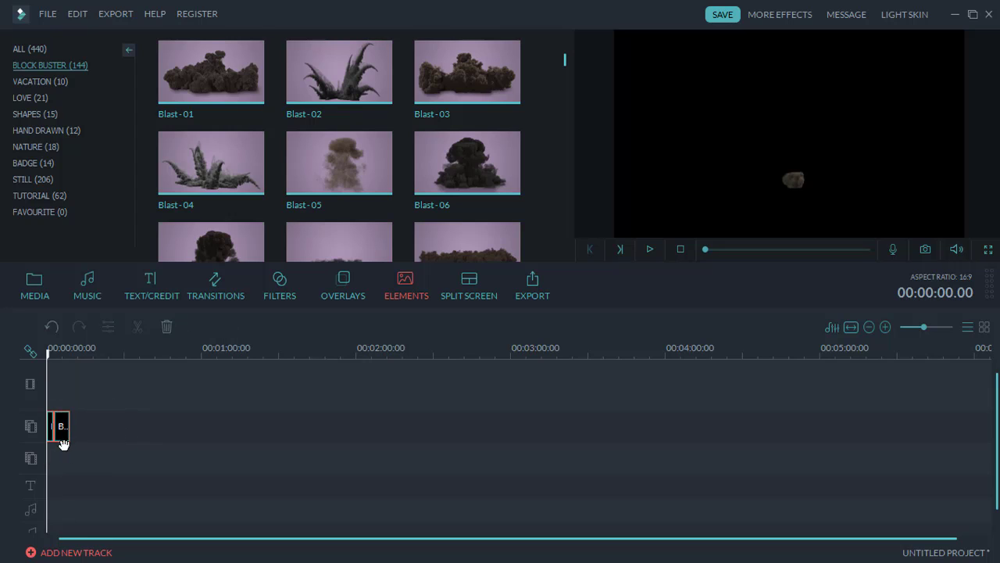
{"action": "key", "text": "Delete"}
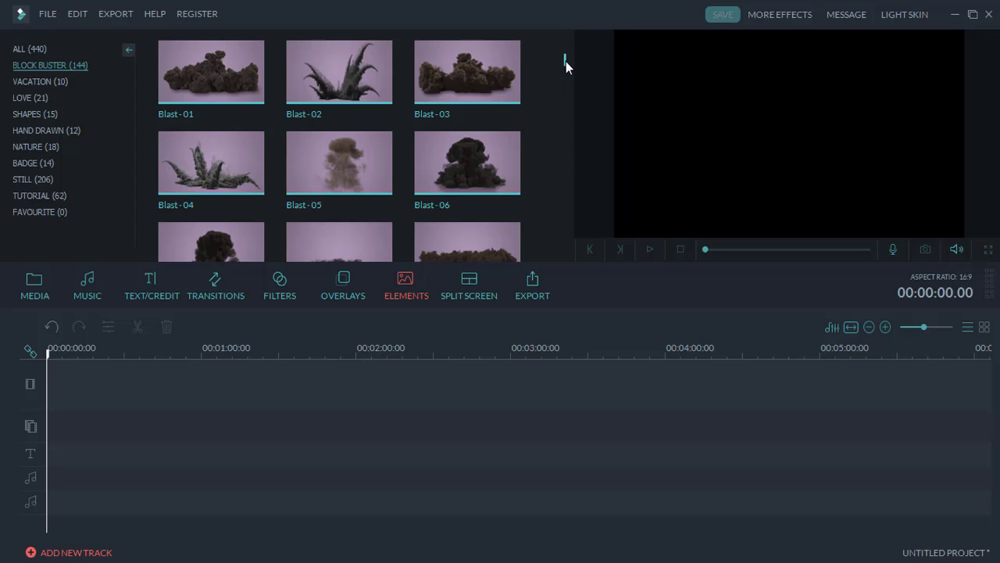
Step: Add the Block Buster element Lasers - 02 at the timeline start and shrink it to a small area near the video frame's upper-left corner
{"action": "left_click_drag", "start_coordinate": [565, 63], "coordinate": [553, 205]}
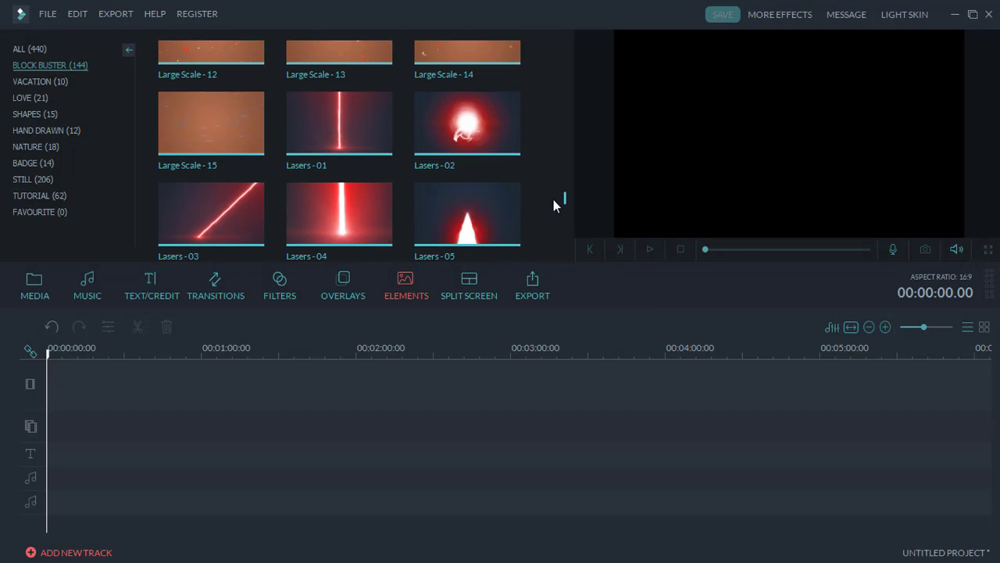
{"action": "left_click", "coordinate": [467, 125]}
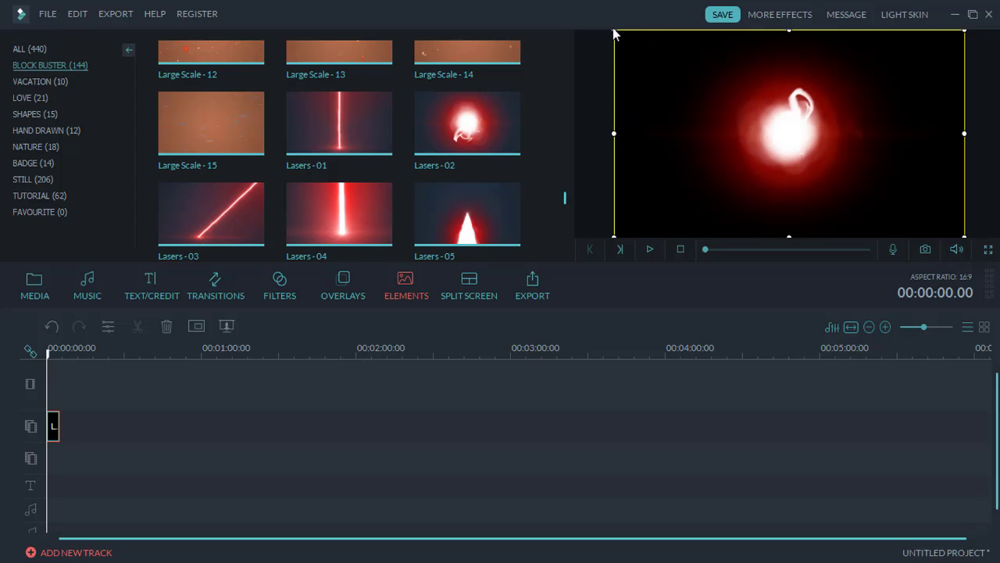
{"action": "left_click_drag", "start_coordinate": [613, 31], "coordinate": [861, 188]}
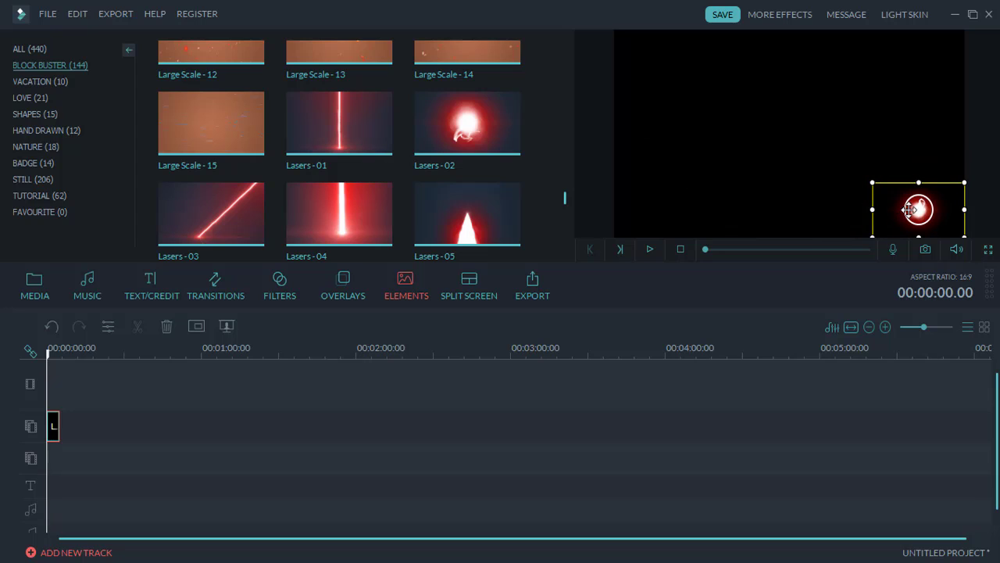
{"action": "left_click_drag", "start_coordinate": [918, 209], "coordinate": [677, 90]}
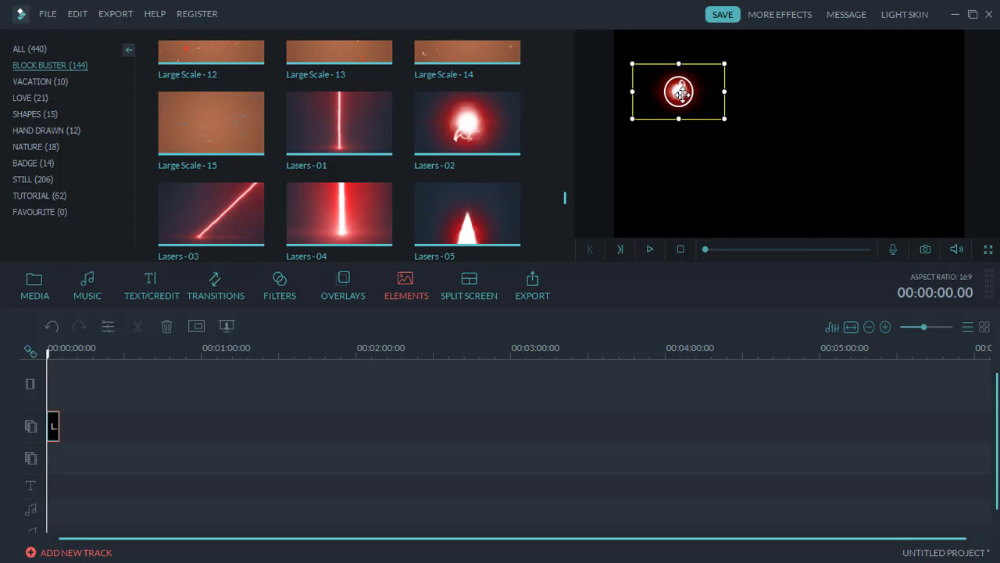
{"action": "left_click_drag", "start_coordinate": [725, 117], "coordinate": [663, 81]}
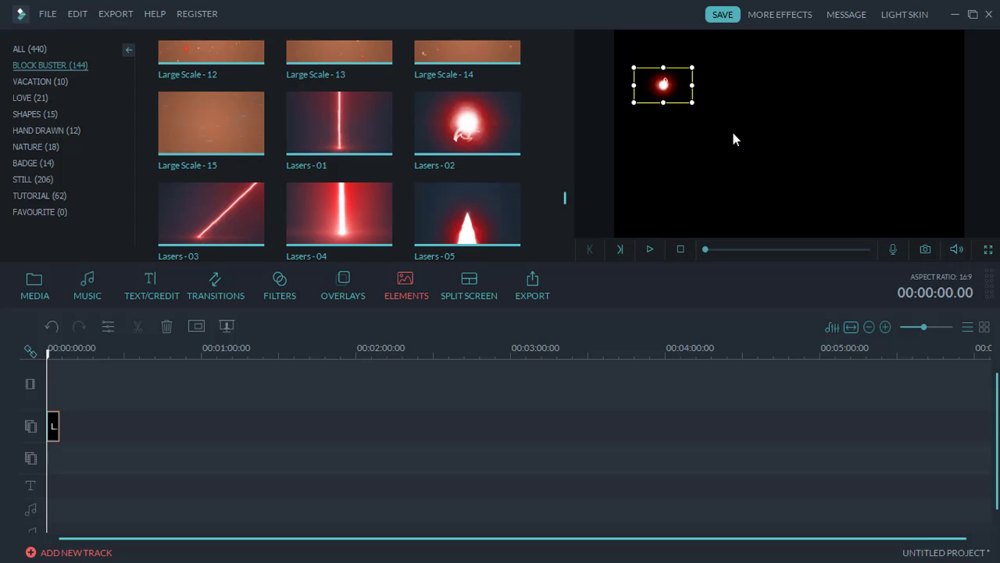
Step: Preview the Lasers - 02 clip and trim its end so that it lasts 1 second
{"action": "left_click", "coordinate": [648, 250]}
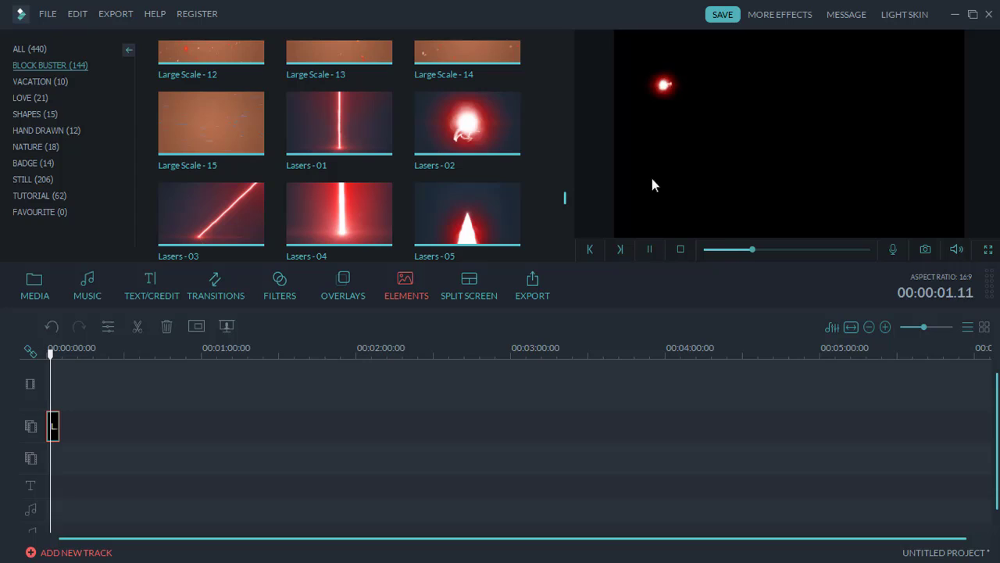
{"action": "left_click", "coordinate": [650, 250]}
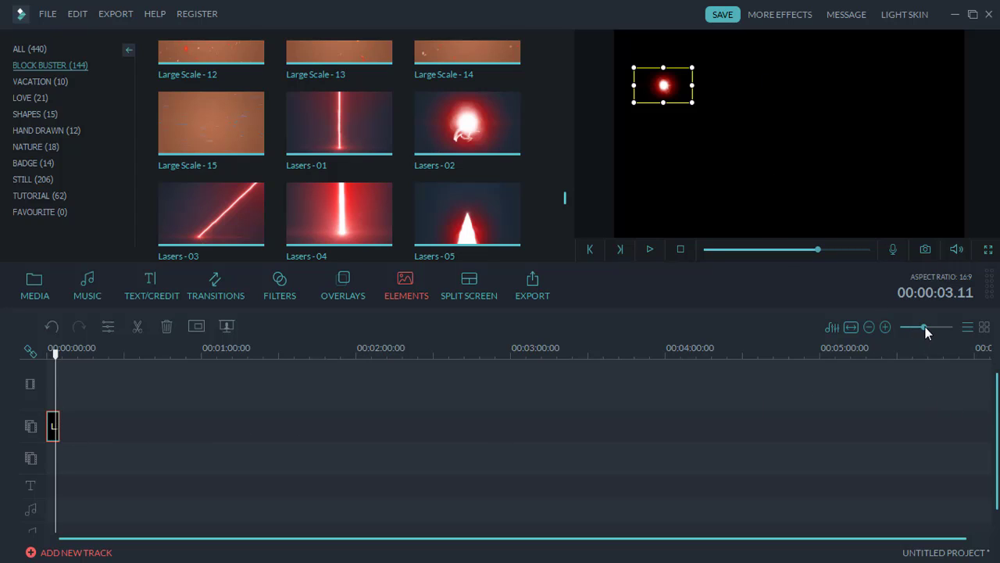
{"action": "left_click_drag", "start_coordinate": [925, 327], "coordinate": [939, 327]}
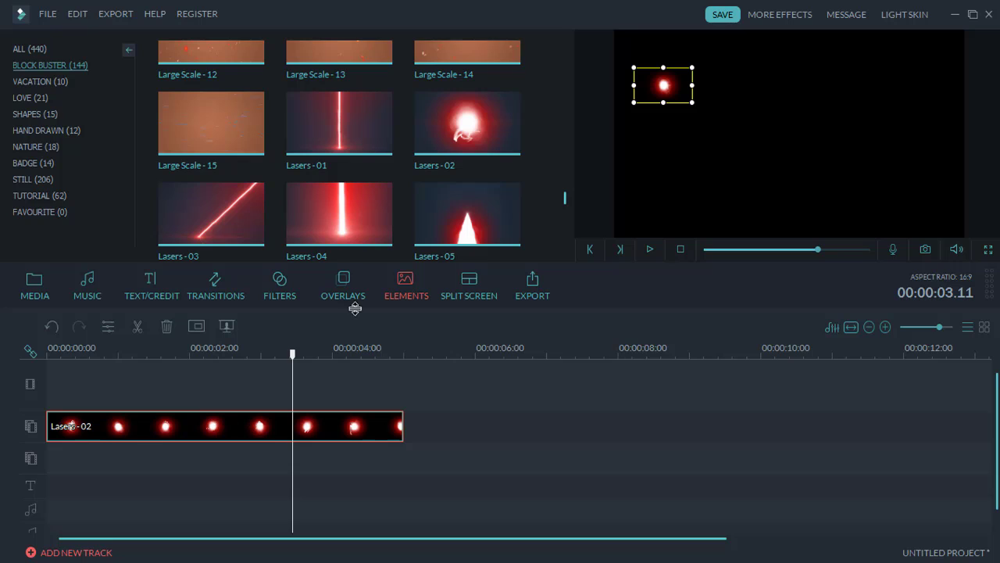
{"action": "mouse_move", "coordinate": [478, 125]}
{"action": "left_click_drag", "start_coordinate": [403, 426], "coordinate": [118, 429]}
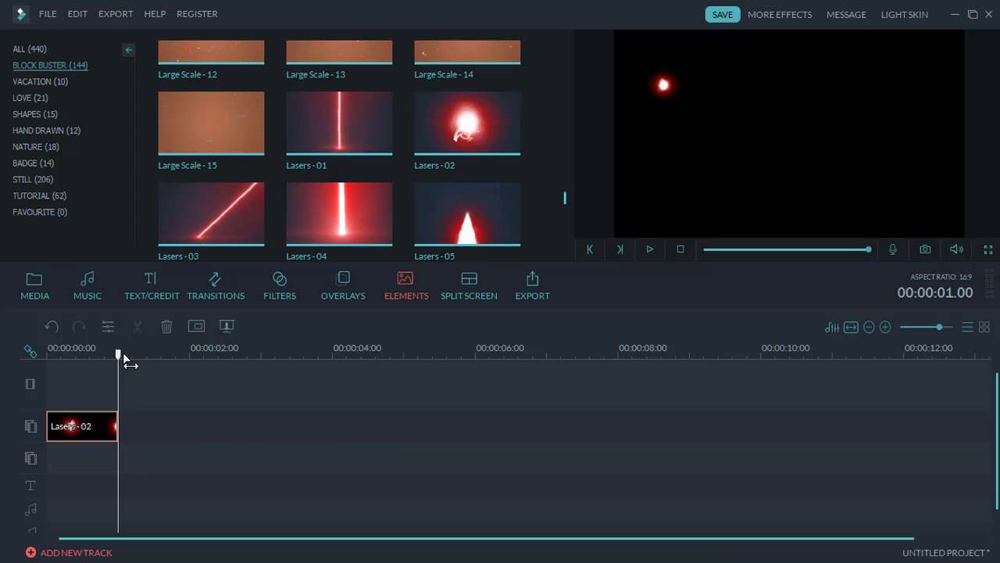
Step: Trim the end of the Lasers - 02 clip to 00:00:00.04 and preview the shortened flash from the start
{"action": "left_click_drag", "start_coordinate": [120, 356], "coordinate": [47, 356]}
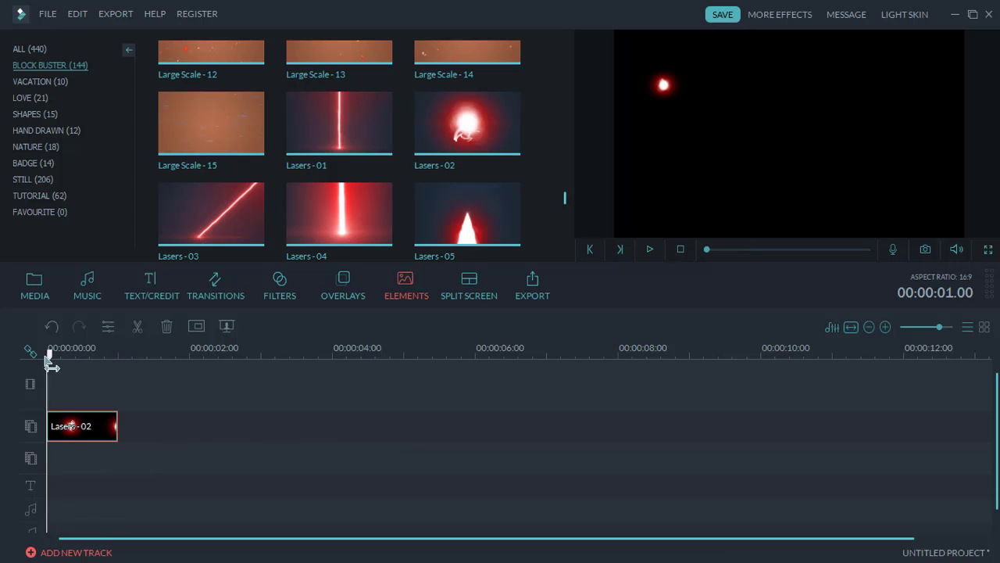
{"action": "left_click", "coordinate": [651, 249]}
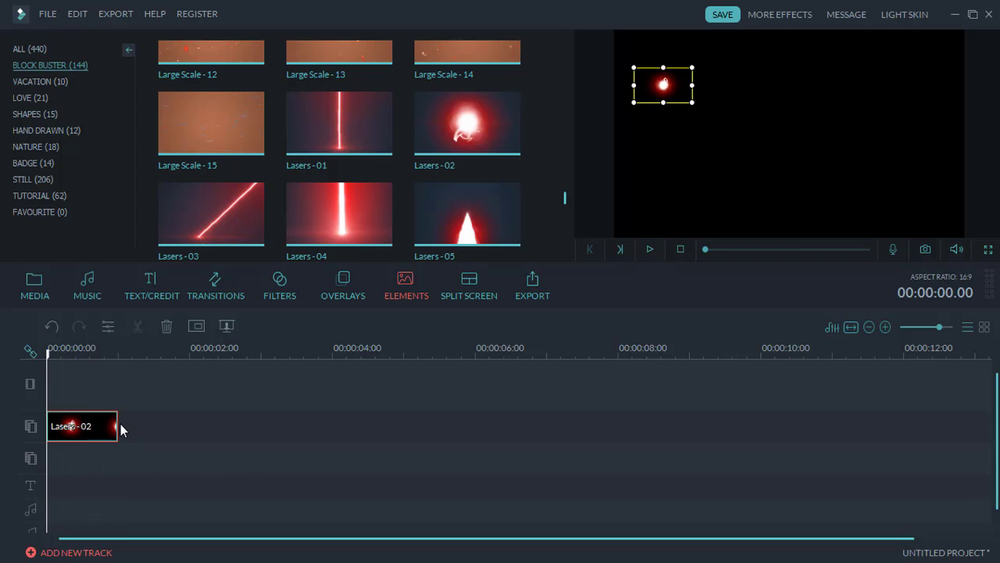
{"action": "left_click_drag", "start_coordinate": [117, 427], "coordinate": [54, 425]}
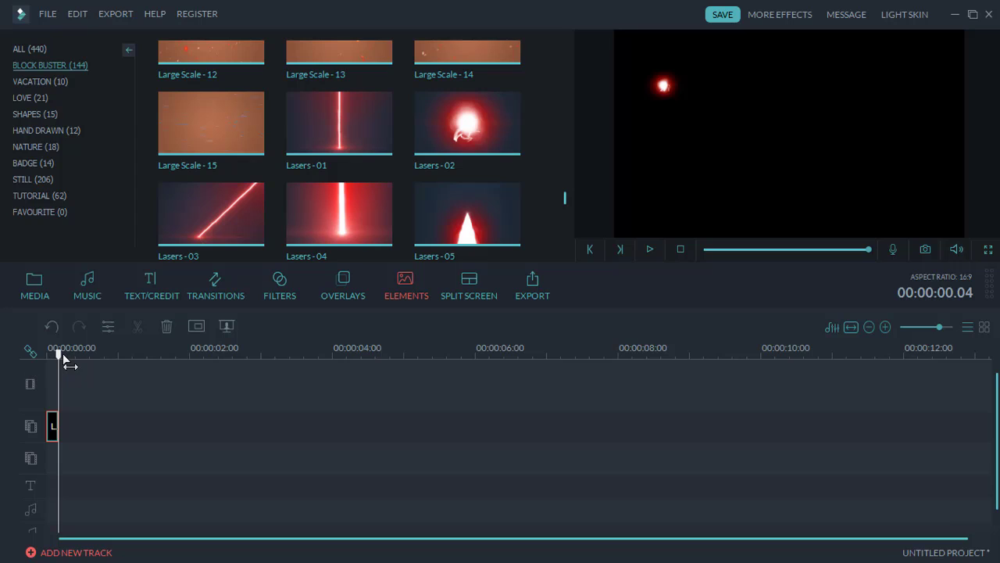
{"action": "left_click_drag", "start_coordinate": [66, 367], "coordinate": [47, 365]}
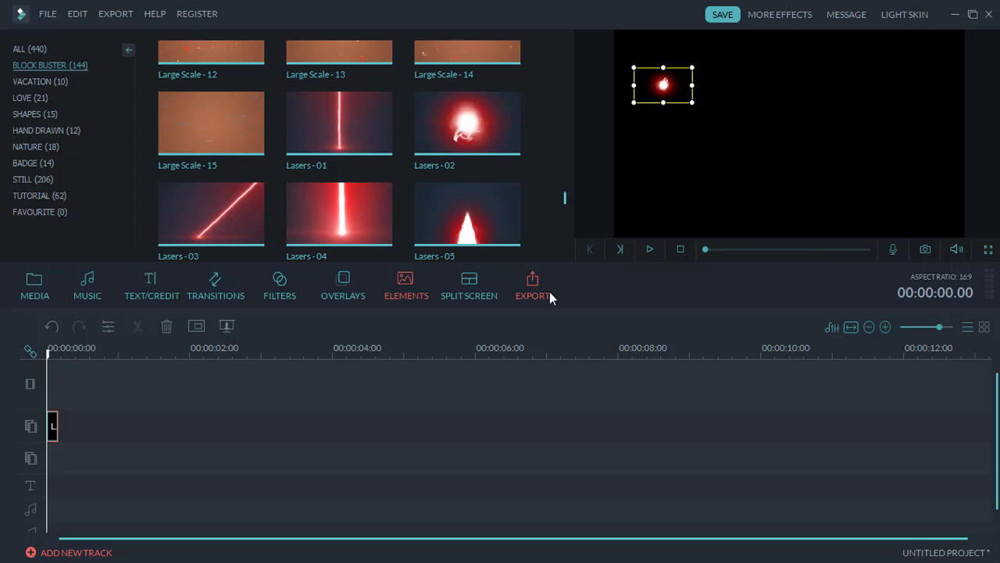
{"action": "left_click", "coordinate": [649, 249]}
Step: Browse the Block Buster elements back to the Large Scale group and delete the Lasers - 02 clip from the timeline
{"action": "mouse_move", "coordinate": [504, 200]}
{"action": "mouse_move", "coordinate": [389, 227]}
{"action": "left_click_drag", "start_coordinate": [566, 202], "coordinate": [565, 184]}
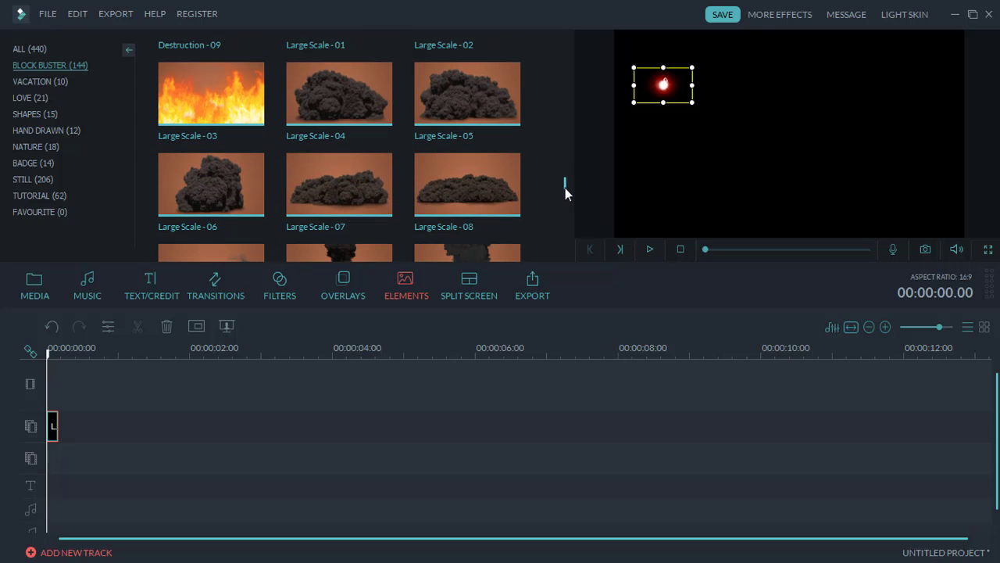
{"action": "left_click_drag", "start_coordinate": [78, 407], "coordinate": [47, 447]}
{"action": "key", "text": "Delete"}
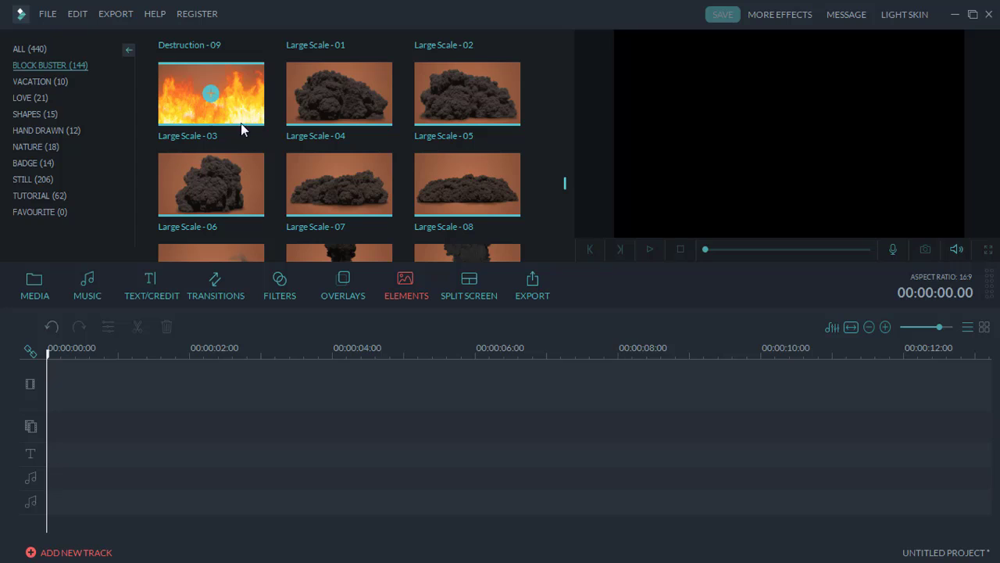
Step: Add the Large Scale - 03 fire element at the timeline start and preview it
{"action": "left_click", "coordinate": [212, 95]}
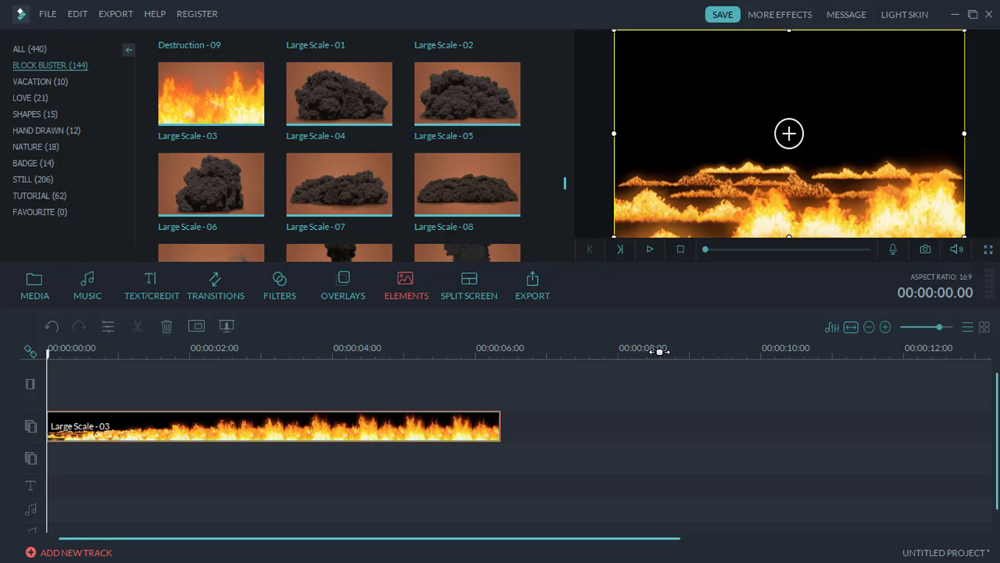
{"action": "left_click", "coordinate": [651, 248]}
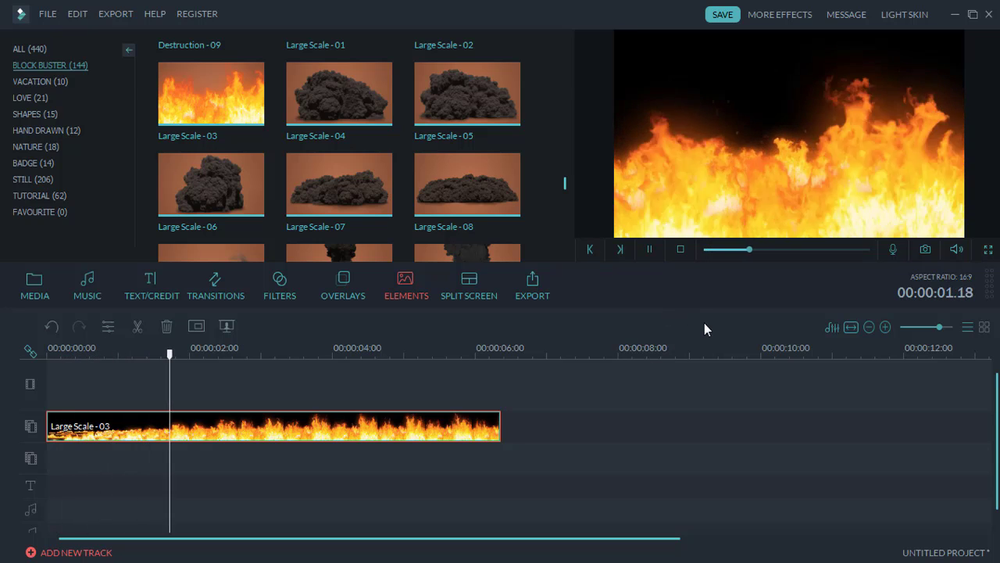
{"action": "left_click", "coordinate": [650, 249]}
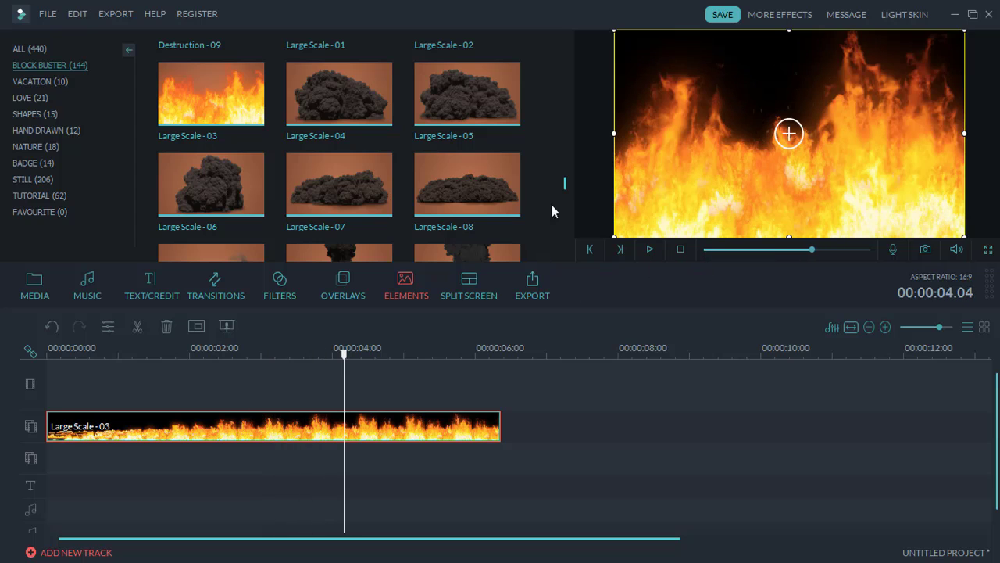
Step: Replace the Large Scale - 03 clip with the Large Scale - 01 element at the timeline start and preview it
{"action": "left_click_drag", "start_coordinate": [565, 188], "coordinate": [565, 179]}
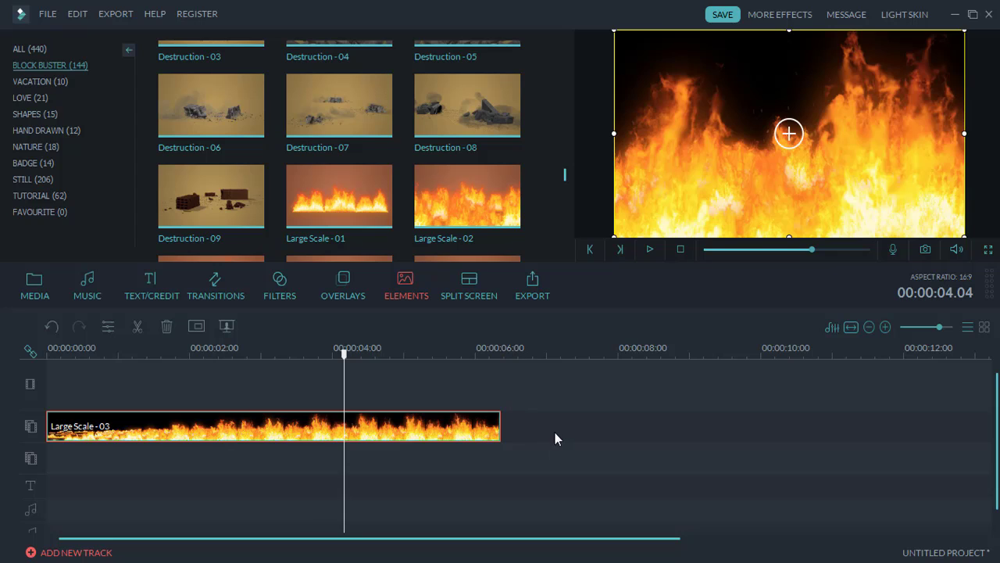
{"action": "key", "text": "Delete"}
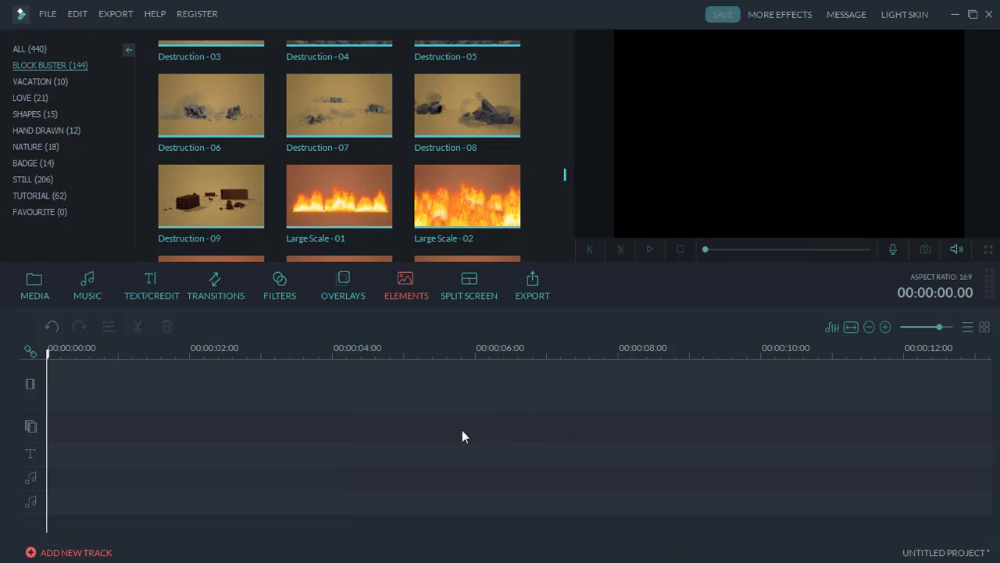
{"action": "left_click", "coordinate": [336, 197]}
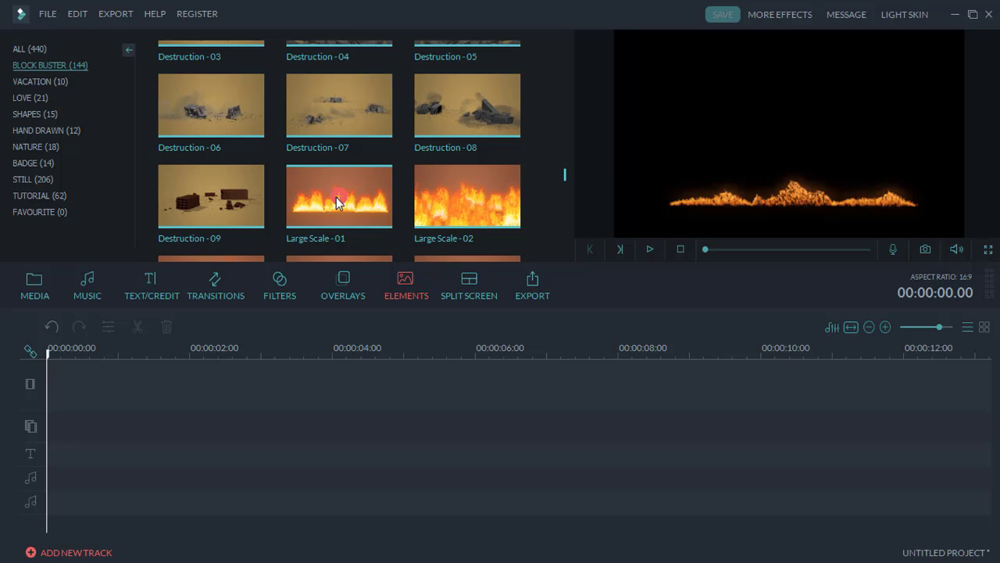
{"action": "left_click", "coordinate": [652, 250]}
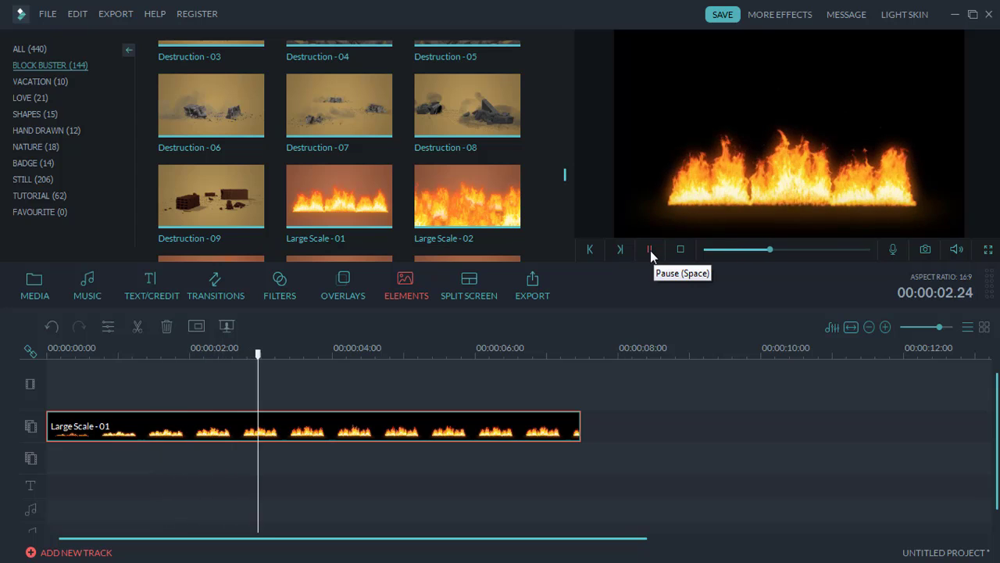
{"action": "left_click", "coordinate": [650, 250]}
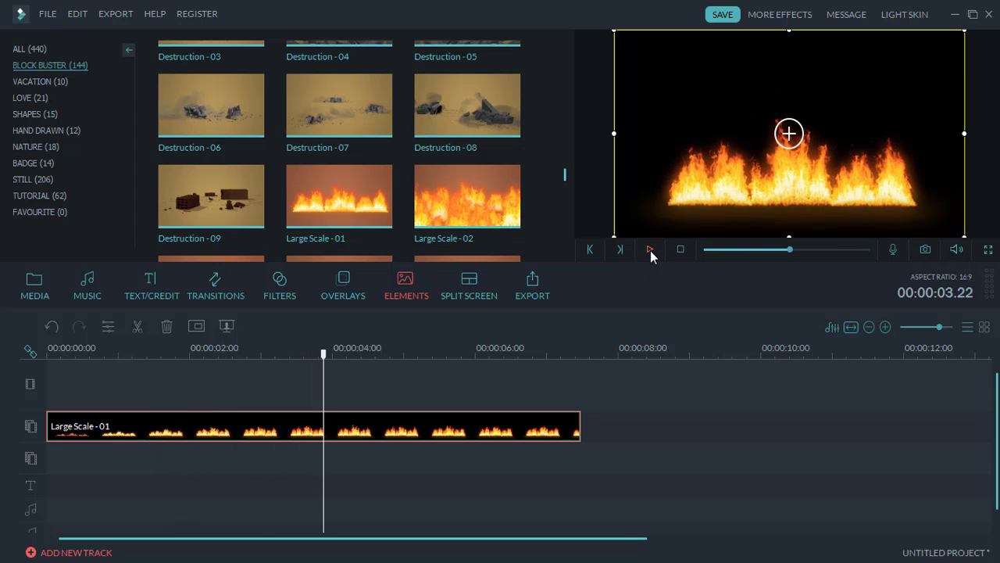
Step: Insert Large Scale - 02 at 00:00:03.22 and Large Scale - 03 at 00:00:05.07, previewing each fire element
{"action": "left_click", "coordinate": [466, 200]}
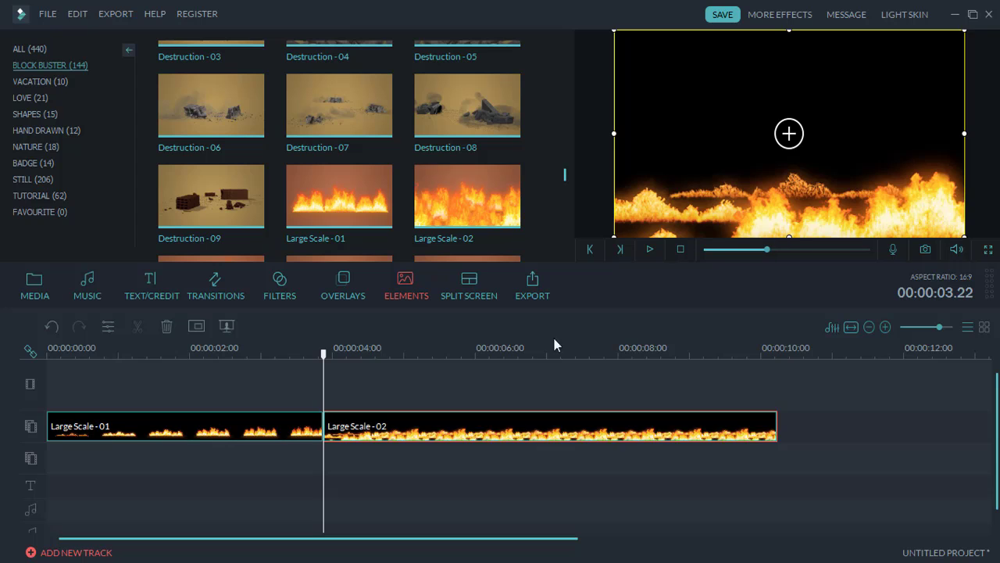
{"action": "left_click", "coordinate": [647, 249]}
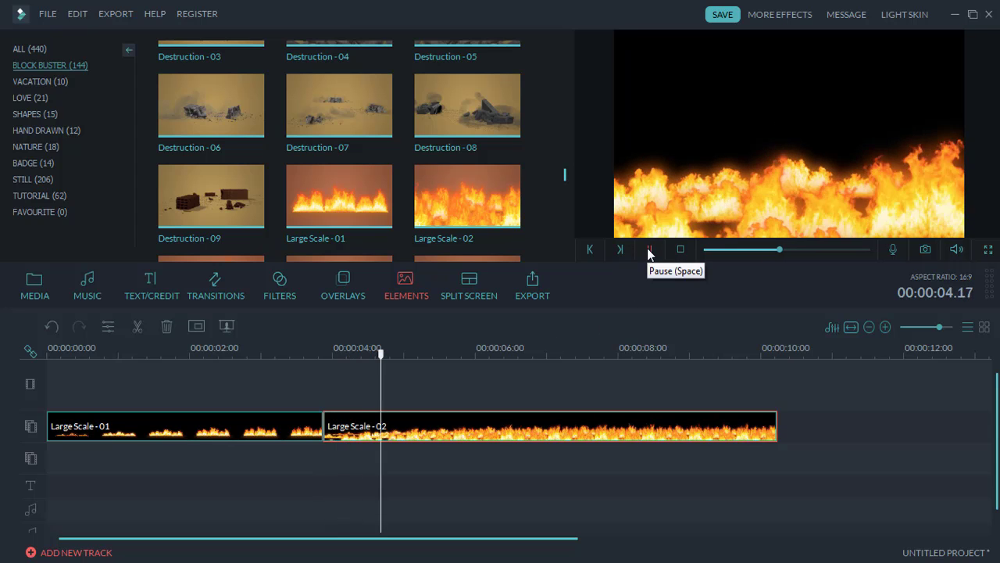
{"action": "left_click", "coordinate": [648, 248]}
{"action": "scroll", "coordinate": [564, 179], "scroll_direction": "down", "scroll_amount": 3}
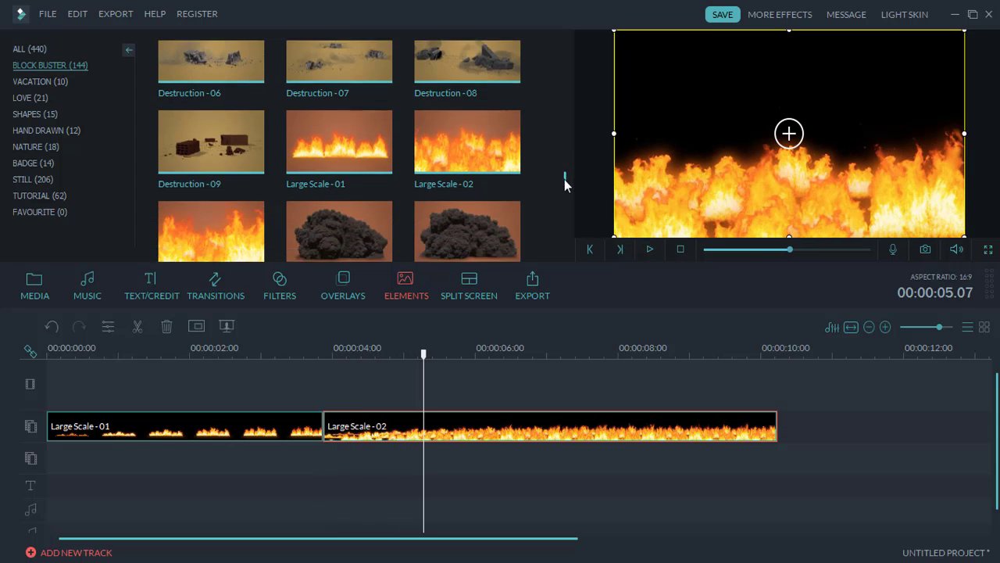
{"action": "left_click", "coordinate": [214, 129]}
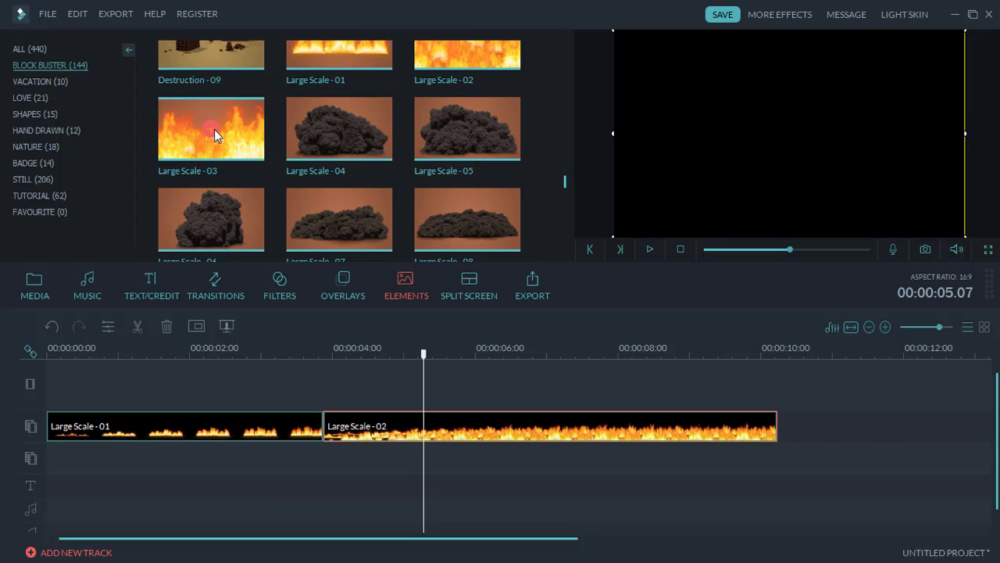
{"action": "left_click", "coordinate": [650, 250]}
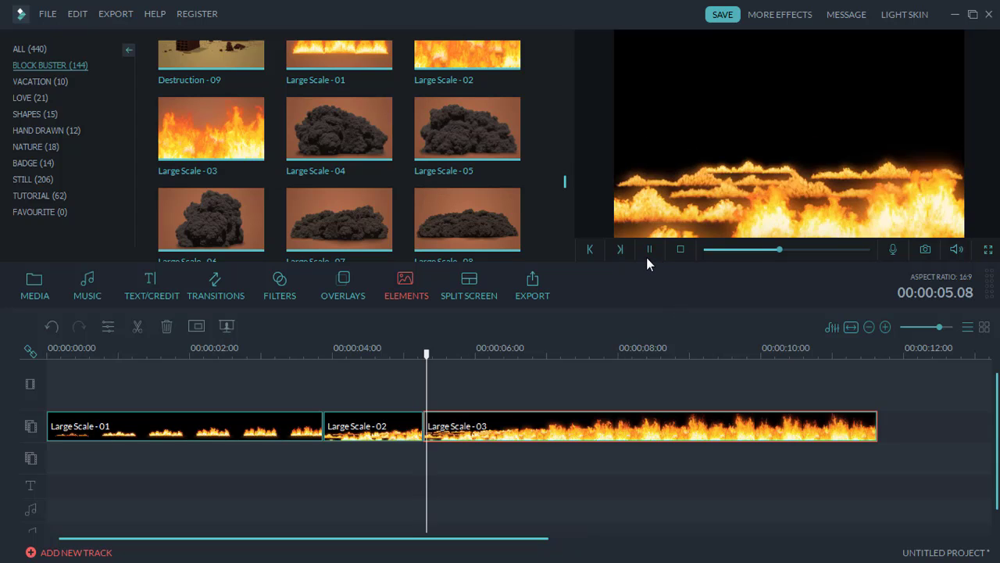
{"action": "left_click", "coordinate": [648, 250]}
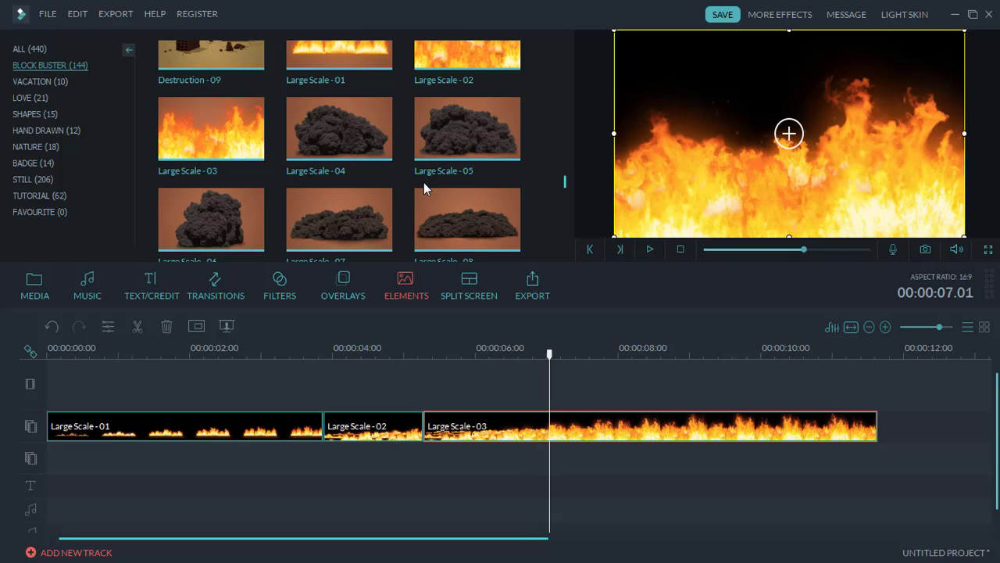
Step: Insert the Destruction - 01 element at 00:00:07.01, partway through the Large Scale - 03 clip, and preview the ground collapse
{"action": "scroll", "coordinate": [566, 183], "scroll_direction": "up", "scroll_amount": 5}
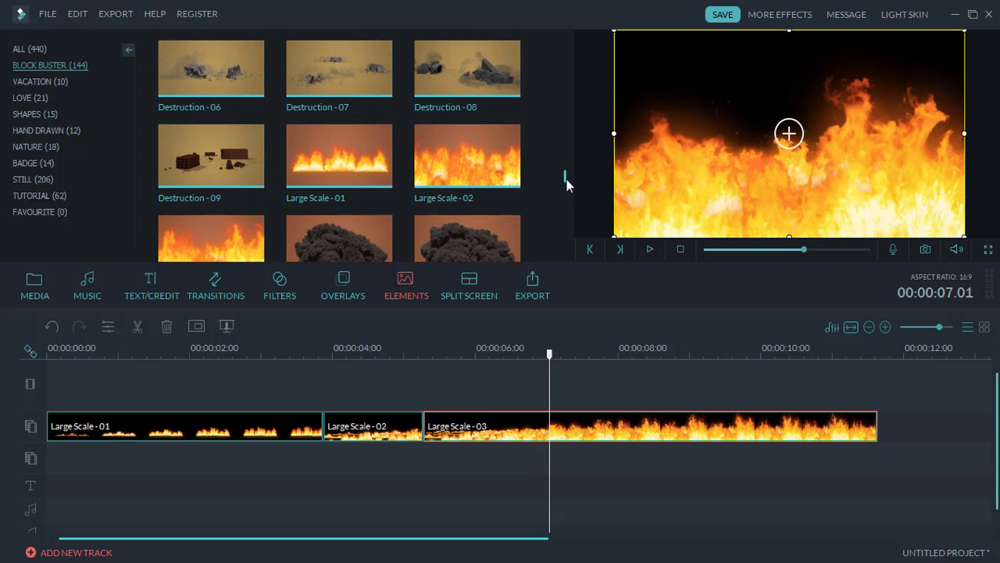
{"action": "left_click_drag", "start_coordinate": [566, 173], "coordinate": [566, 168]}
{"action": "mouse_move", "coordinate": [335, 92]}
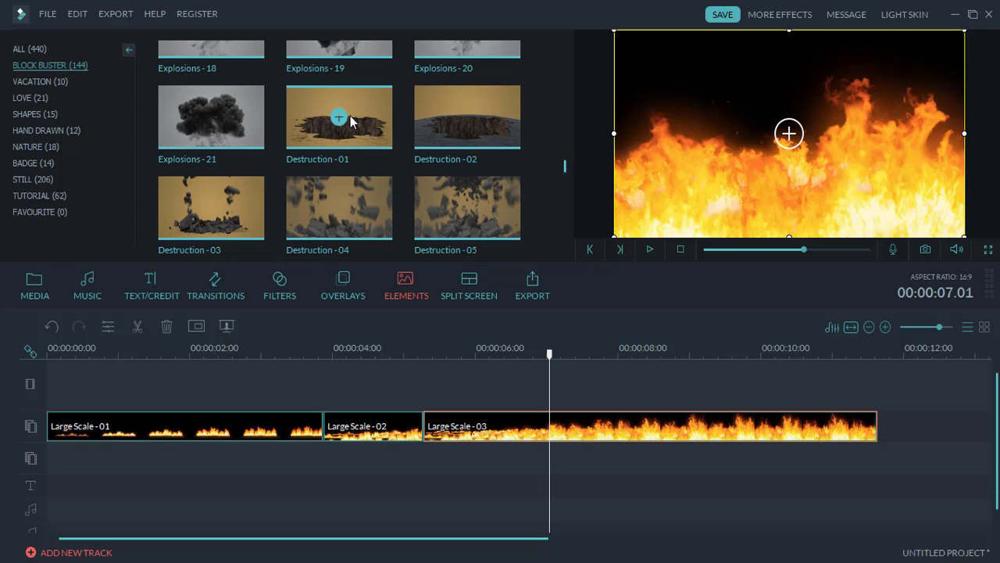
{"action": "left_click", "coordinate": [341, 119]}
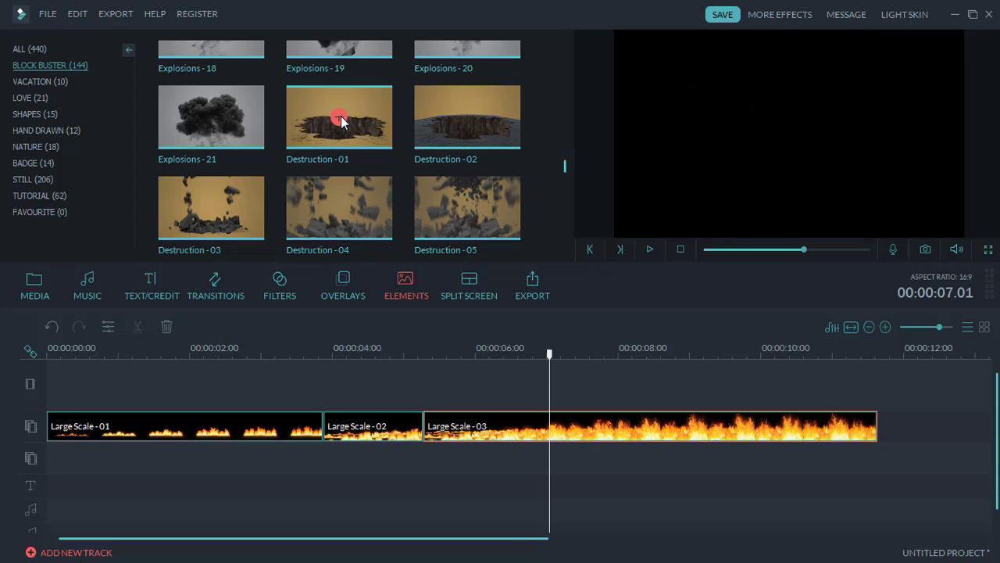
{"action": "left_click", "coordinate": [650, 250]}
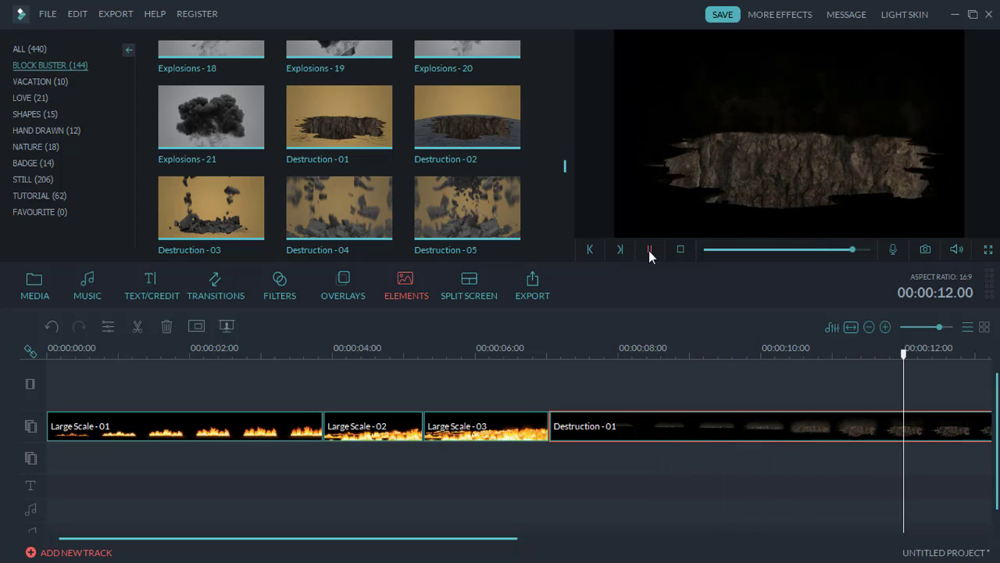
{"action": "left_click", "coordinate": [648, 250]}
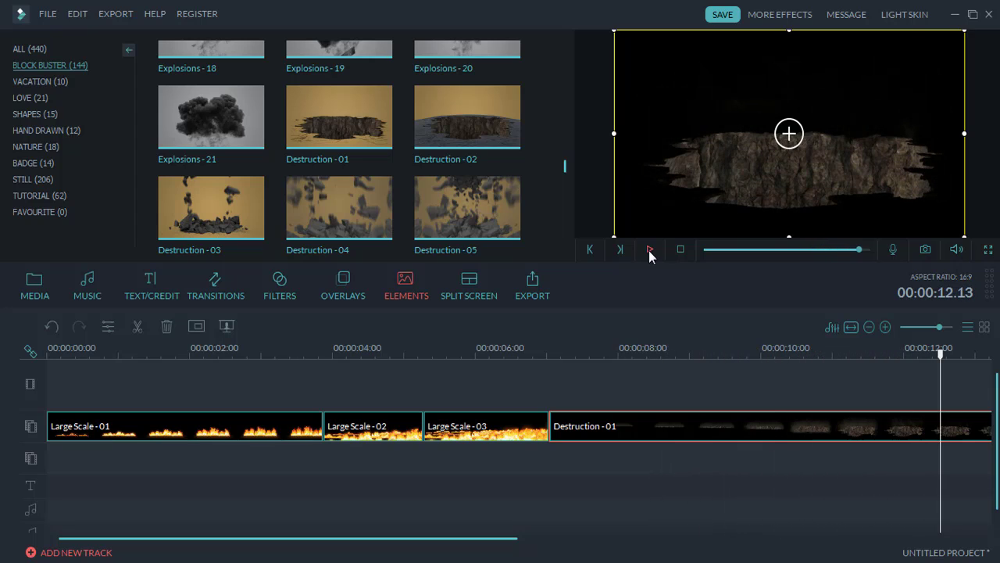
Step: Insert the Destruction - 02 element at 00:00:12.13 and preview it
{"action": "left_click", "coordinate": [464, 119]}
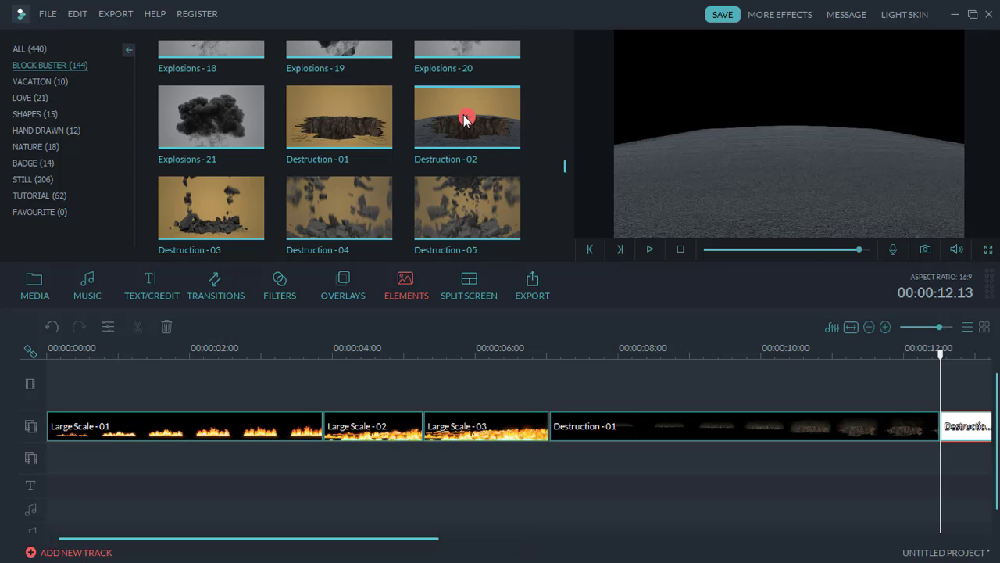
{"action": "left_click", "coordinate": [648, 251]}
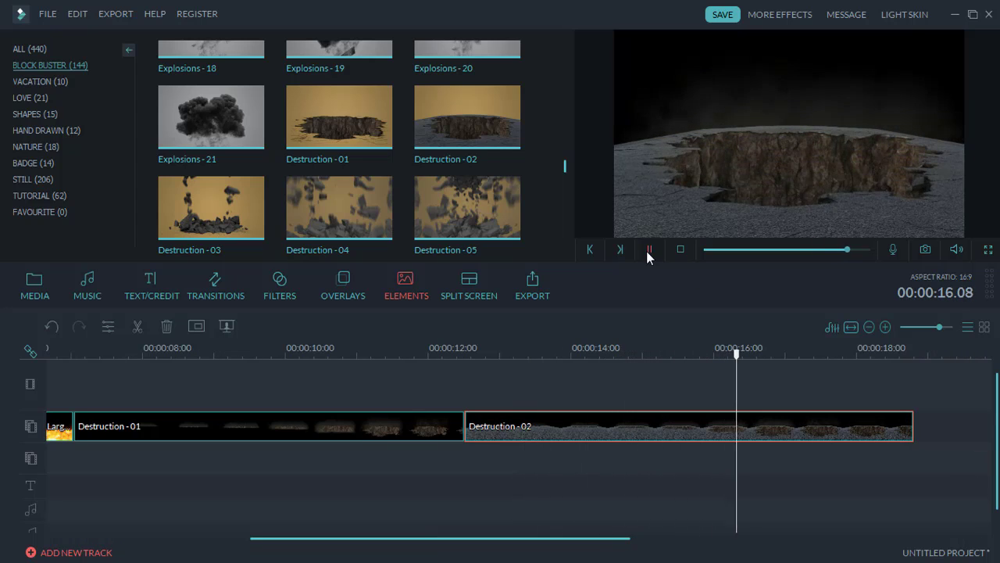
{"action": "left_click", "coordinate": [648, 251]}
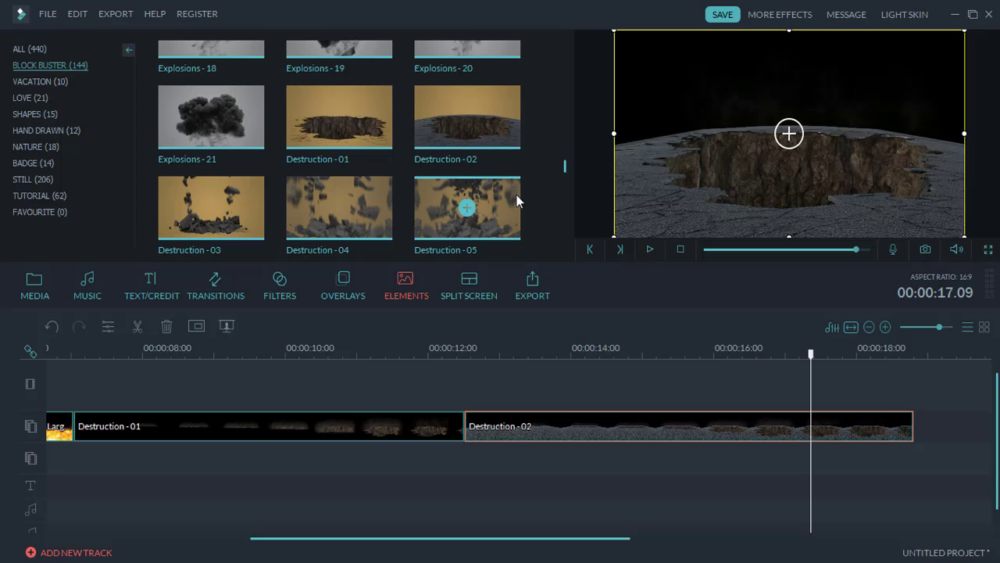
Step: Browse back to the Blast elements and delete all the Large Scale and Destruction clips from the timeline
{"action": "mouse_move", "coordinate": [564, 168]}
{"action": "left_mouse_down"}
{"action": "mouse_move", "coordinate": [565, 188]}
{"action": "mouse_move", "coordinate": [566, 148]}
{"action": "left_mouse_up"}
{"action": "left_click_drag", "start_coordinate": [568, 109], "coordinate": [569, 76]}
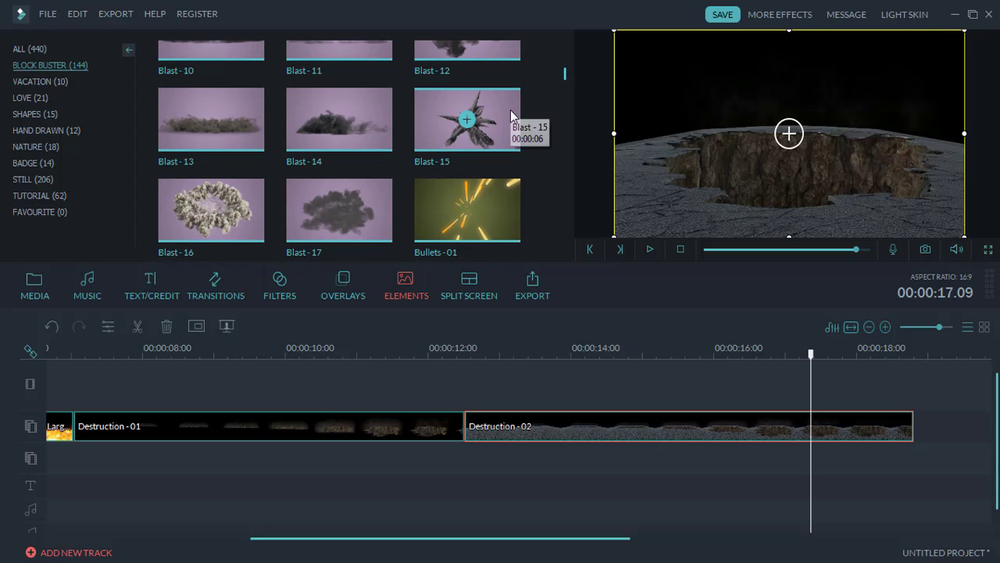
{"action": "left_click_drag", "start_coordinate": [950, 414], "coordinate": [44, 477]}
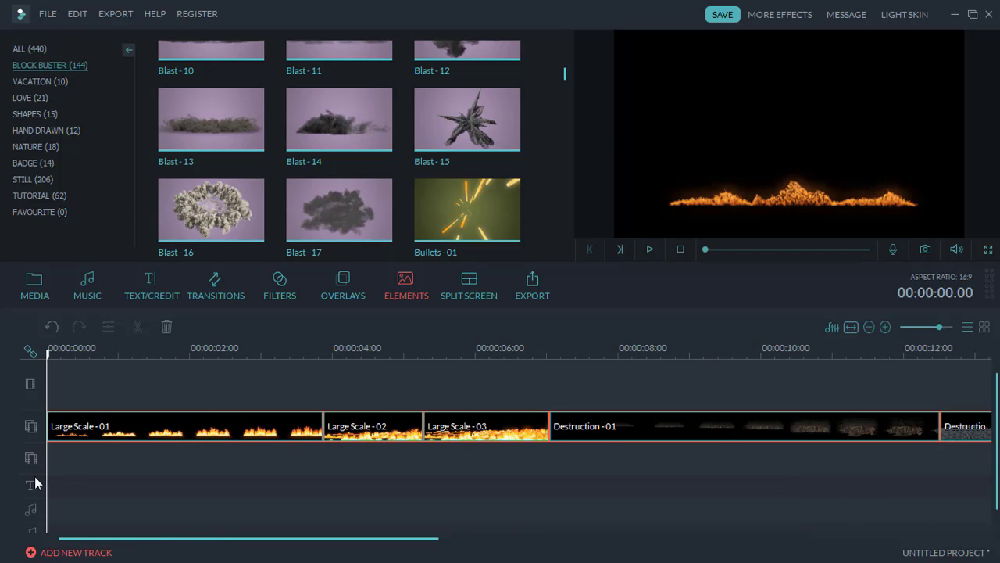
{"action": "key", "text": "Delete"}
Step: Place the Blast - 16 element at the timeline start for a preview and delete the clip
{"action": "mouse_move", "coordinate": [211, 213]}
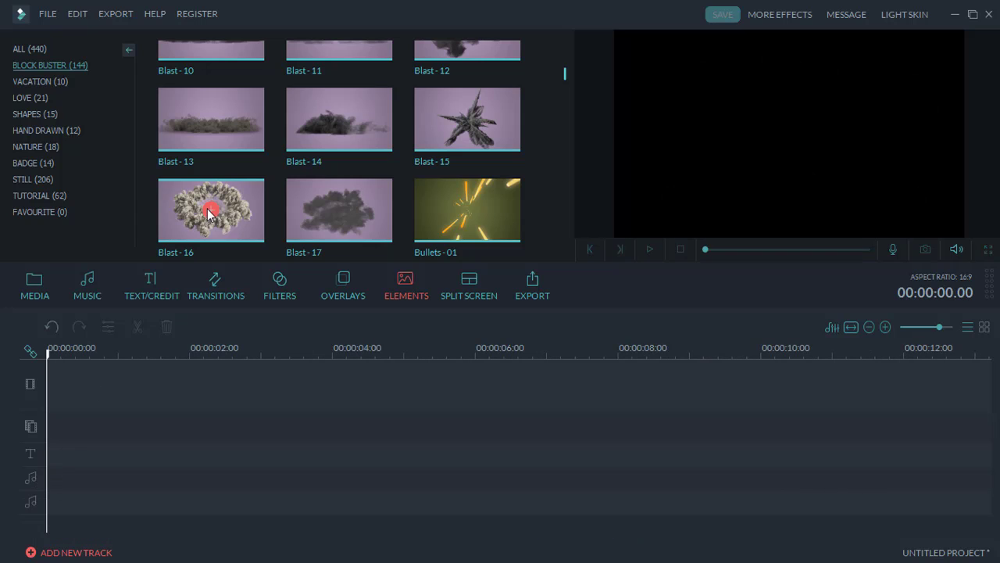
{"action": "left_click", "coordinate": [210, 212]}
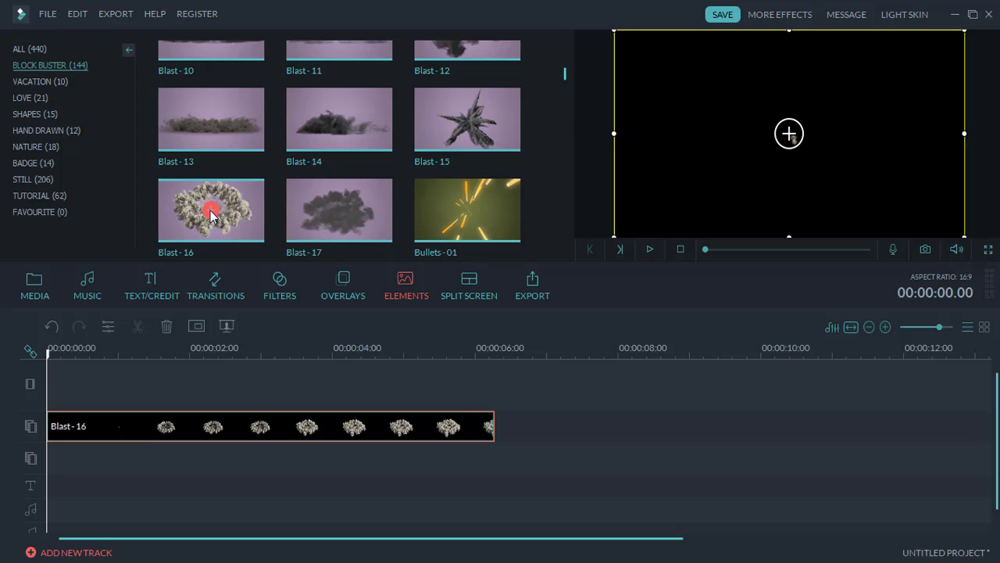
{"action": "left_click", "coordinate": [649, 248]}
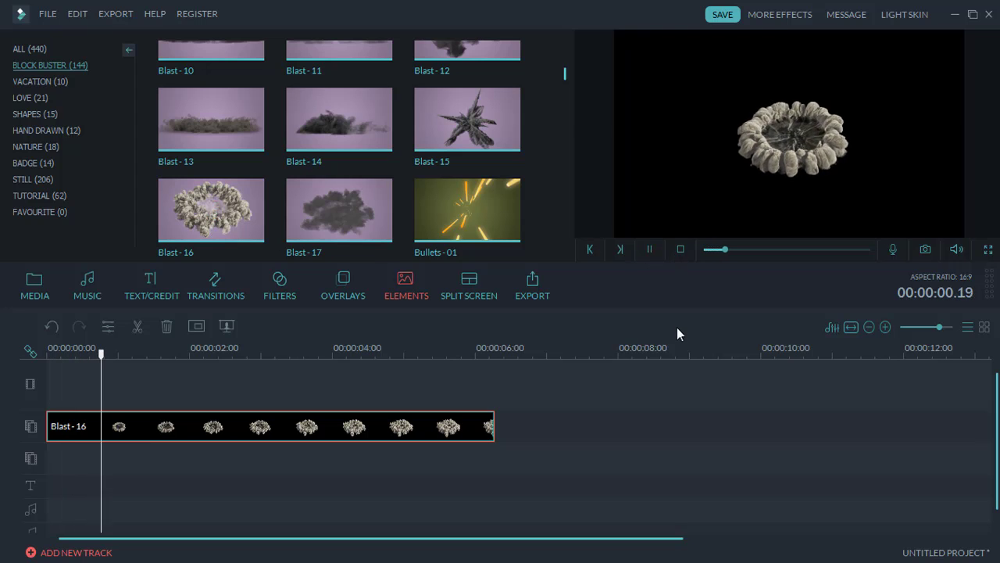
{"action": "left_click", "coordinate": [651, 250]}
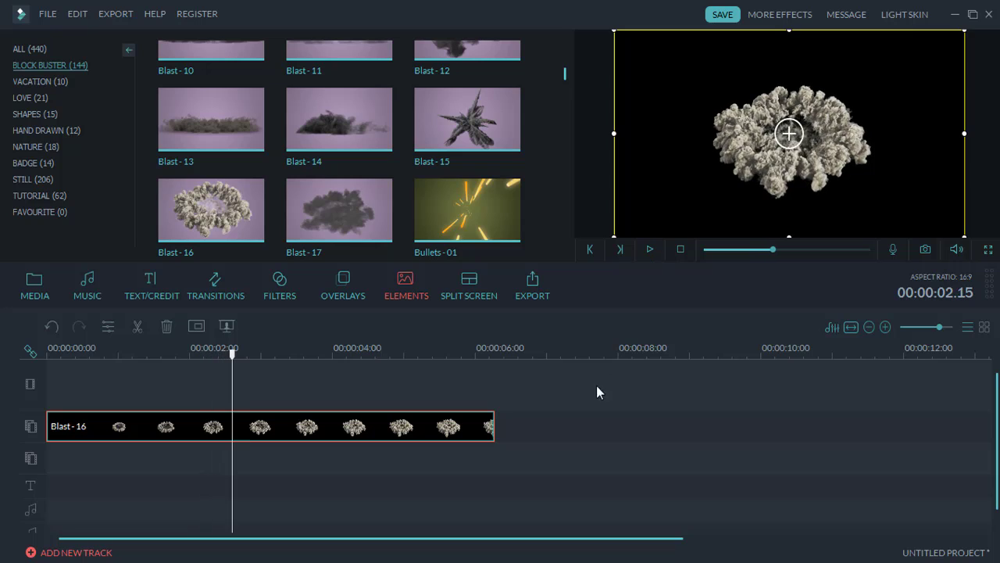
{"action": "left_click_drag", "start_coordinate": [594, 413], "coordinate": [40, 494]}
{"action": "key", "text": "Delete"}
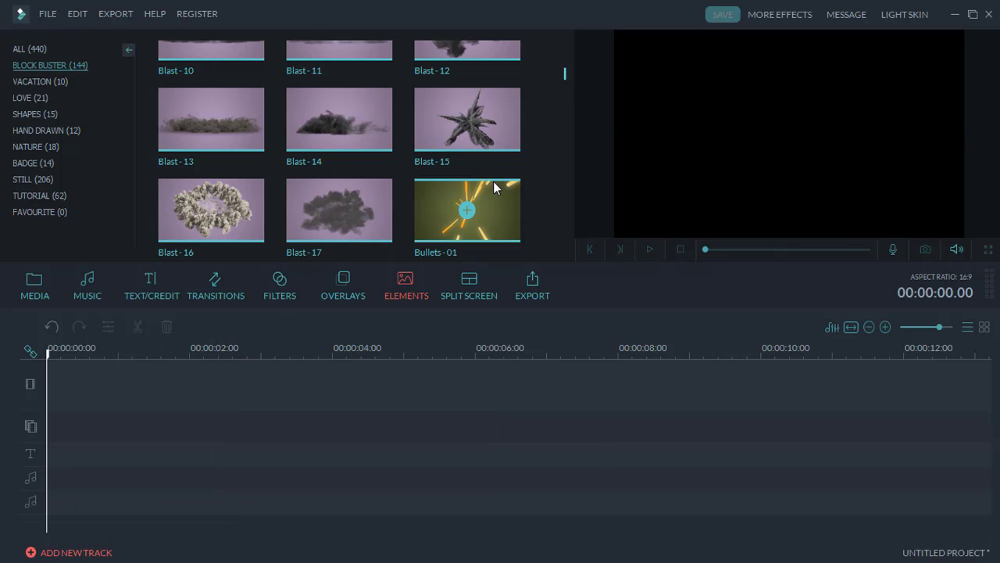
Step: Add the Electricity - 12 cloud at the timeline start, squash it into the upper half of the frame, and preview it
{"action": "left_click_drag", "start_coordinate": [566, 82], "coordinate": [559, 125]}
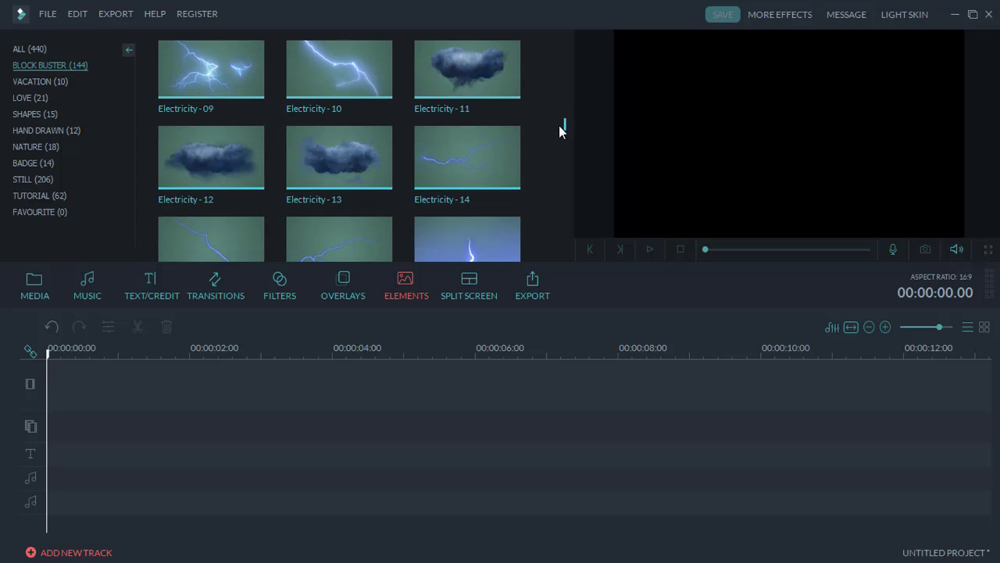
{"action": "left_click", "coordinate": [209, 141]}
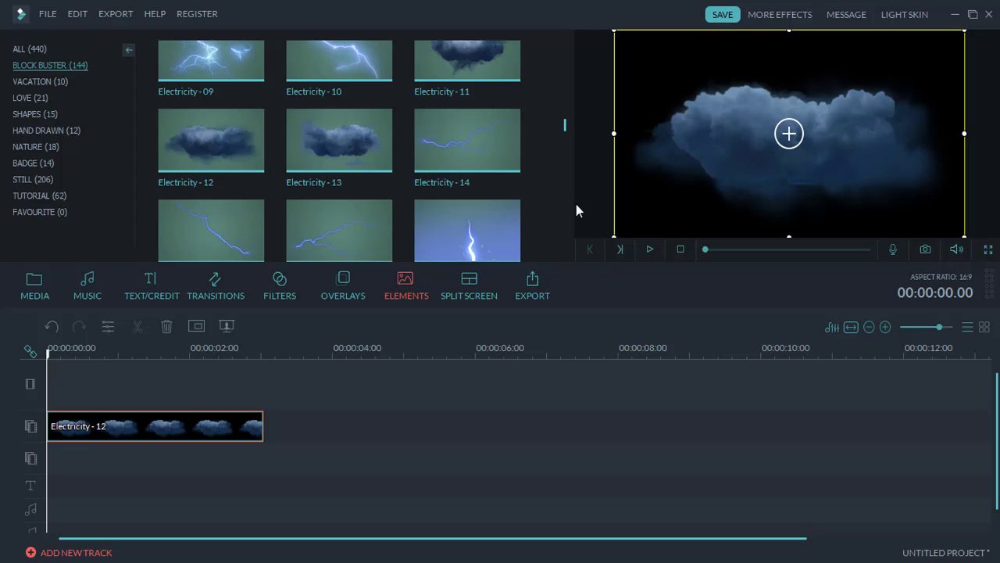
{"action": "left_click_drag", "start_coordinate": [790, 237], "coordinate": [787, 133]}
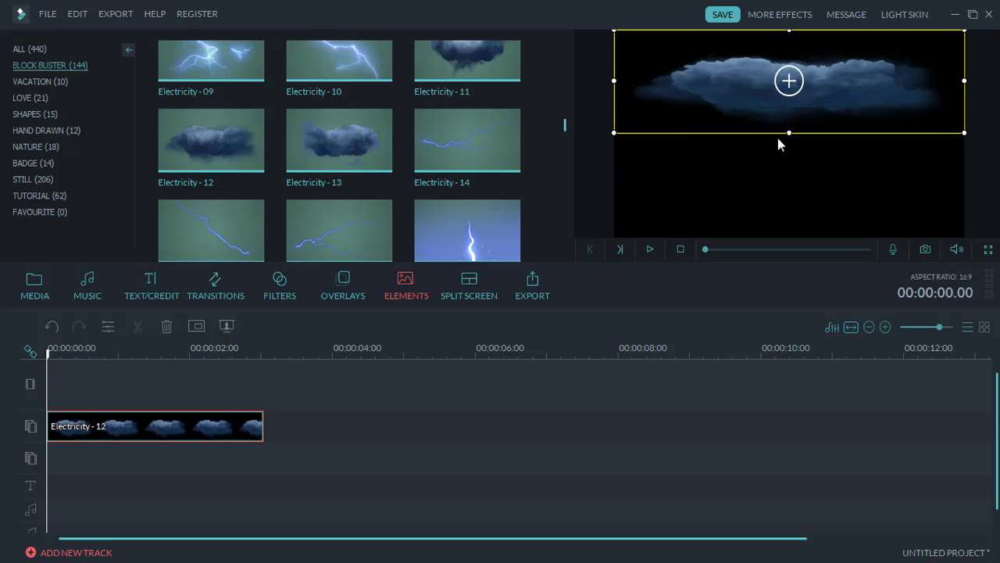
{"action": "left_click", "coordinate": [650, 251]}
Step: Insert the Electricity - 06 lightning at 00:00:03.01, directly after the cloud clip, and play it up to the bright flash
{"action": "scroll", "coordinate": [564, 130], "scroll_direction": "up", "scroll_amount": 5}
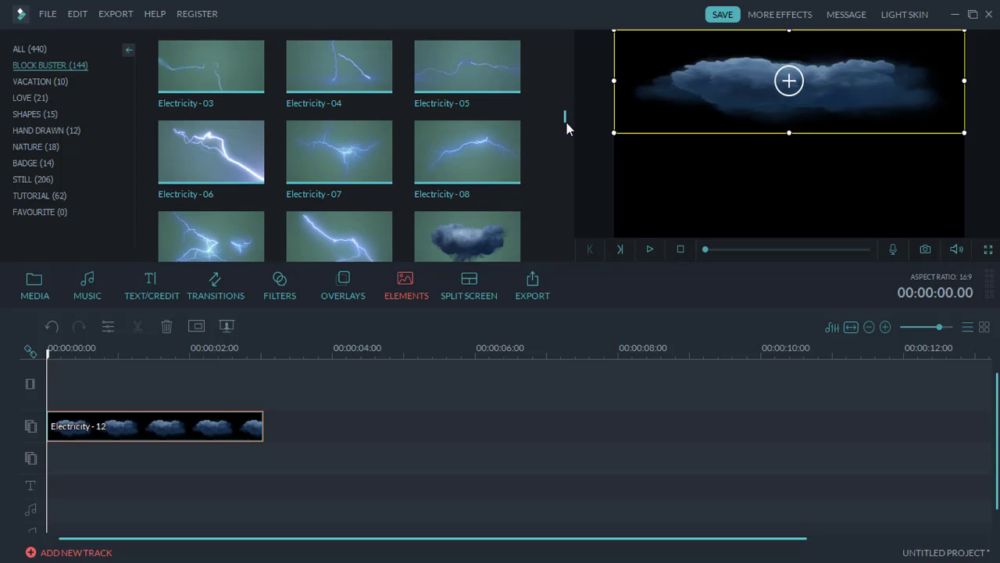
{"action": "scroll", "coordinate": [566, 124], "scroll_direction": "up", "scroll_amount": 2}
{"action": "scroll", "coordinate": [566, 114], "scroll_direction": "up", "scroll_amount": 2}
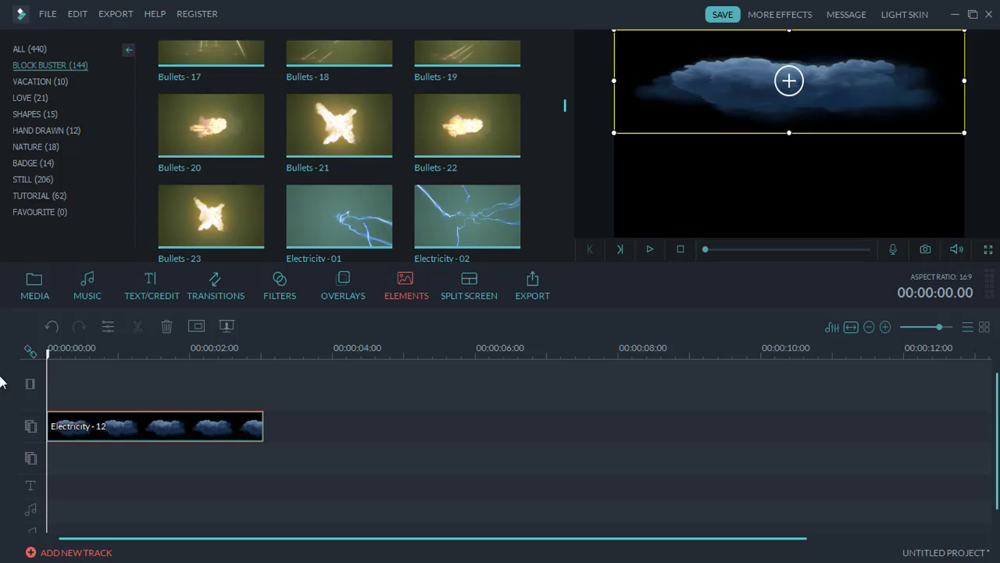
{"action": "left_click_drag", "start_coordinate": [48, 357], "coordinate": [266, 355]}
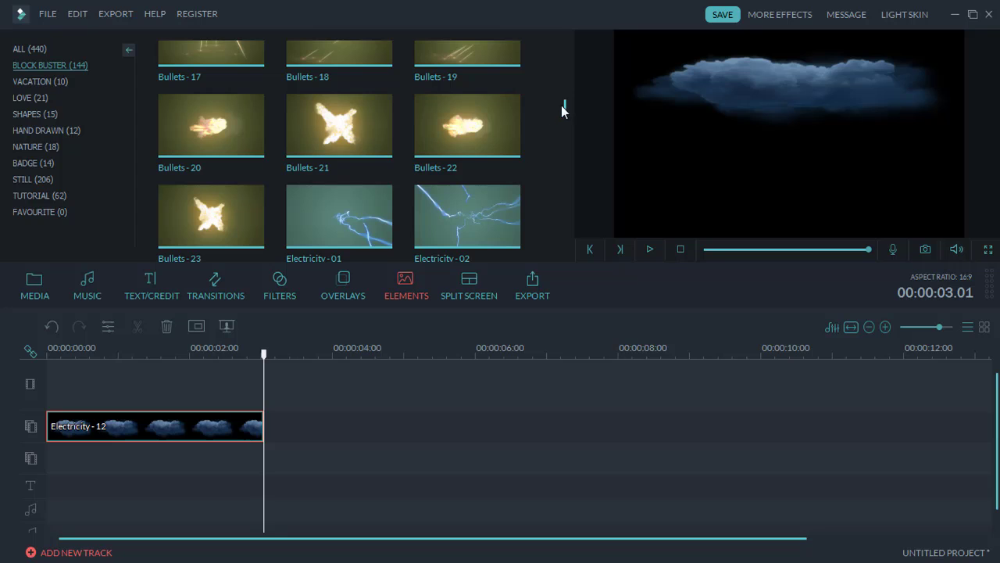
{"action": "scroll", "coordinate": [564, 103], "scroll_direction": "down", "scroll_amount": 2}
{"action": "scroll", "coordinate": [564, 117], "scroll_direction": "down", "scroll_amount": 2}
{"action": "scroll", "coordinate": [566, 110], "scroll_direction": "up", "scroll_amount": 3}
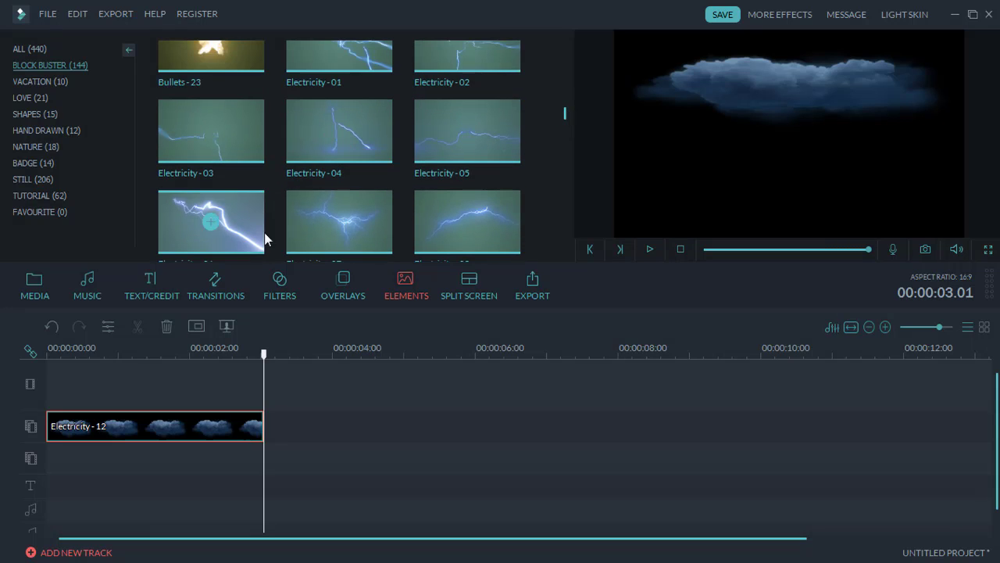
{"action": "left_click", "coordinate": [211, 223]}
{"action": "left_click", "coordinate": [649, 249]}
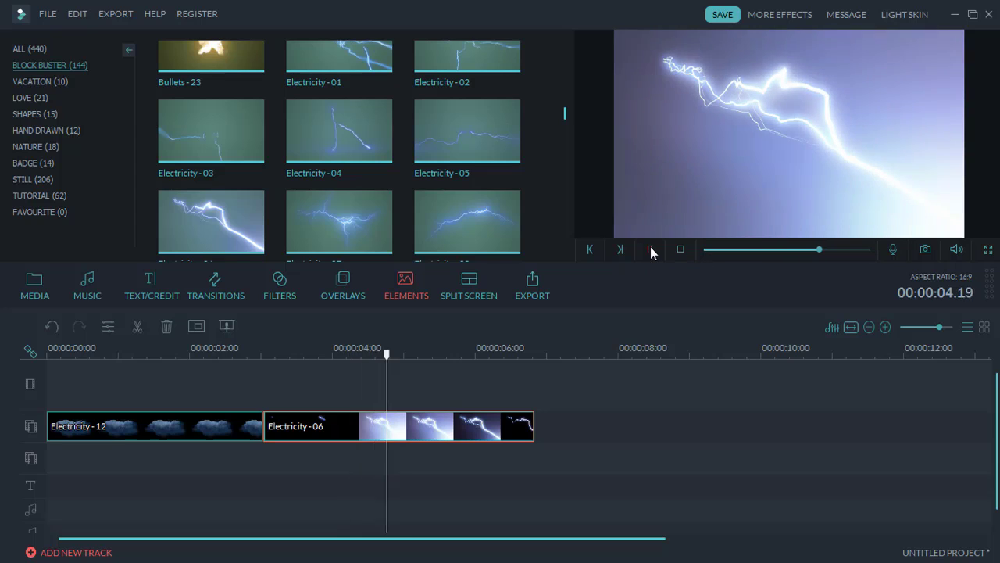
{"action": "left_click", "coordinate": [649, 250]}
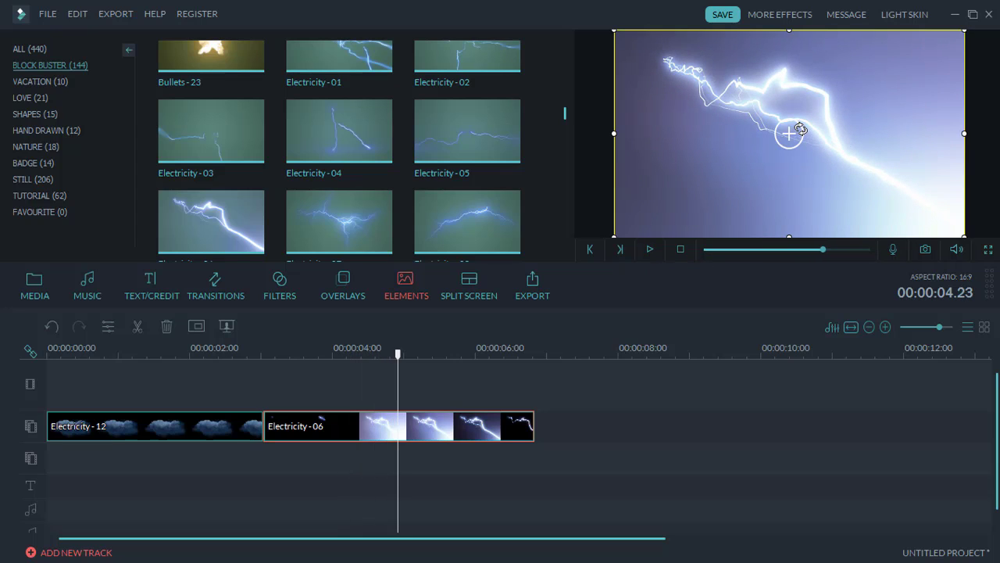
Step: Rotate the Electricity - 06 lightning by about half a turn, shrink it, and place it in the lower-right part of the frame
{"action": "left_click_drag", "start_coordinate": [800, 129], "coordinate": [747, 136]}
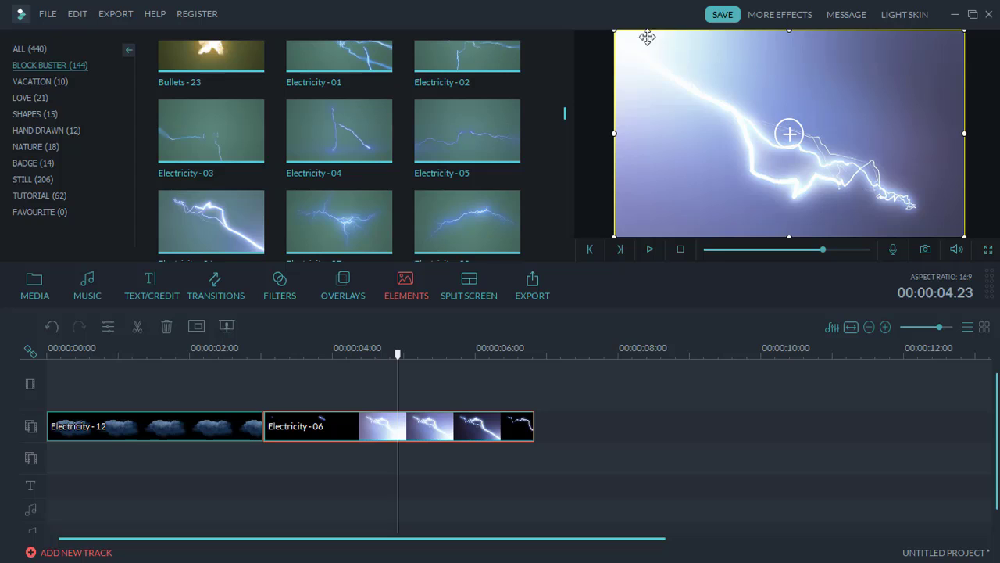
{"action": "left_click_drag", "start_coordinate": [614, 31], "coordinate": [816, 92]}
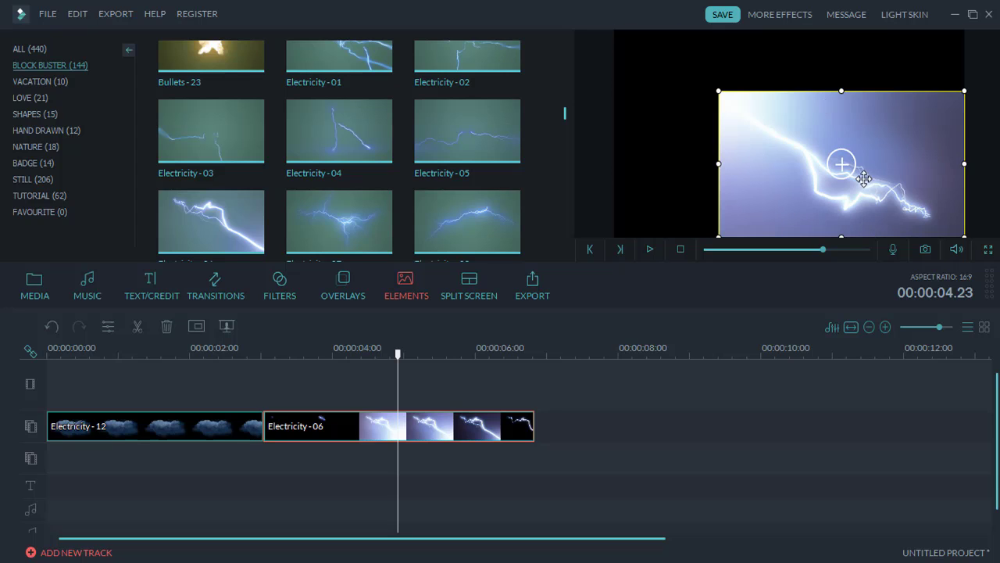
{"action": "left_click_drag", "start_coordinate": [842, 164], "coordinate": [829, 89]}
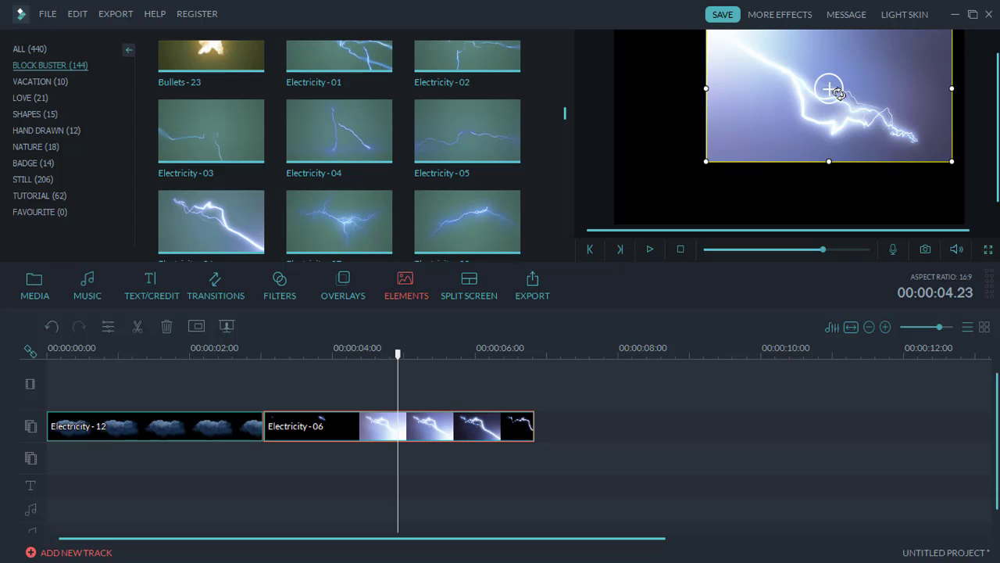
{"action": "left_click_drag", "start_coordinate": [830, 88], "coordinate": [842, 102]}
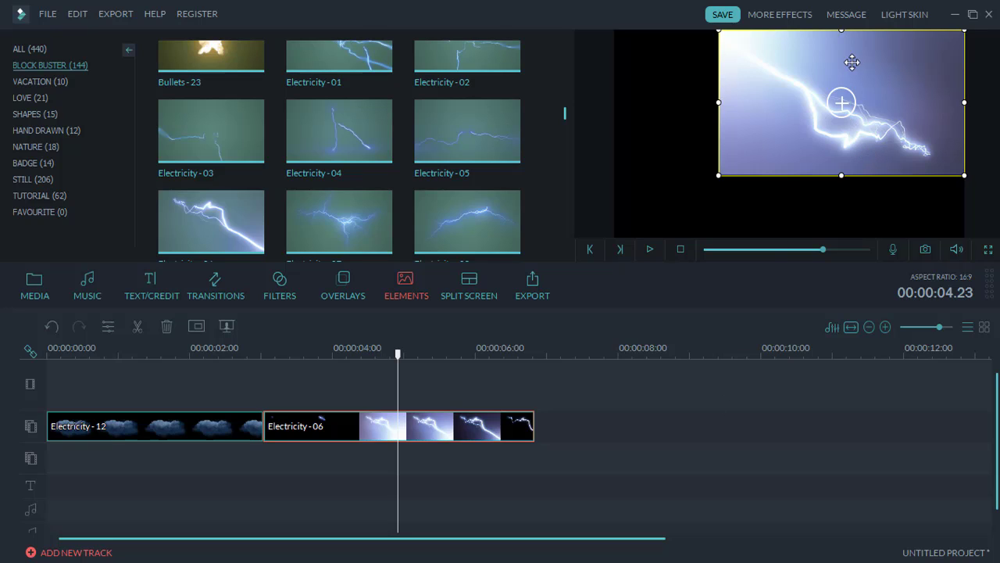
{"action": "left_click_drag", "start_coordinate": [851, 62], "coordinate": [853, 122]}
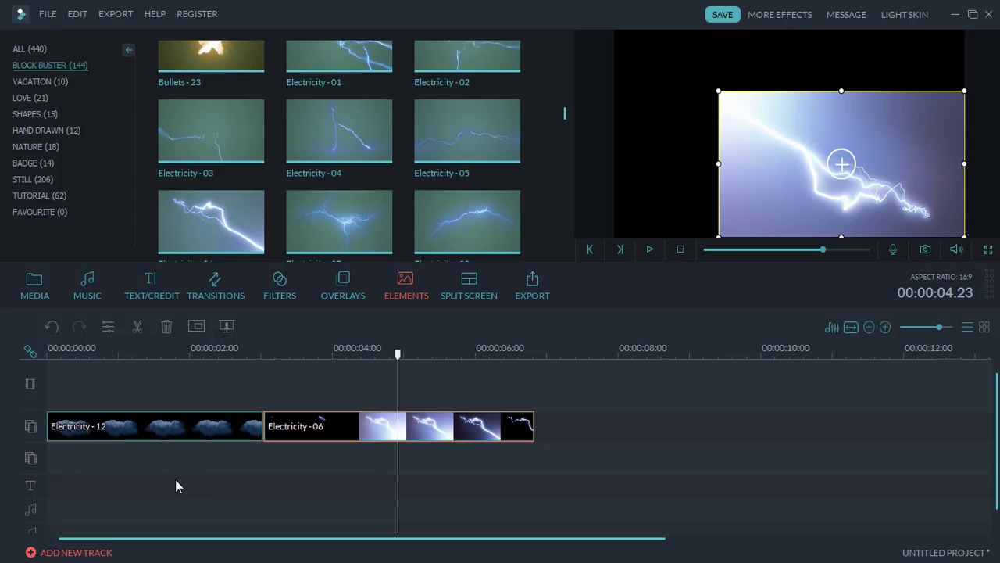
Step: Move the Electricity - 12 cloud clip to the second overlay track at the timeline start and close the motion settings
{"action": "double_click", "coordinate": [184, 429]}
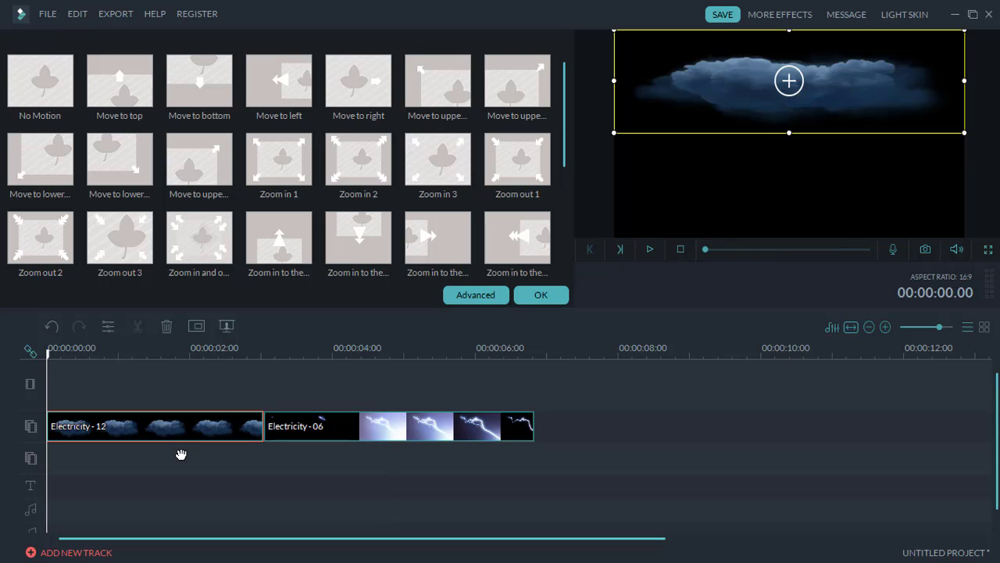
{"action": "left_click_drag", "start_coordinate": [177, 430], "coordinate": [179, 452]}
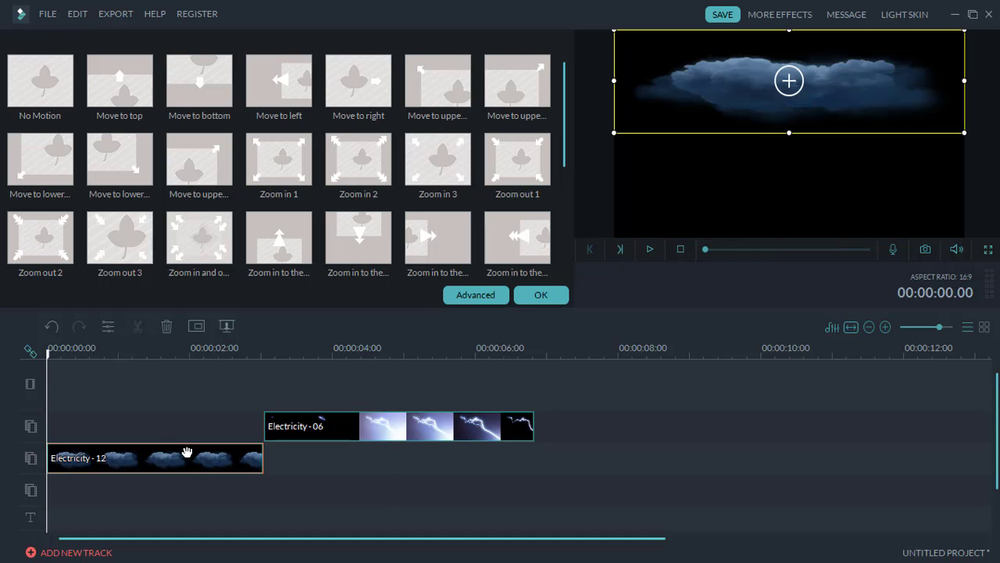
{"action": "left_click_drag", "start_coordinate": [300, 427], "coordinate": [311, 459]}
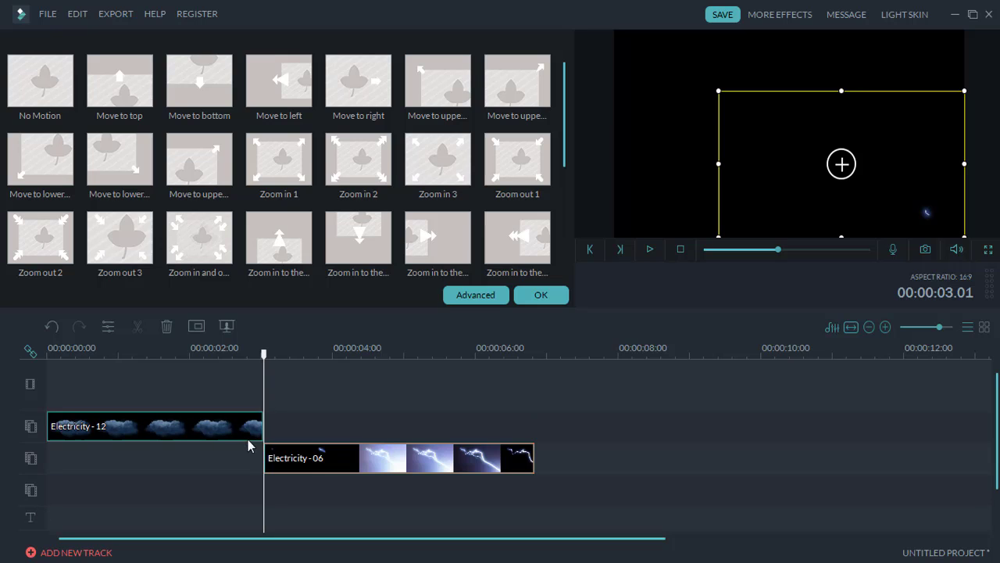
{"action": "left_click", "coordinate": [221, 435]}
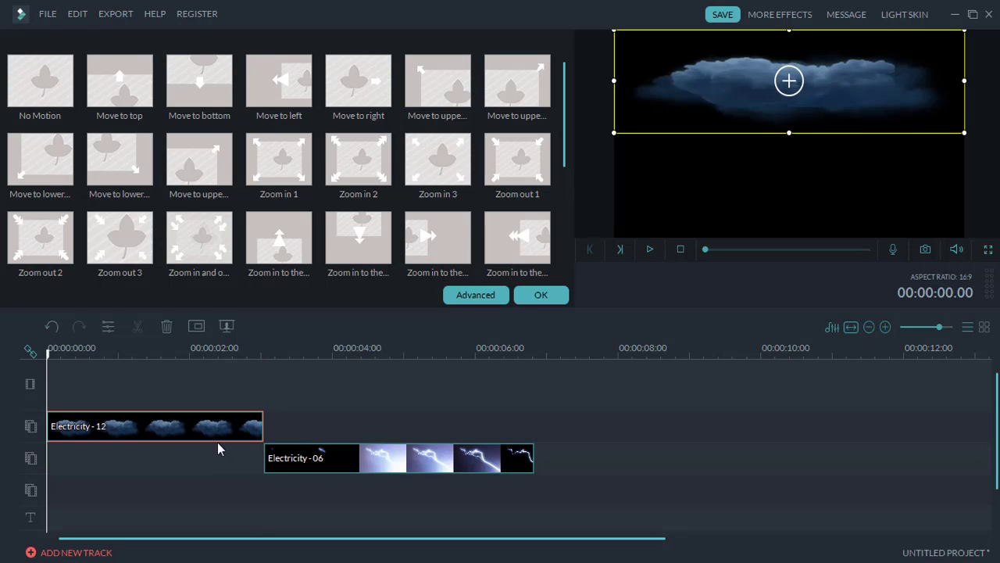
{"action": "left_click_drag", "start_coordinate": [222, 434], "coordinate": [233, 459]}
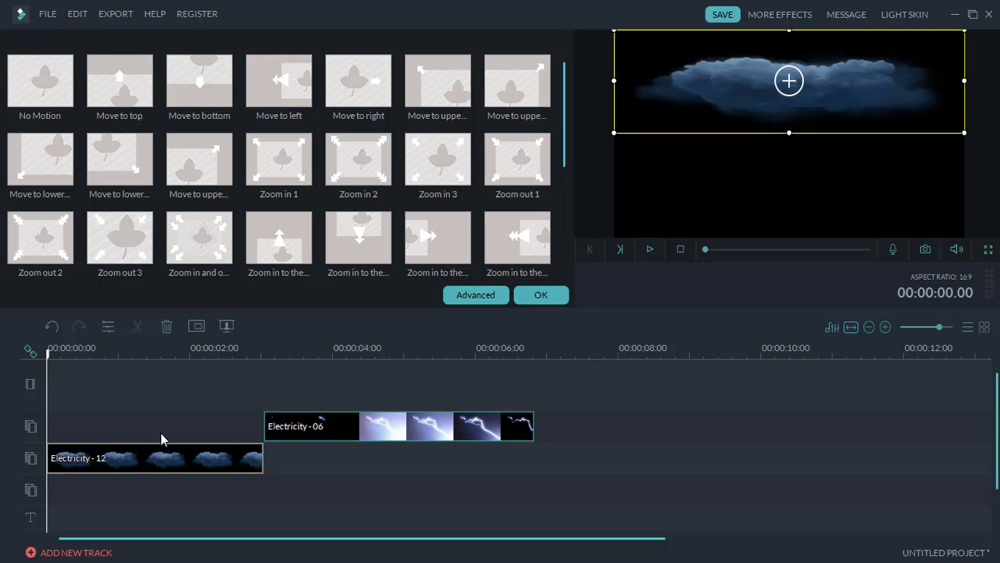
{"action": "left_click", "coordinate": [88, 423]}
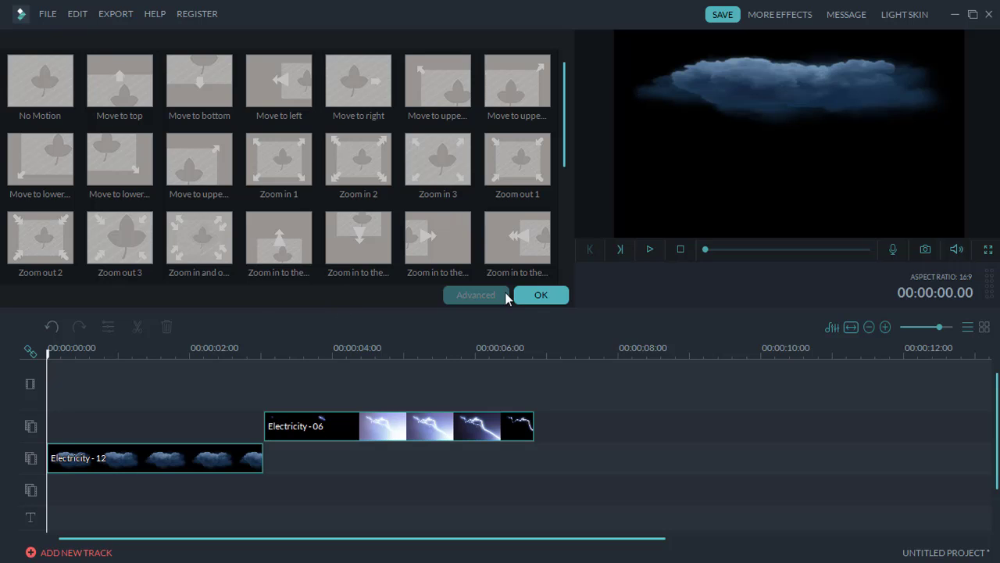
{"action": "left_click", "coordinate": [543, 295]}
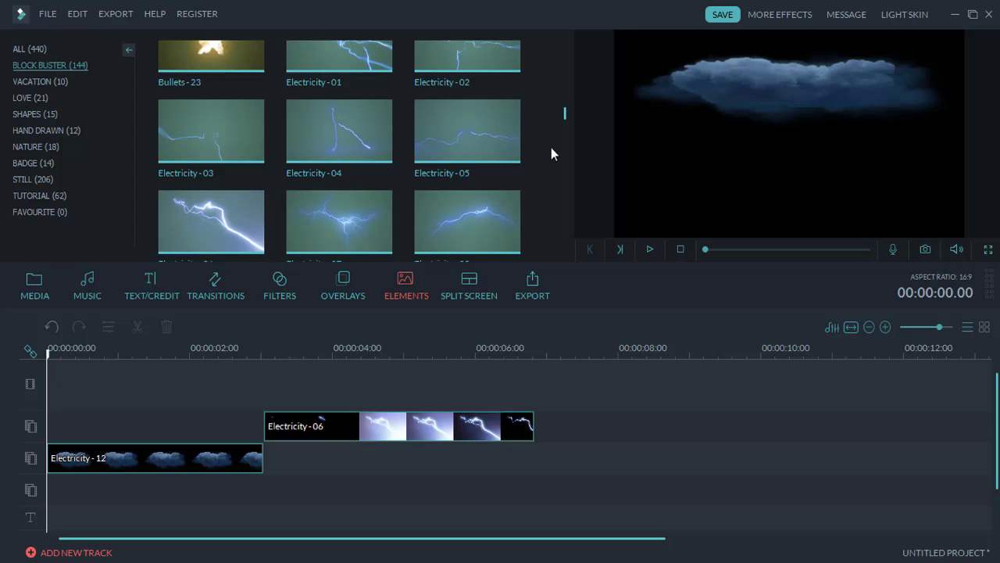
Step: Add the Electricity - 09 lightning on the track above the cloud, shift its start to 00:00:00.10, and preview the combination
{"action": "scroll", "coordinate": [564, 109], "scroll_direction": "down", "scroll_amount": 3}
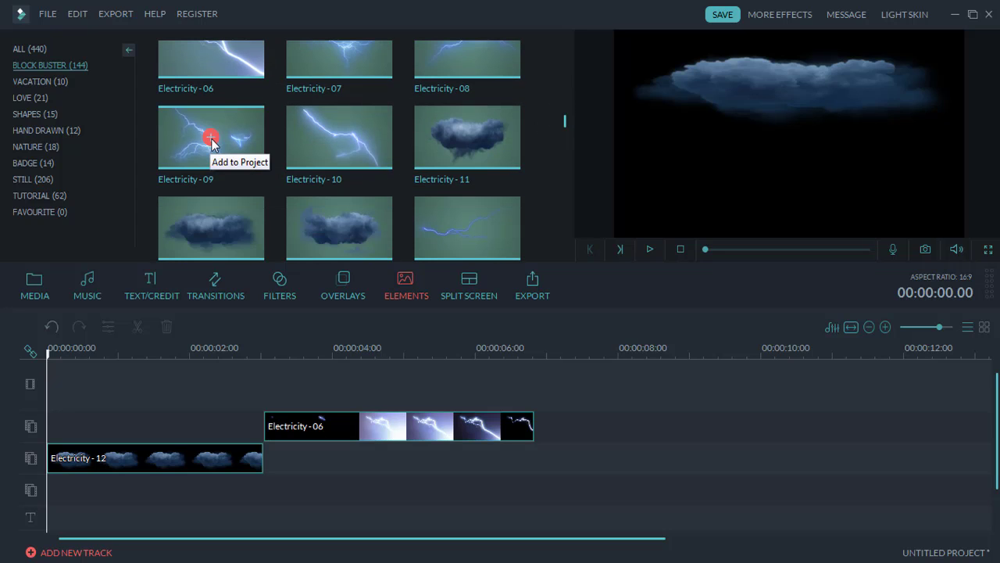
{"action": "left_click", "coordinate": [211, 138]}
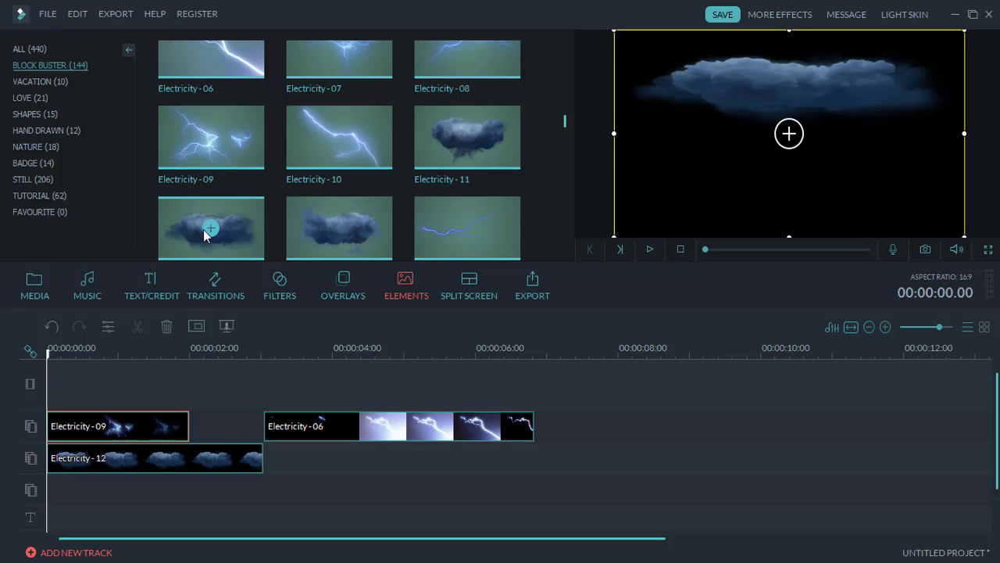
{"action": "left_click_drag", "start_coordinate": [133, 422], "coordinate": [161, 420]}
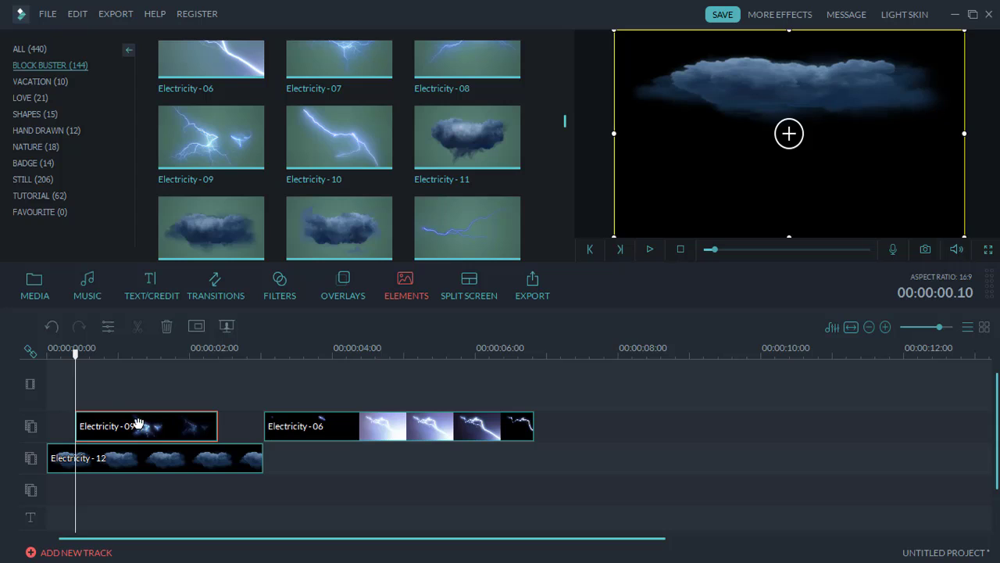
{"action": "left_click_drag", "start_coordinate": [78, 364], "coordinate": [47, 355]}
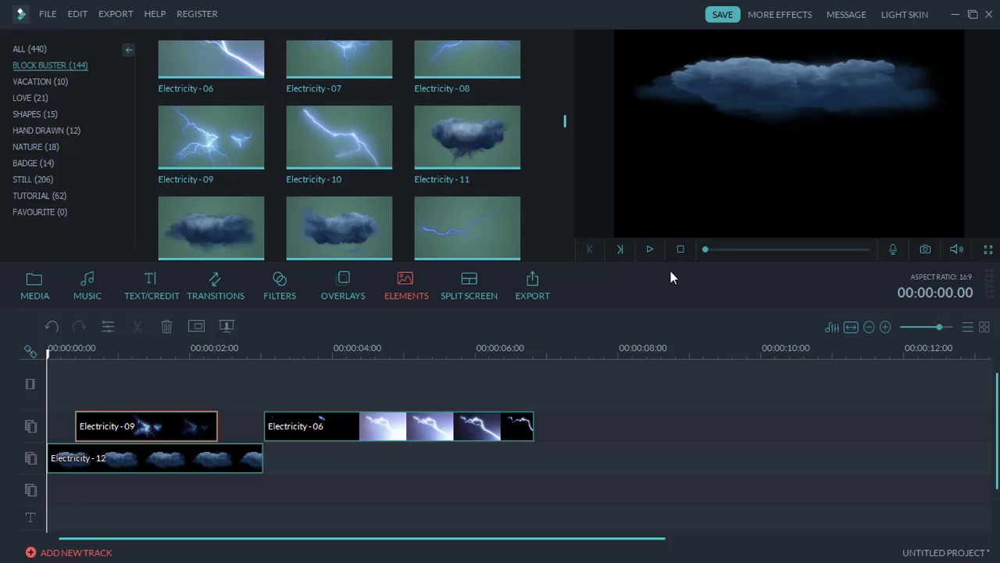
{"action": "left_click", "coordinate": [651, 249]}
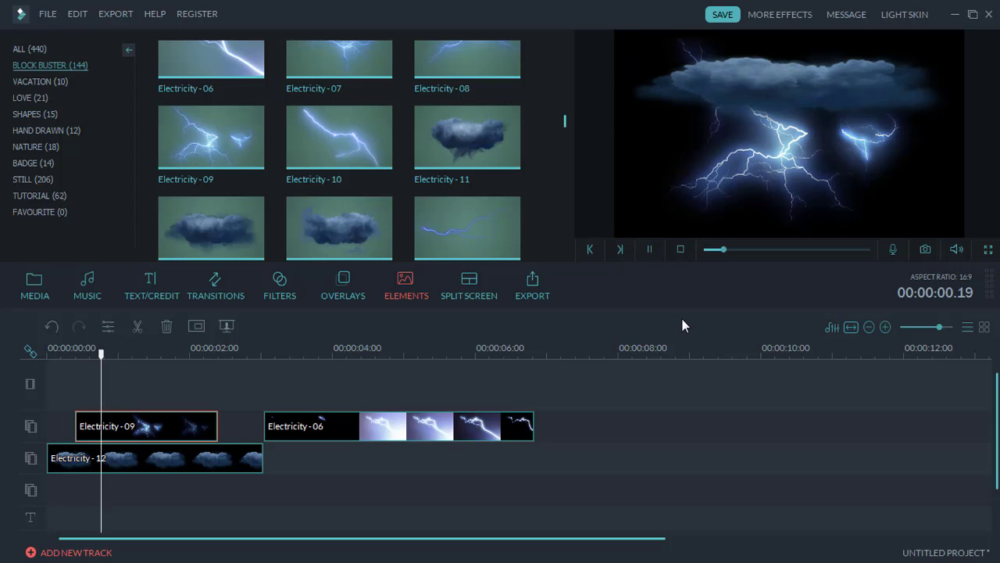
{"action": "left_click", "coordinate": [650, 250]}
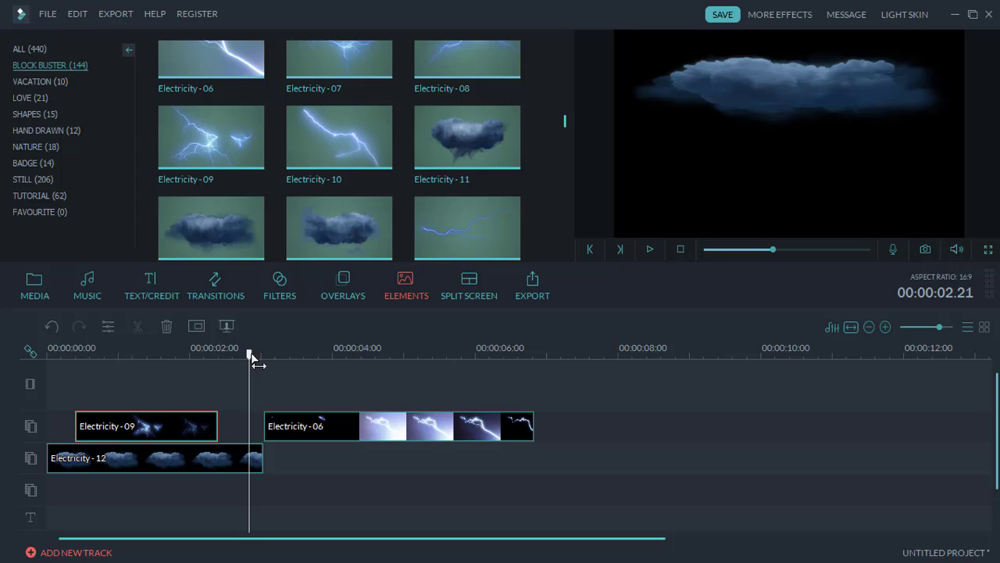
Step: At 00:00:01.13, squash the Electricity - 09 lightning from its upper edge so it starts at the cloud, and adjust its placement
{"action": "left_click_drag", "start_coordinate": [250, 355], "coordinate": [156, 358]}
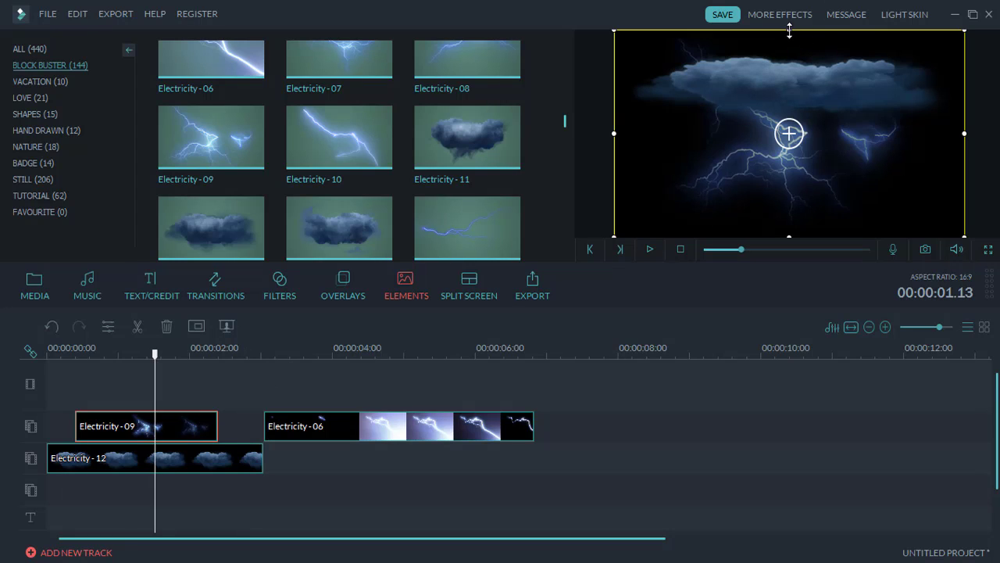
{"action": "left_click_drag", "start_coordinate": [789, 30], "coordinate": [789, 57]}
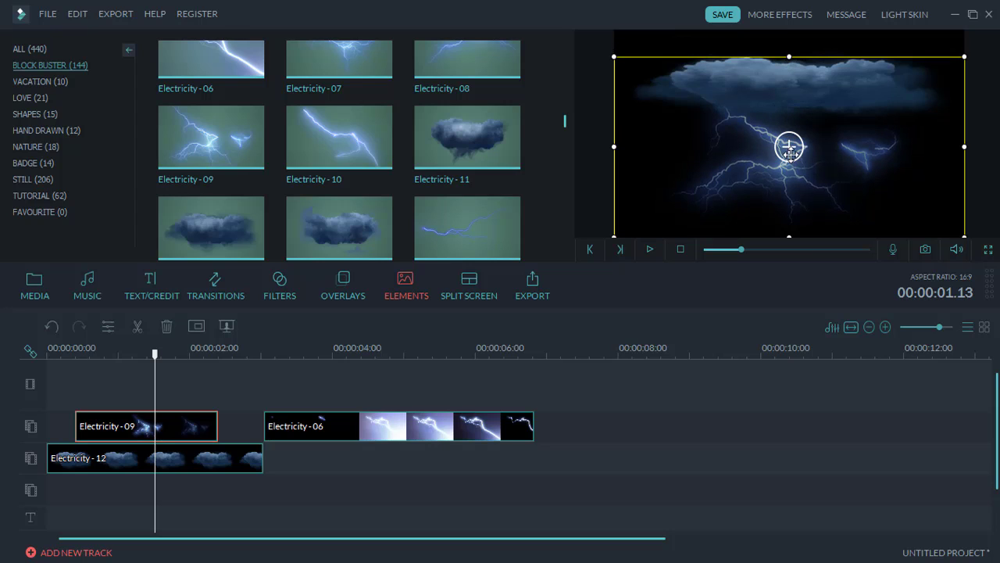
{"action": "left_click_drag", "start_coordinate": [789, 150], "coordinate": [804, 147]}
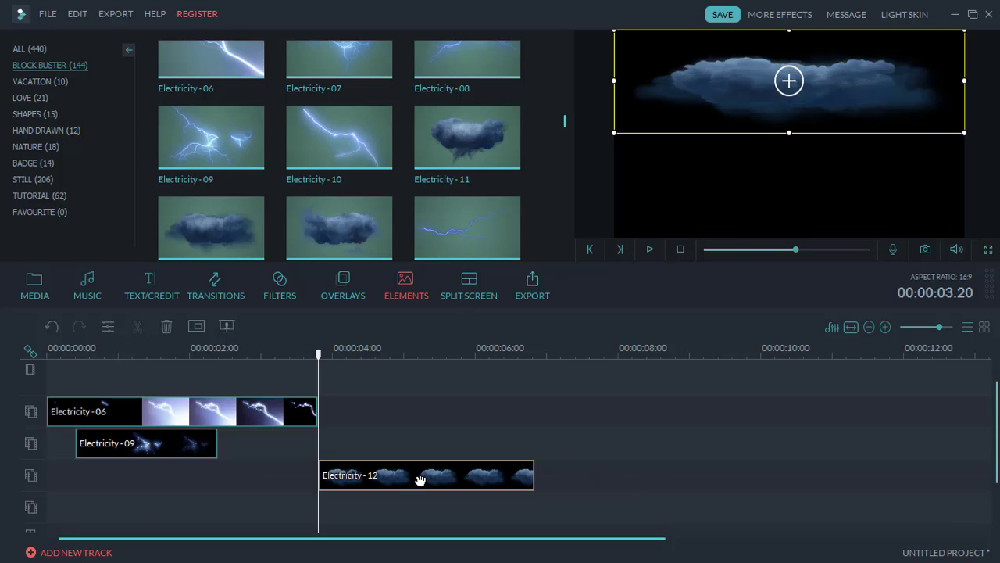
Step: Move the Electricity - 12 clip back to the timeline start, stacked on the track beneath Electricity - 06 and Electricity - 09
{"action": "left_click_drag", "start_coordinate": [418, 479], "coordinate": [160, 510]}
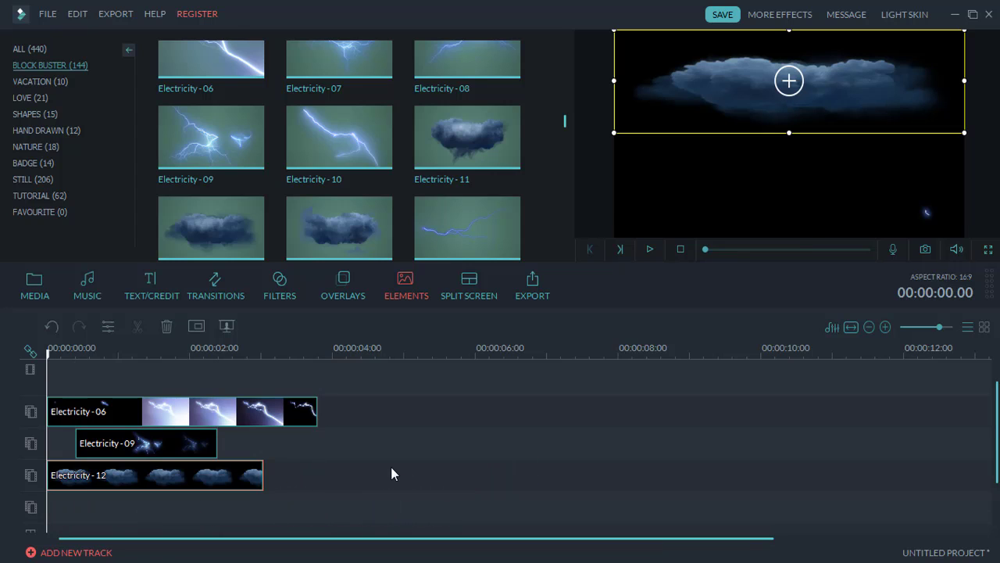
{"action": "scroll", "coordinate": [391, 468], "scroll_direction": "up", "scroll_amount": 1}
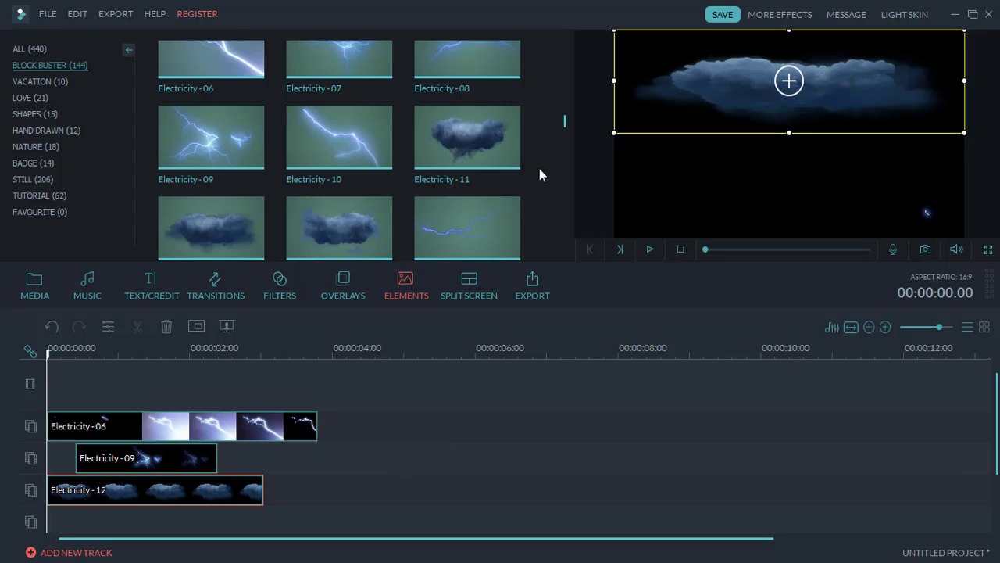
Step: Insert the Bullets - 21 element at 00:00:03.20, right after the Electricity - 06 clip
{"action": "scroll", "coordinate": [566, 121], "scroll_direction": "up", "scroll_amount": 4}
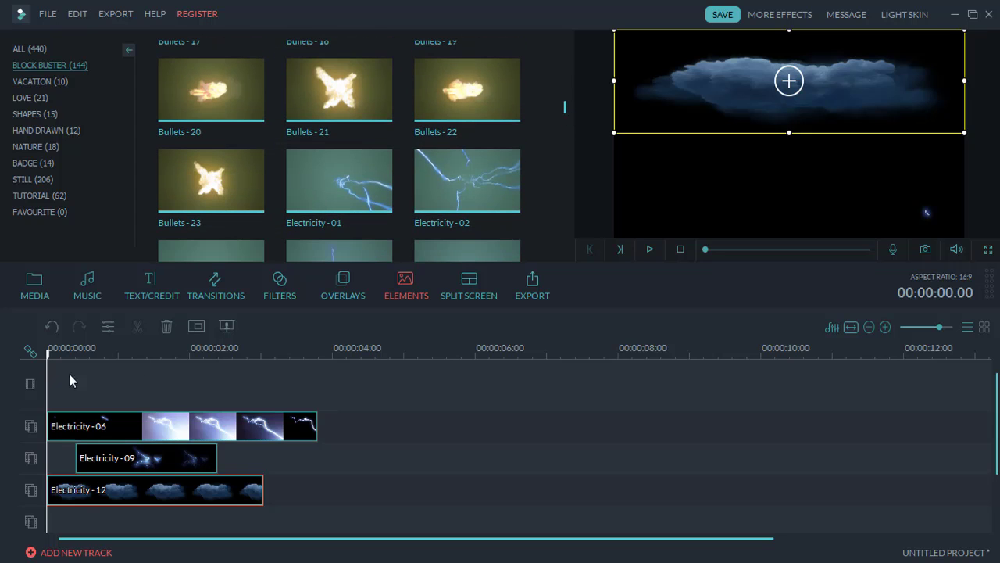
{"action": "left_click_drag", "start_coordinate": [48, 359], "coordinate": [335, 391]}
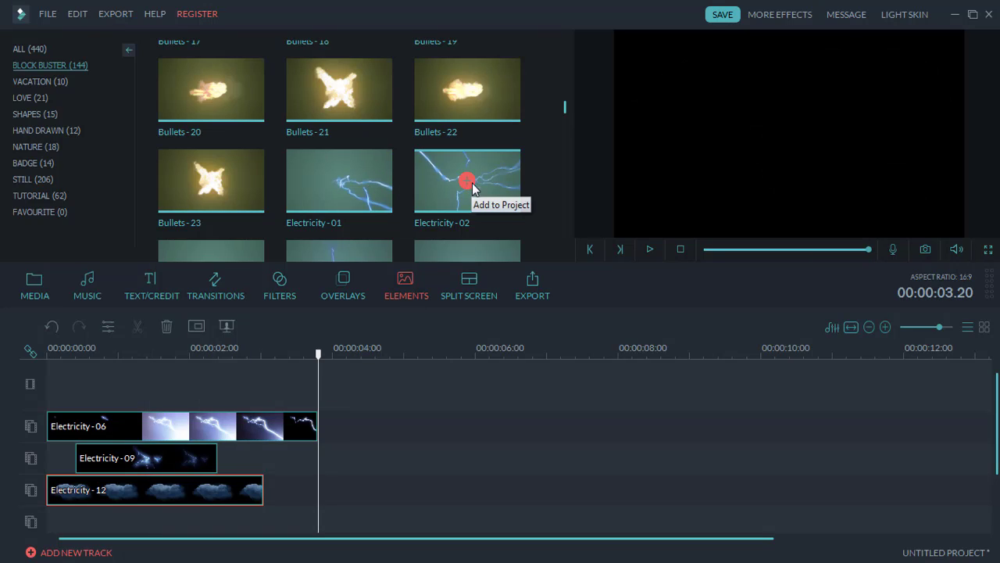
{"action": "left_click", "coordinate": [338, 91]}
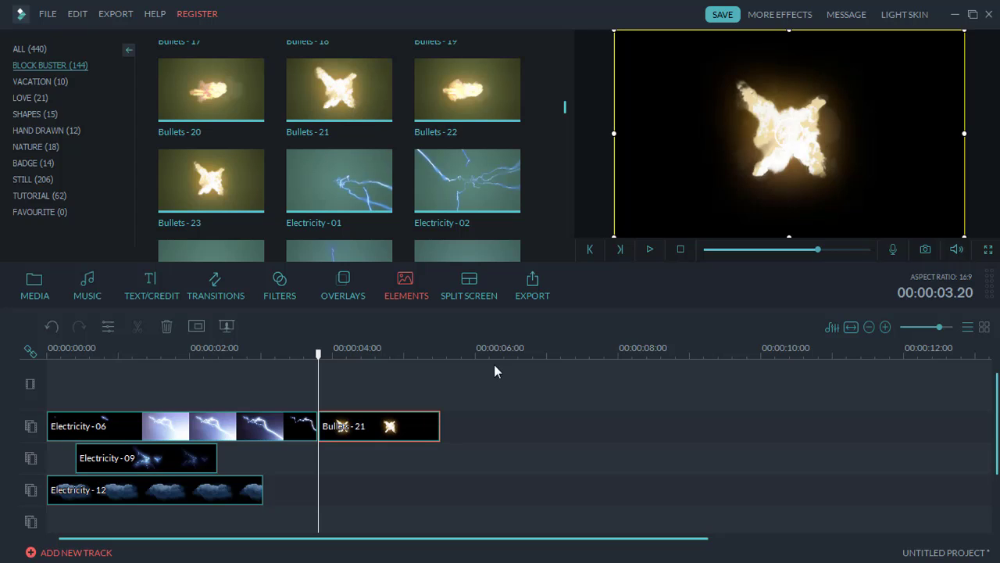
Step: Preview the sequence, then at 00:00:04.15 shrink Bullets - 21 to about half size and place it slightly above the frame's centre
{"action": "left_click", "coordinate": [649, 248]}
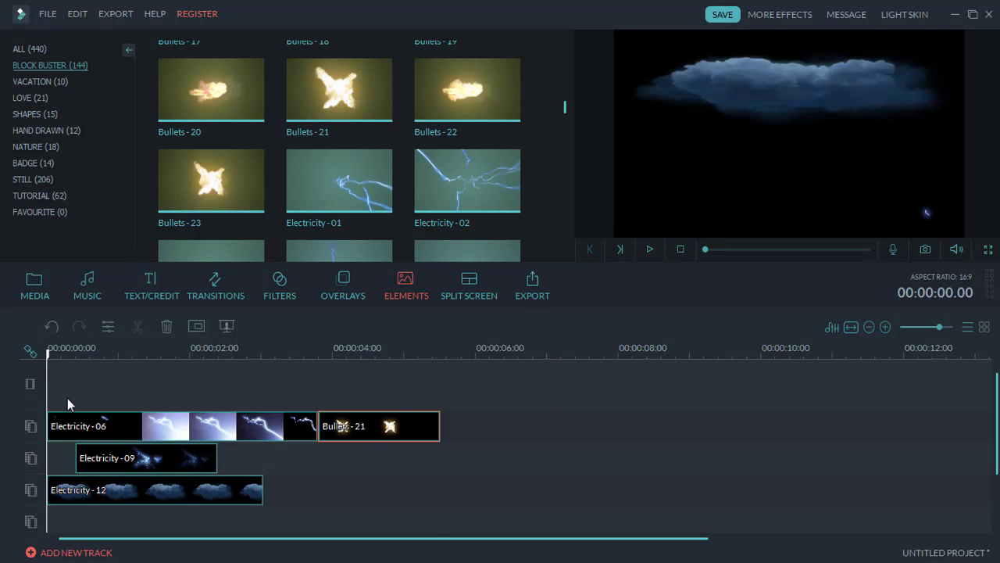
{"action": "left_click_drag", "start_coordinate": [50, 358], "coordinate": [378, 384]}
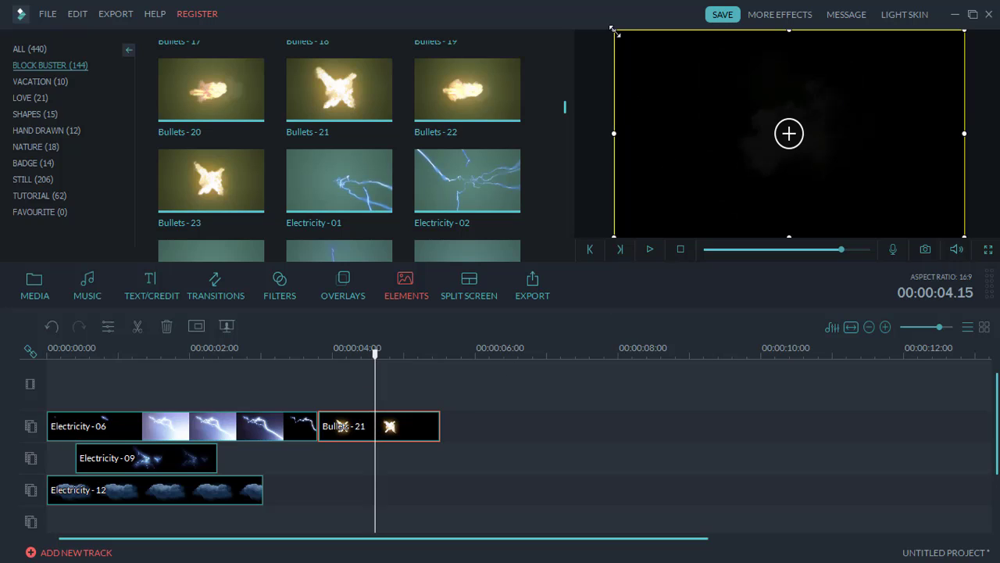
{"action": "left_click_drag", "start_coordinate": [615, 32], "coordinate": [787, 131]}
{"action": "left_click_drag", "start_coordinate": [875, 183], "coordinate": [786, 115]}
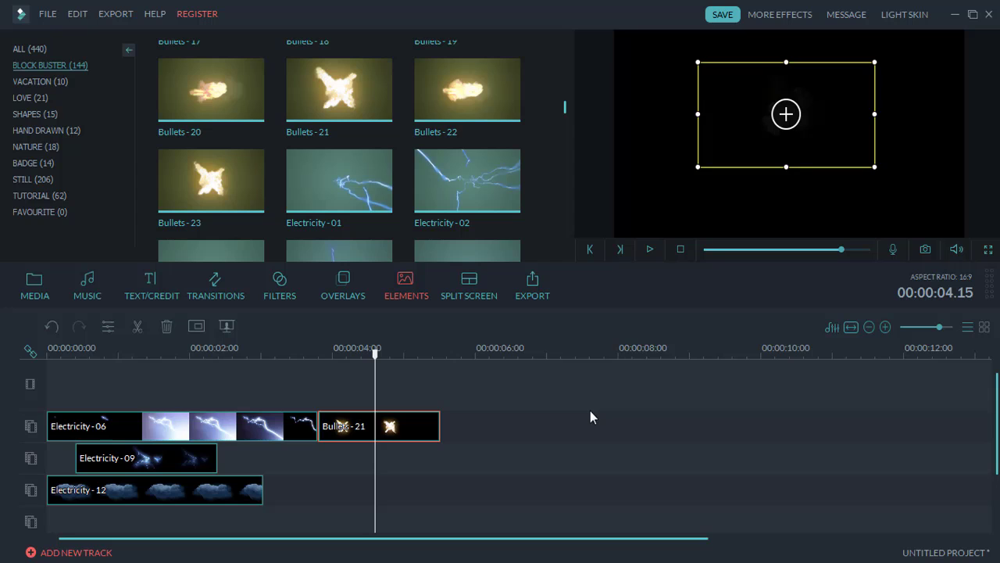
Step: Insert the Explosions - 02 element at 00:00:05.13, directly after the Bullets - 21 clip, and preview it
{"action": "mouse_move", "coordinate": [491, 125]}
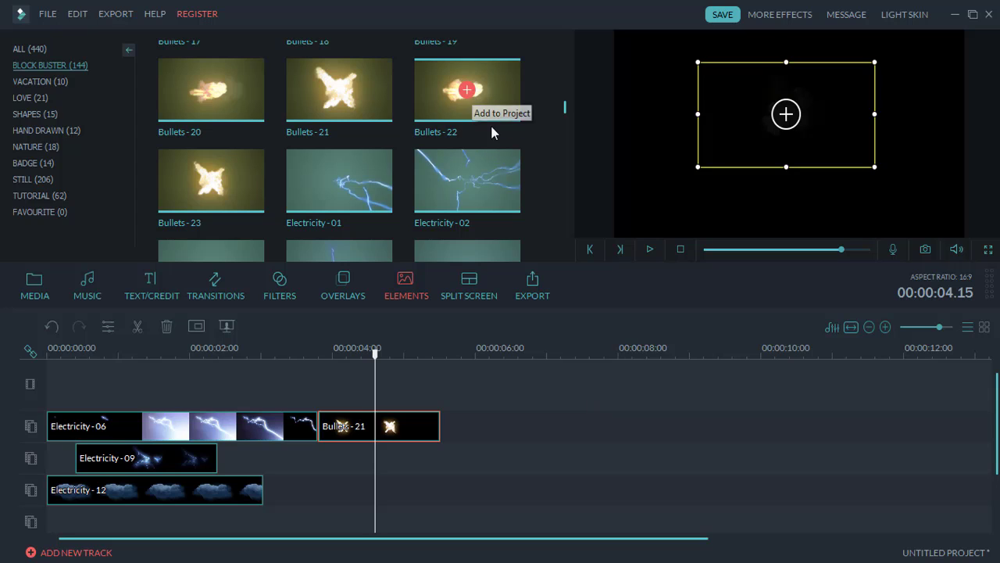
{"action": "left_click_drag", "start_coordinate": [567, 111], "coordinate": [562, 129]}
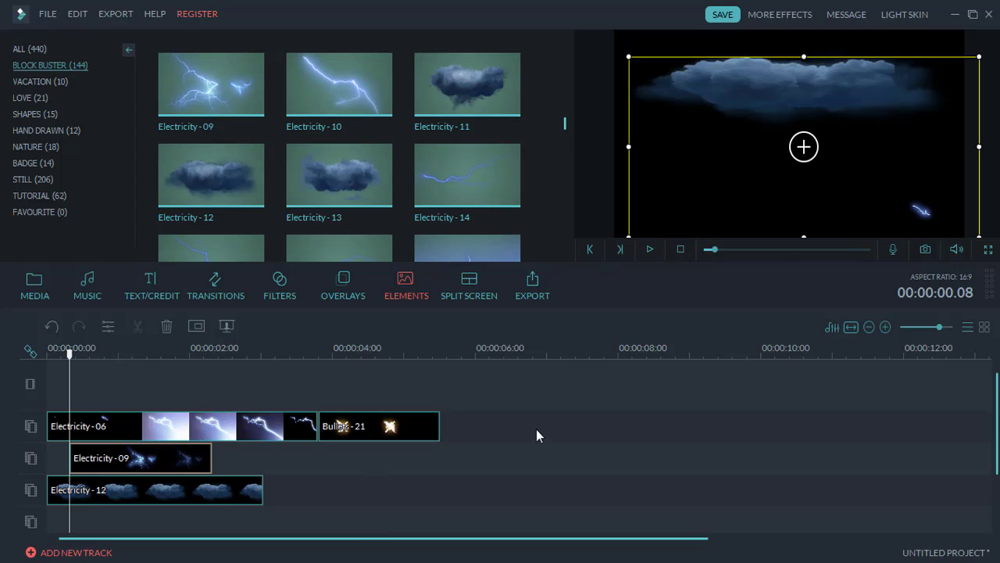
{"action": "left_click_drag", "start_coordinate": [565, 124], "coordinate": [562, 141]}
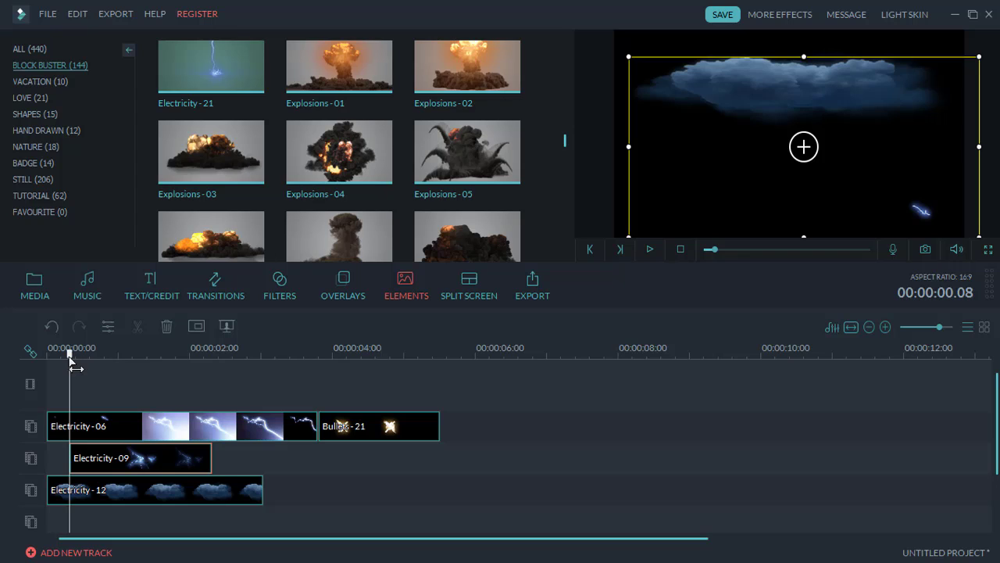
{"action": "left_click_drag", "start_coordinate": [75, 367], "coordinate": [451, 372]}
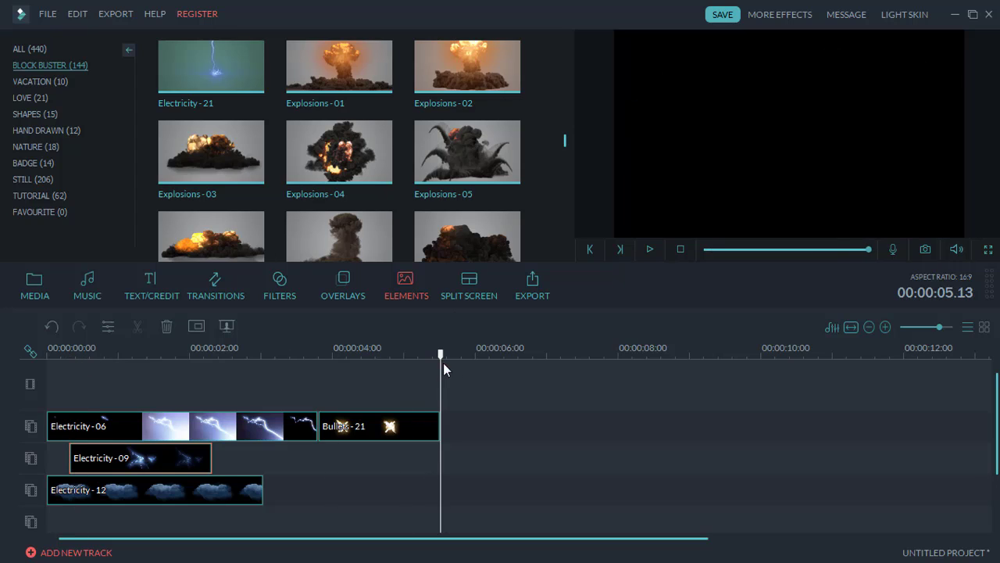
{"action": "left_click", "coordinate": [468, 68]}
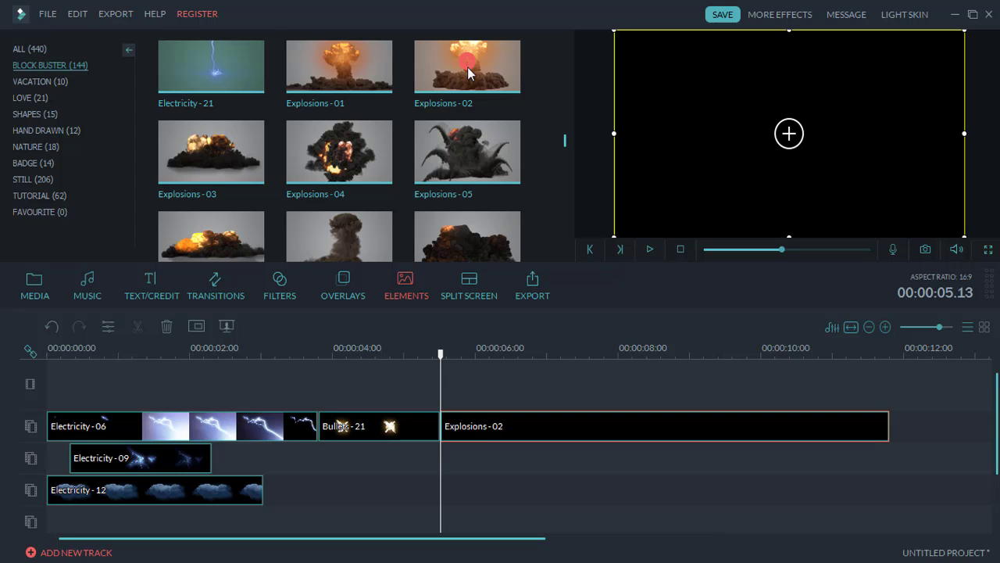
{"action": "left_click", "coordinate": [650, 249]}
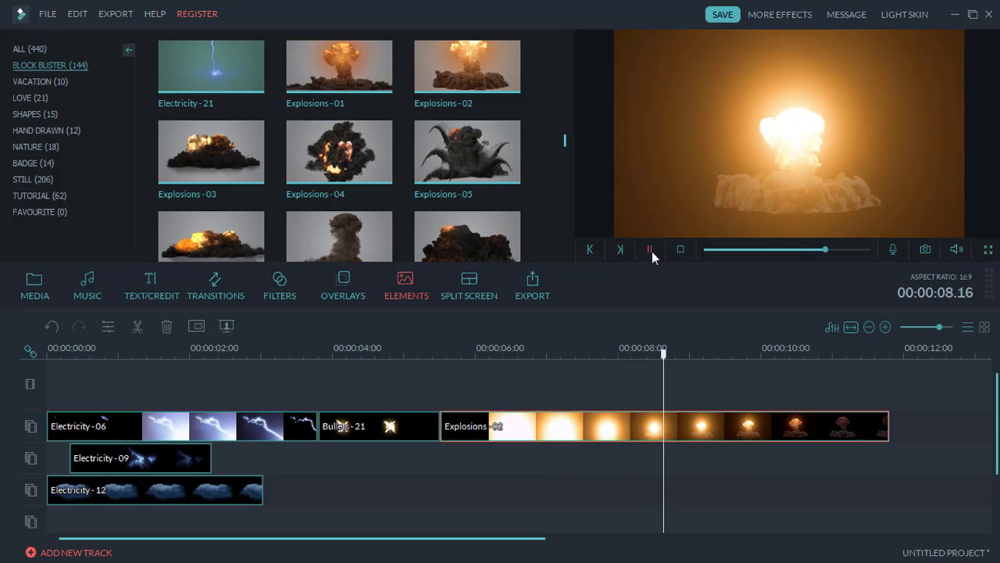
{"action": "left_click", "coordinate": [651, 249]}
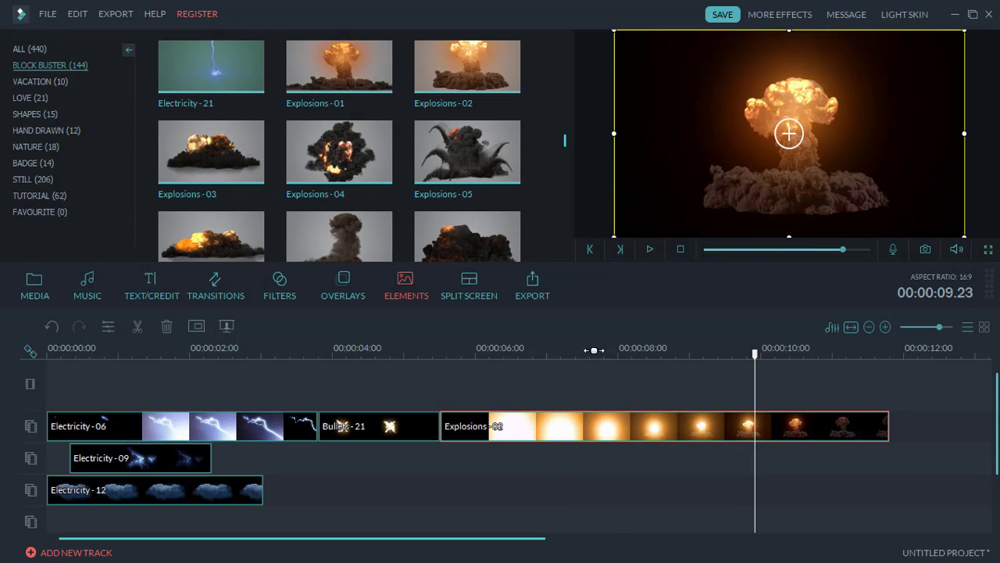
Step: Split the Explosions - 02 clip at 00:00:08.24 and delete its first part
{"action": "left_click_drag", "start_coordinate": [756, 358], "coordinate": [695, 364]}
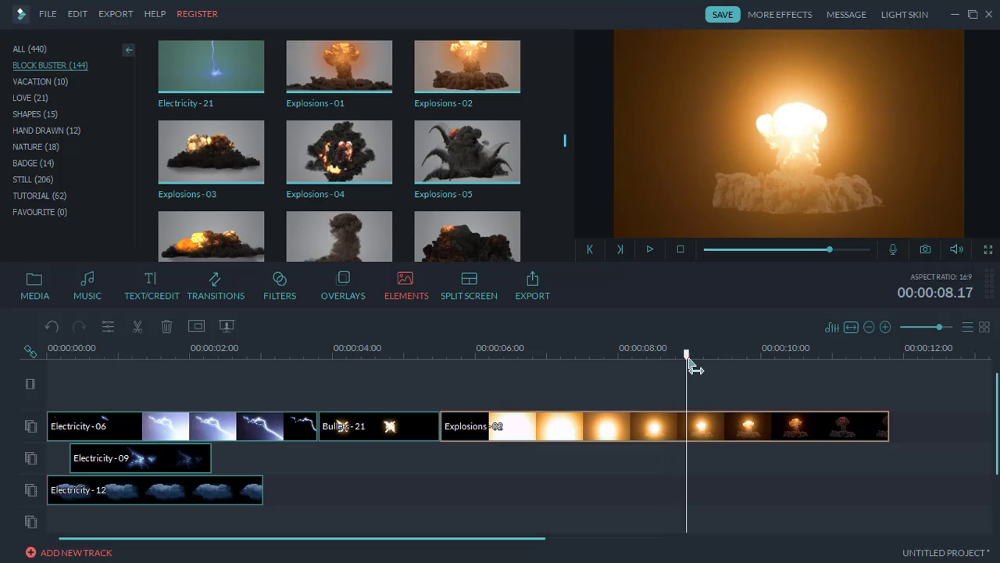
{"action": "right_click", "coordinate": [663, 429]}
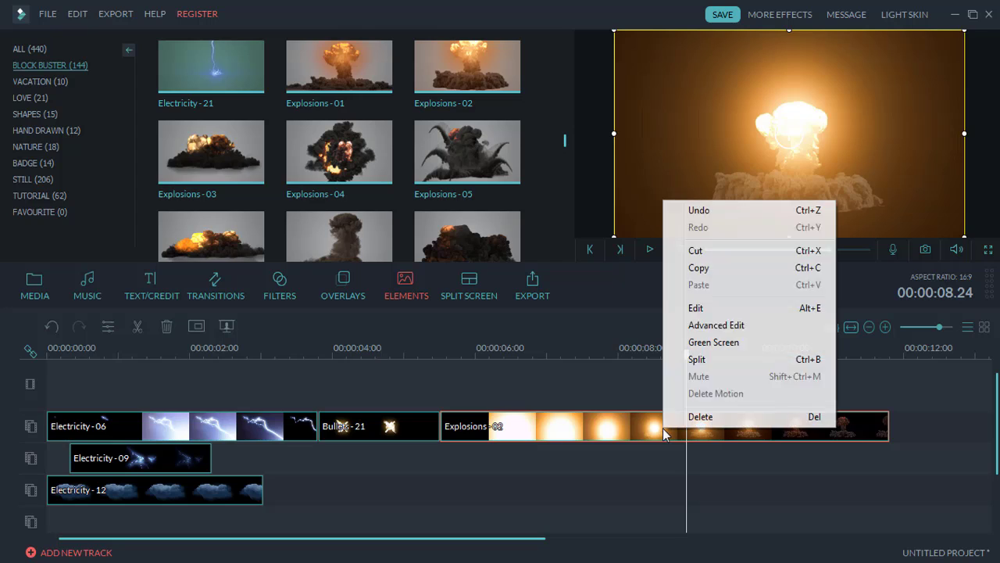
{"action": "left_click", "coordinate": [697, 360]}
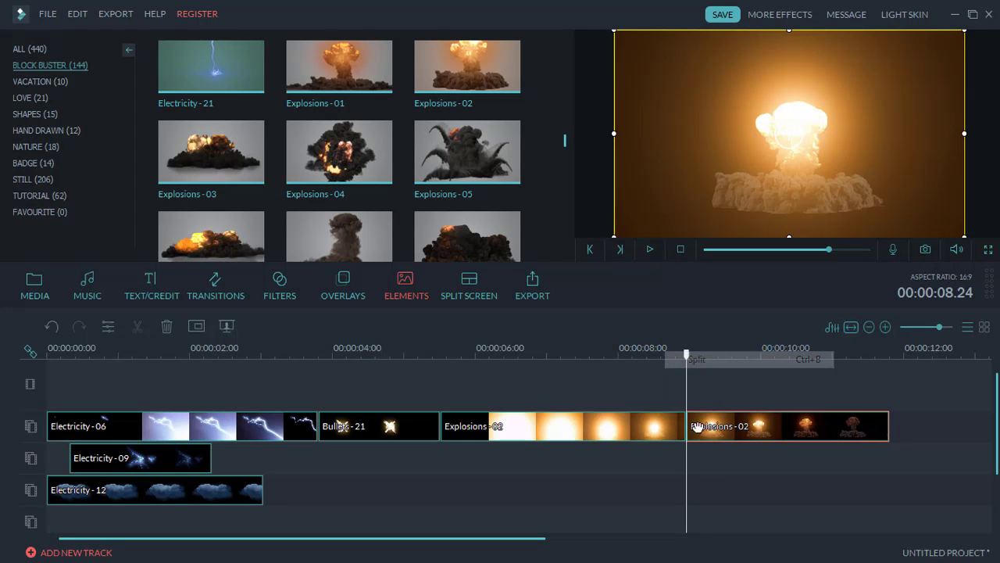
{"action": "left_click", "coordinate": [633, 436]}
{"action": "key", "text": "Delete"}
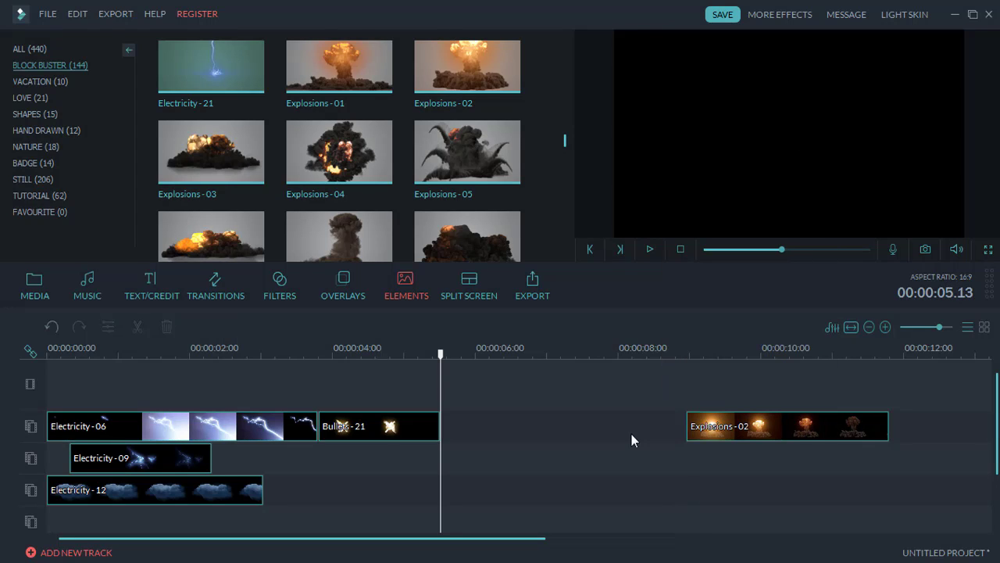
Step: Close the gap by moving the remaining Explosions - 02 piece to start at 00:00:05.13, against the end of Bullets - 21
{"action": "left_click", "coordinate": [766, 427]}
{"action": "left_click_drag", "start_coordinate": [766, 428], "coordinate": [584, 427]}
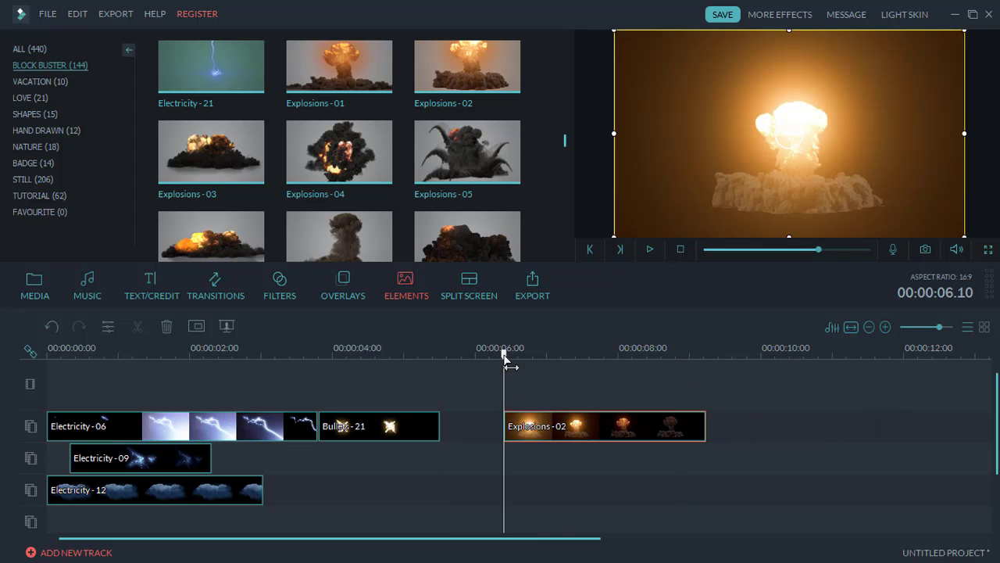
{"action": "left_click_drag", "start_coordinate": [505, 352], "coordinate": [573, 401]}
{"action": "left_click_drag", "start_coordinate": [653, 414], "coordinate": [574, 391]}
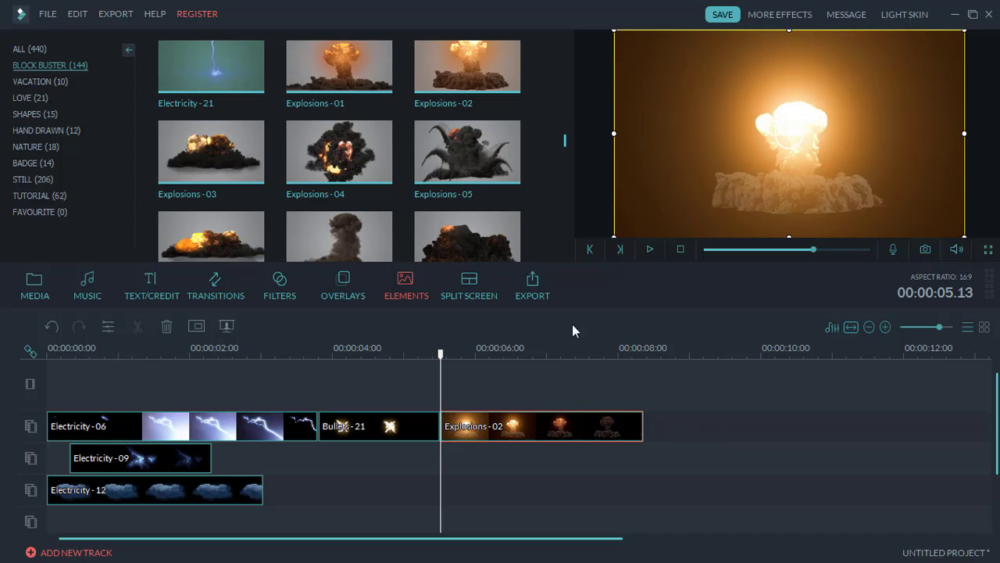
Step: Move Explosions - 02 one track down and insert the Electricity - 21 element above it at 00:00:05.13, after Bullets - 21
{"action": "scroll", "coordinate": [566, 141], "scroll_direction": "up", "scroll_amount": 2}
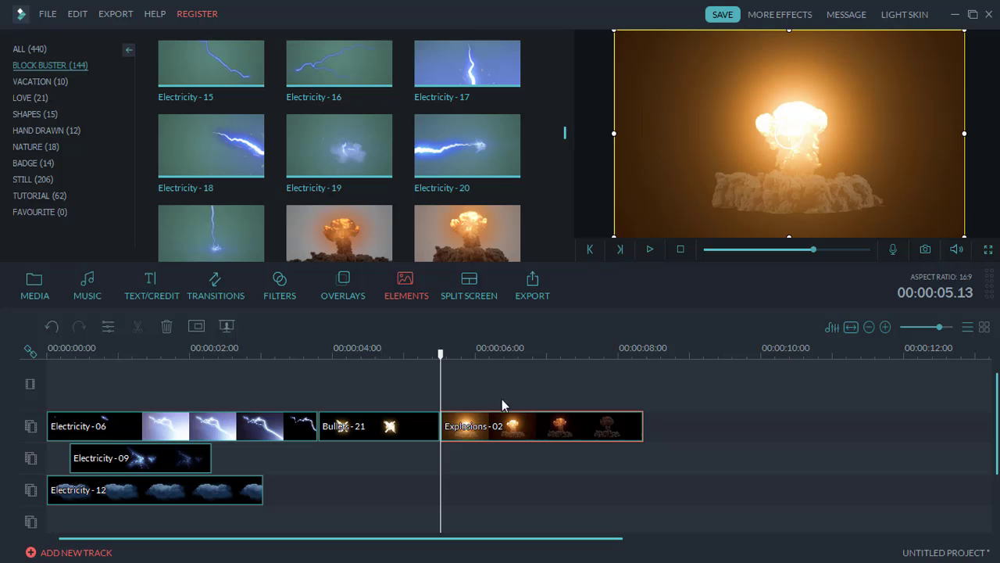
{"action": "left_click_drag", "start_coordinate": [536, 430], "coordinate": [536, 459]}
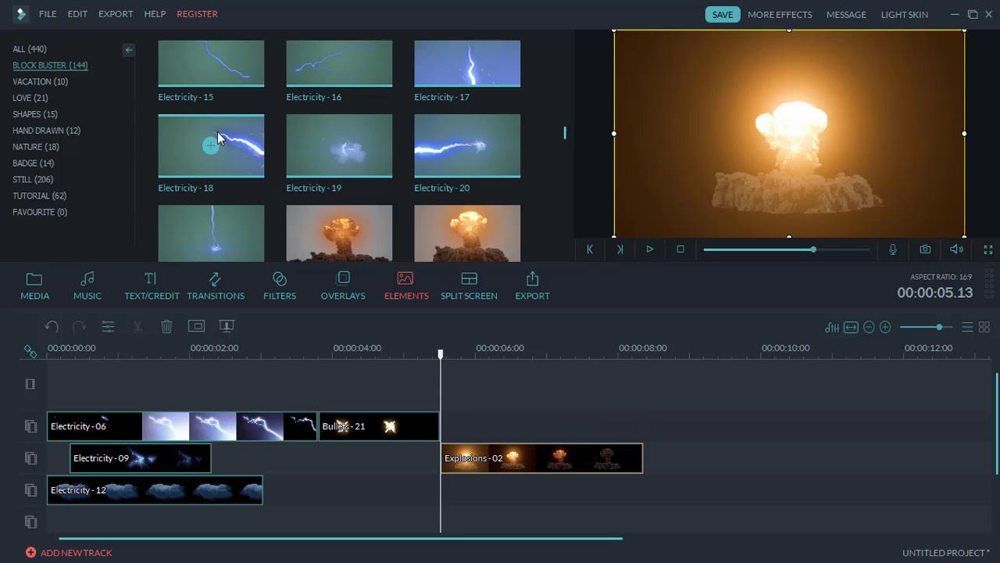
{"action": "left_click", "coordinate": [512, 410]}
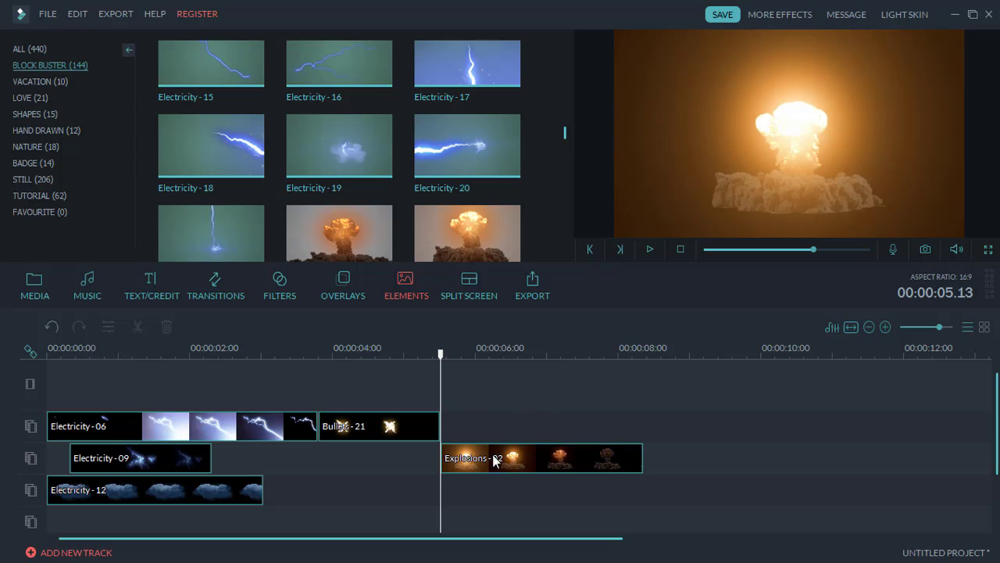
{"action": "left_click", "coordinate": [550, 470]}
{"action": "left_click", "coordinate": [535, 422]}
{"action": "mouse_move", "coordinate": [212, 239]}
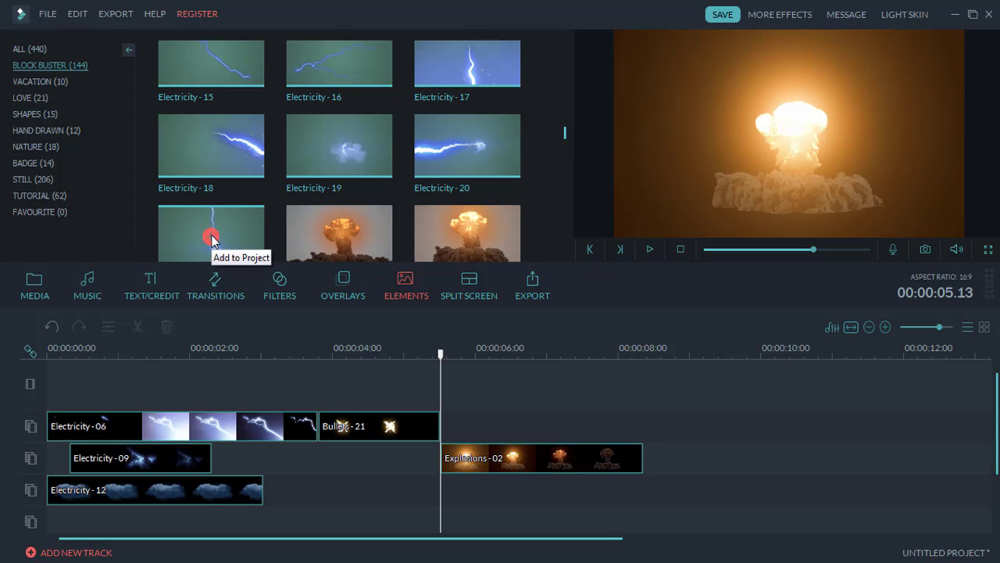
{"action": "left_click", "coordinate": [213, 240]}
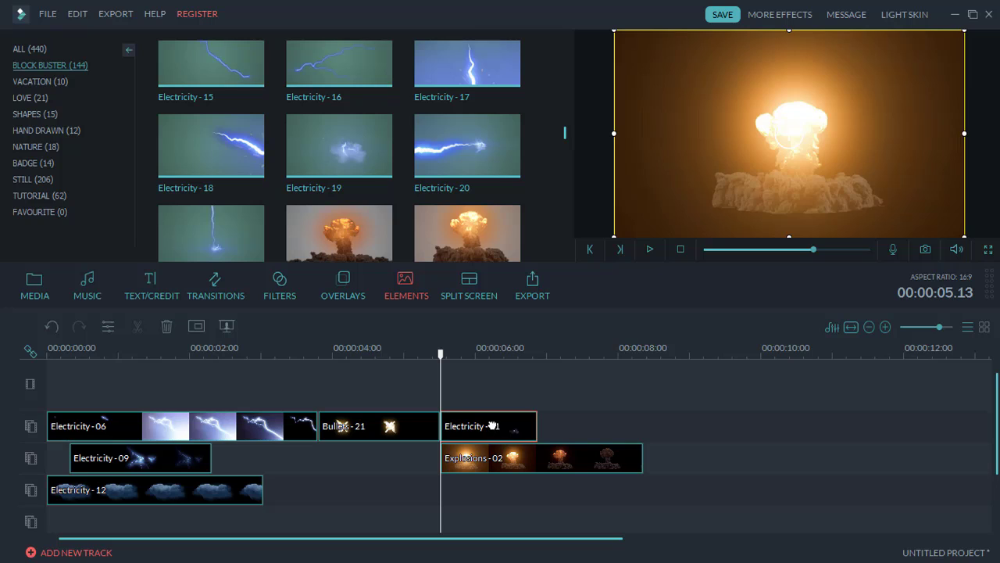
{"action": "mouse_move", "coordinate": [493, 426]}
{"action": "left_mouse_down"}
{"action": "mouse_move", "coordinate": [514, 425]}
{"action": "mouse_move", "coordinate": [498, 425]}
{"action": "left_mouse_up"}
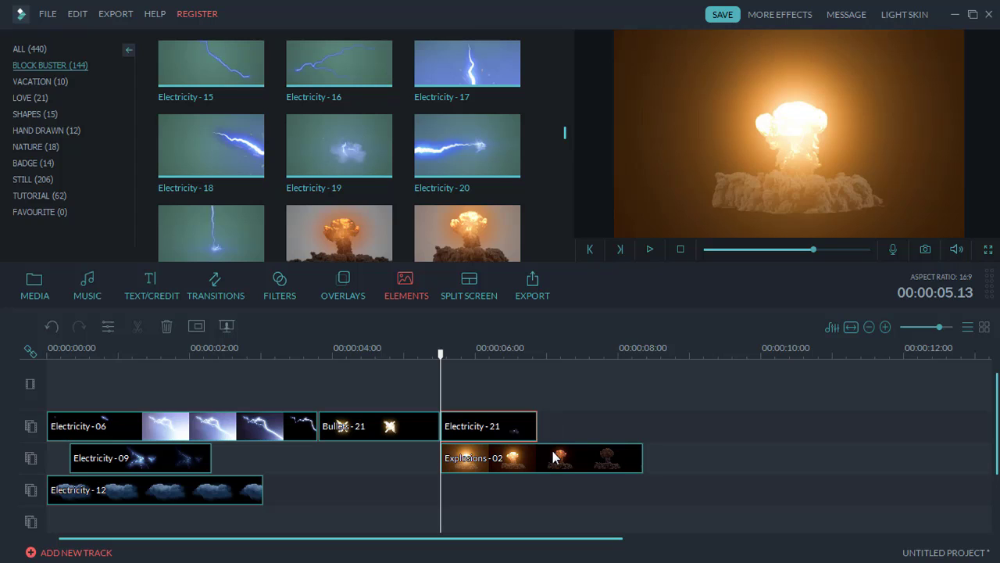
Step: Try starting Explosions - 02 at 00:00:06.22, at the end of Electricity - 21, and preview the sequence
{"action": "left_click_drag", "start_coordinate": [556, 454], "coordinate": [647, 450]}
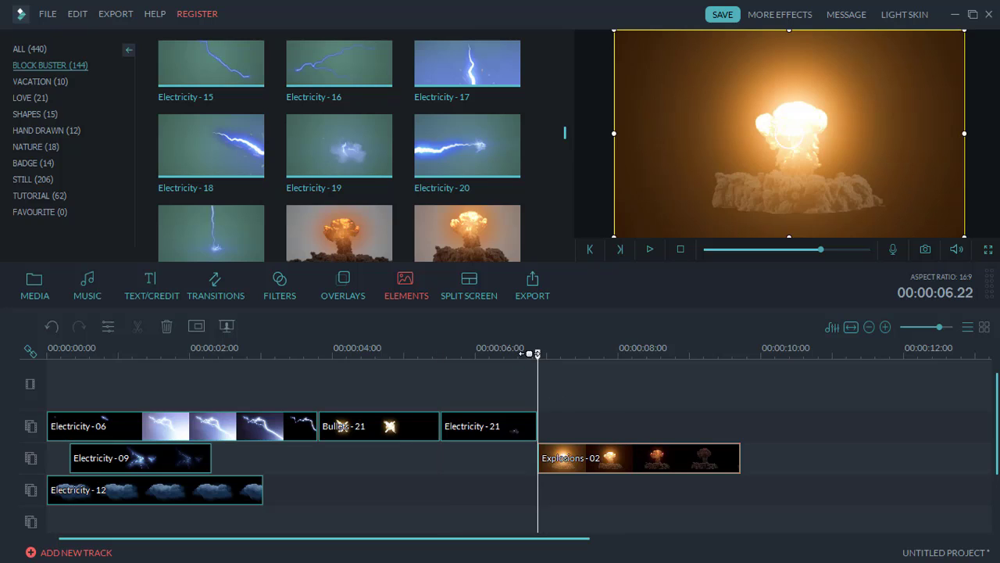
{"action": "left_click_drag", "start_coordinate": [537, 353], "coordinate": [441, 368]}
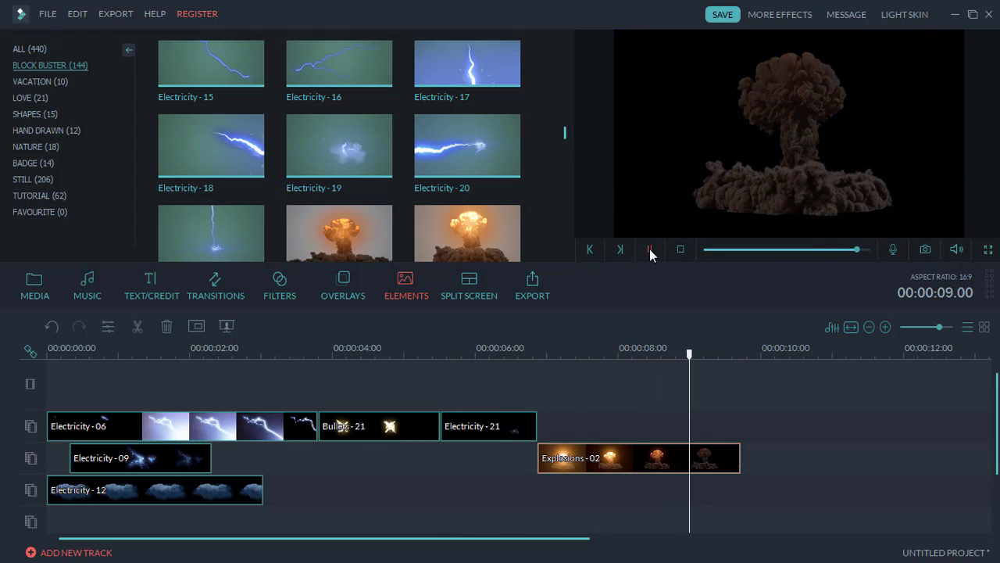
{"action": "left_click", "coordinate": [649, 249]}
Step: Try an earlier start of 00:00:06.06 for Explosions - 02, overlapping Electricity - 21, and preview from 00:00:05.13
{"action": "left_click_drag", "start_coordinate": [625, 464], "coordinate": [672, 373]}
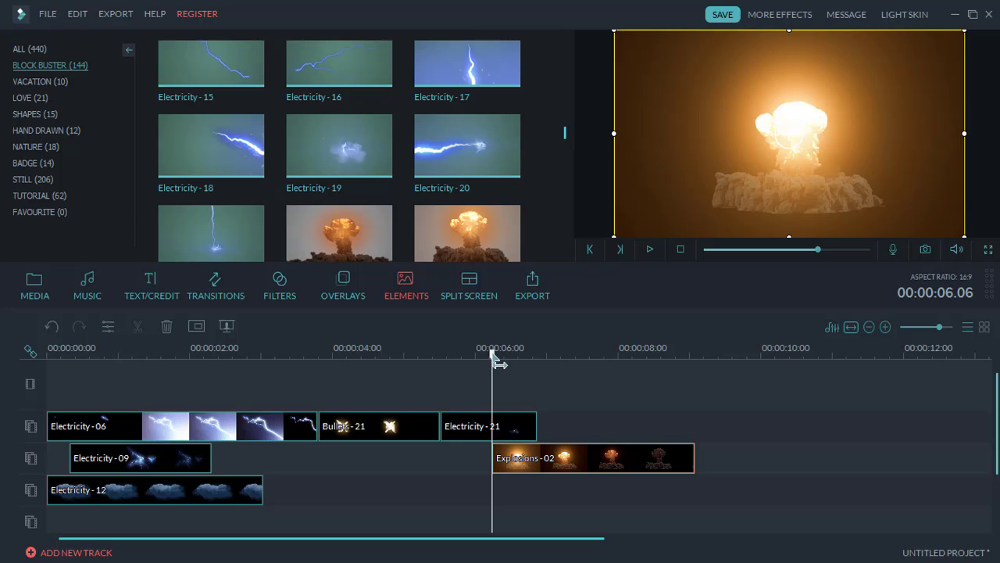
{"action": "left_click_drag", "start_coordinate": [494, 361], "coordinate": [444, 365]}
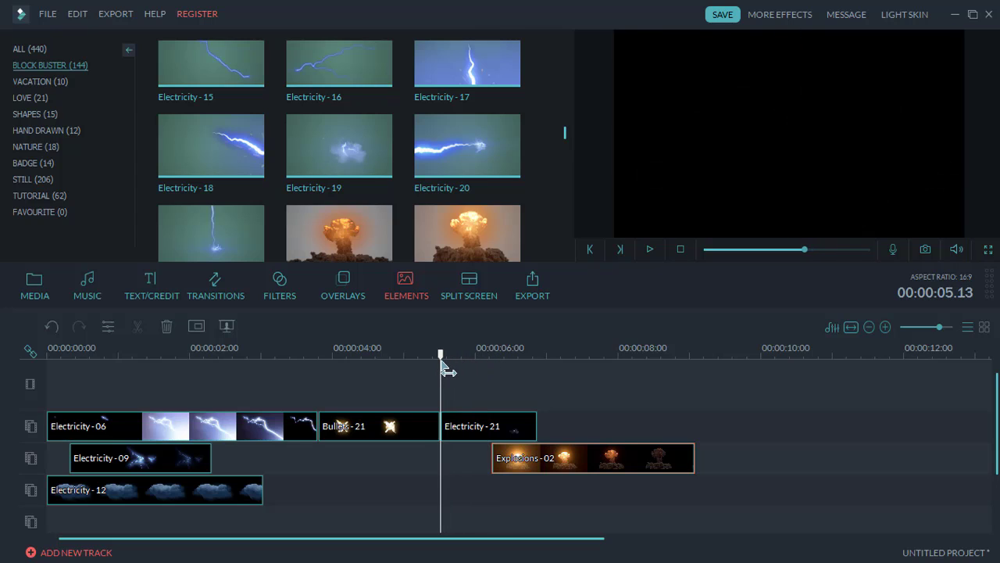
{"action": "left_click", "coordinate": [648, 250]}
{"action": "left_click", "coordinate": [649, 250]}
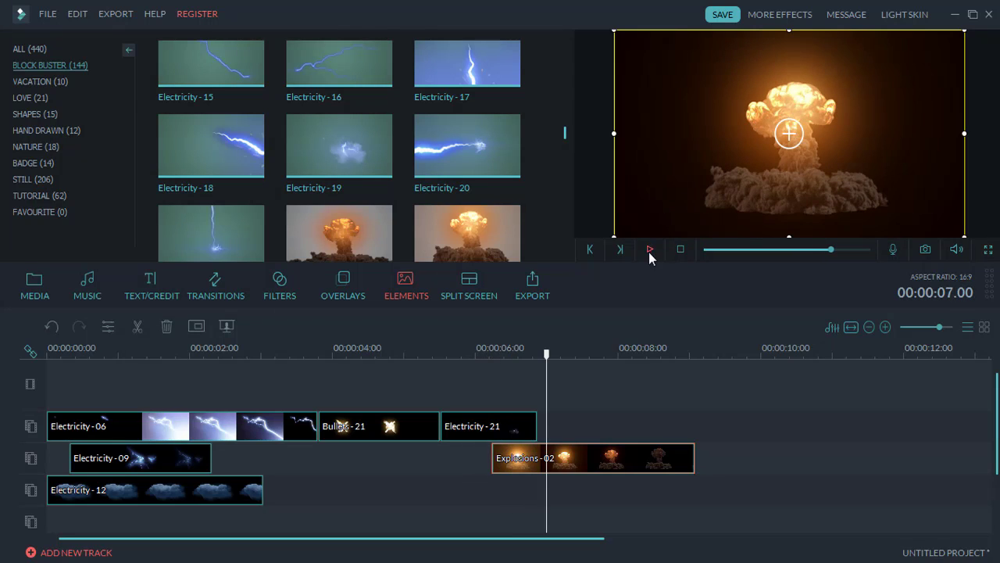
Step: Shift Explosions - 02 to start at 00:00:05.17, when the Electricity - 21 lightning strikes, and preview the combination
{"action": "left_click_drag", "start_coordinate": [606, 465], "coordinate": [545, 357]}
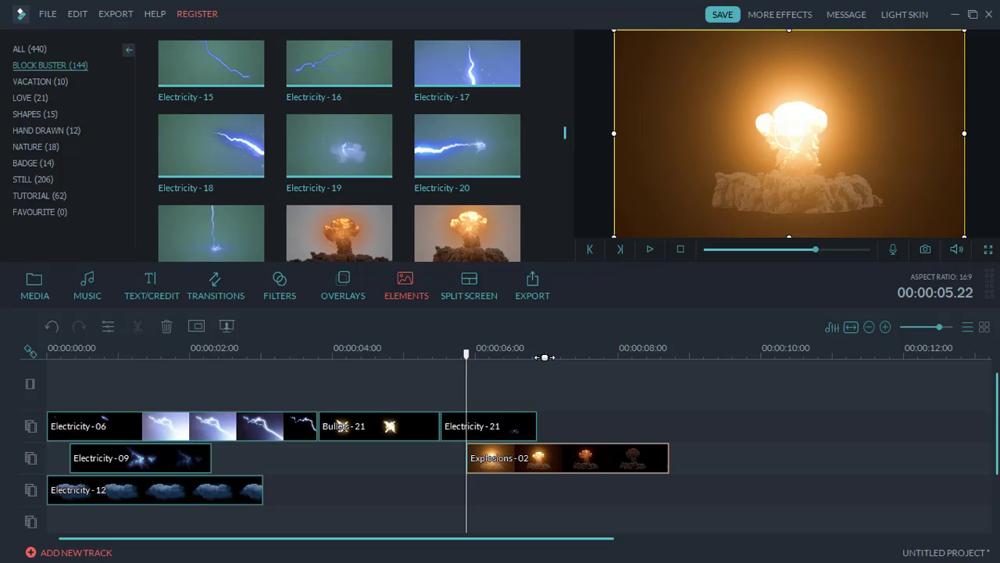
{"action": "left_click_drag", "start_coordinate": [467, 356], "coordinate": [452, 356]}
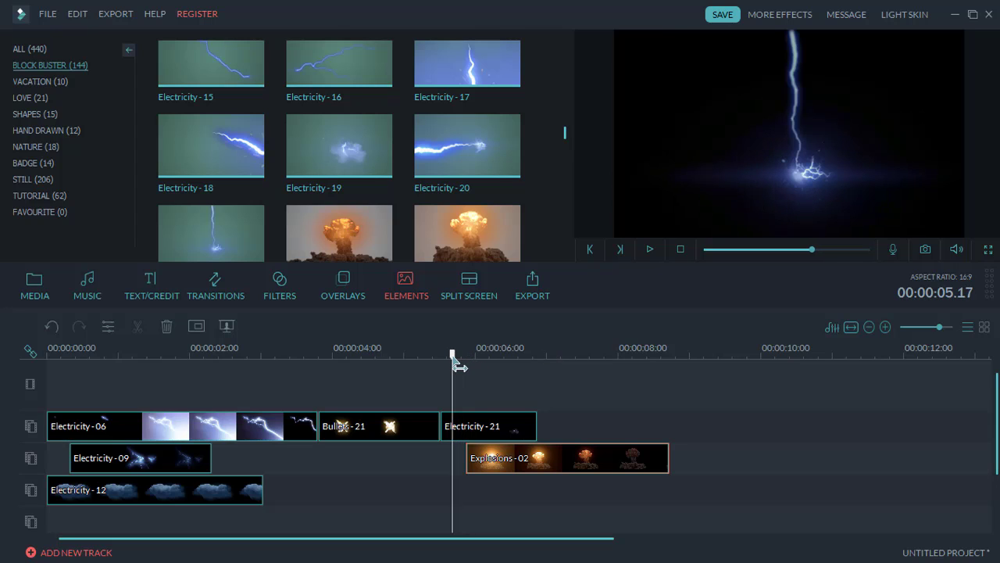
{"action": "left_click_drag", "start_coordinate": [521, 461], "coordinate": [506, 461]}
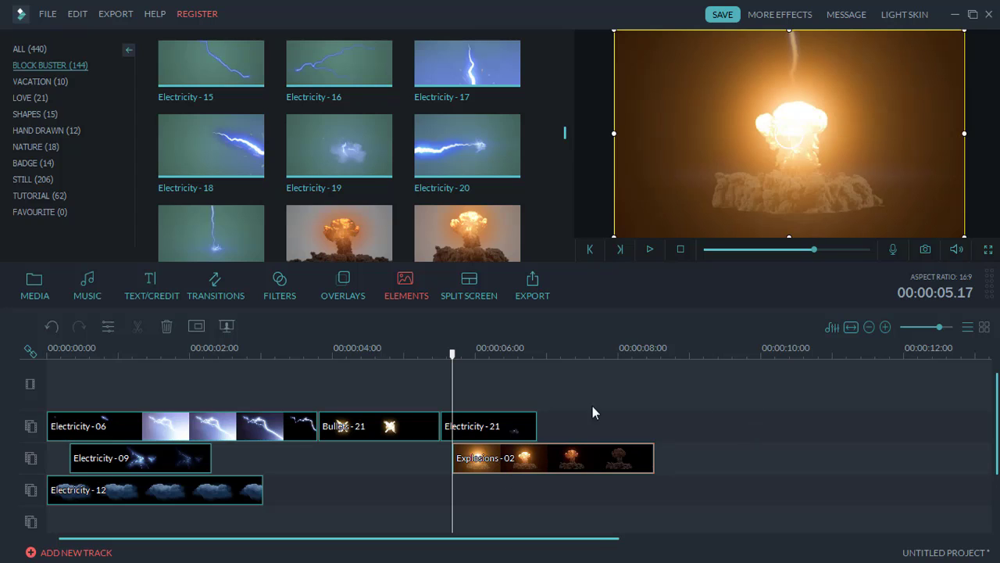
{"action": "left_click_drag", "start_coordinate": [452, 356], "coordinate": [442, 357]}
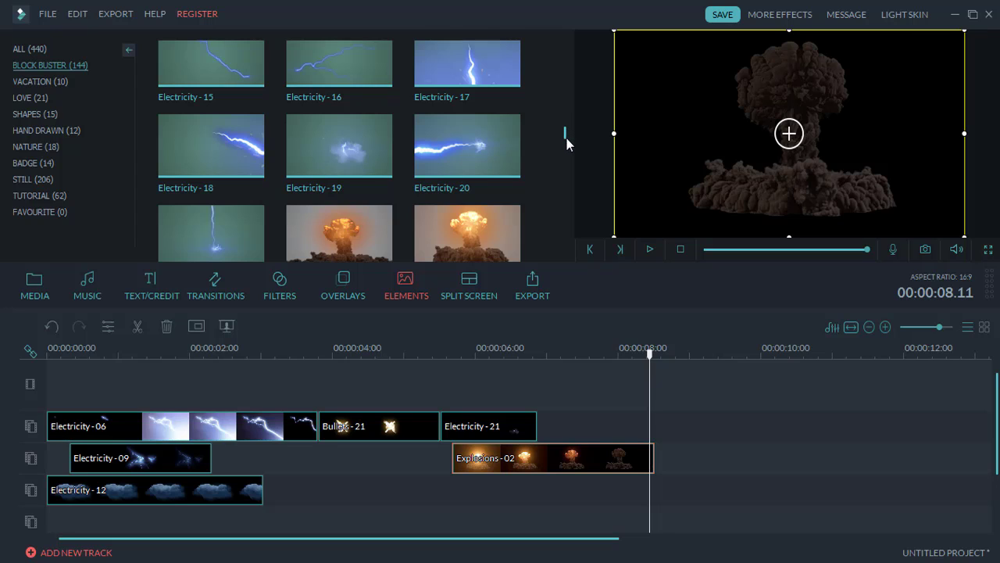
Step: Browse the remaining Block Buster elements from the explosions through the lasers to the meteors
{"action": "left_click_drag", "start_coordinate": [567, 138], "coordinate": [562, 158]}
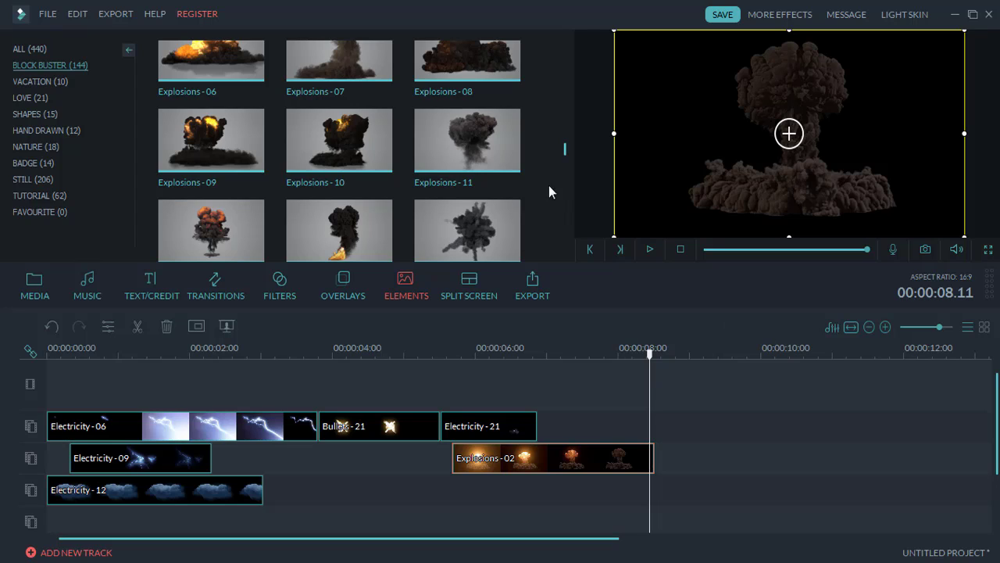
{"action": "left_click_drag", "start_coordinate": [564, 148], "coordinate": [570, 224]}
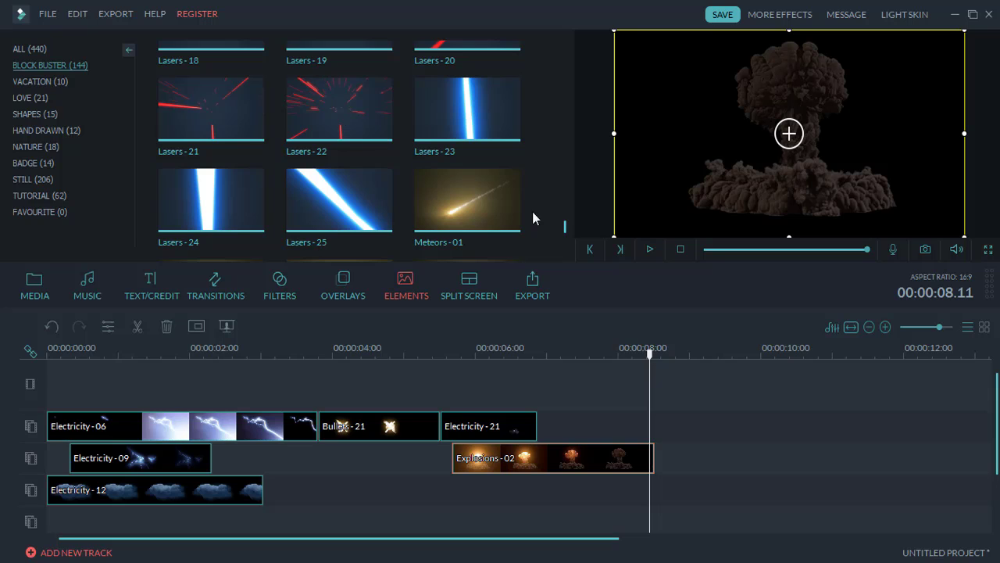
{"action": "left_click_drag", "start_coordinate": [564, 225], "coordinate": [567, 244]}
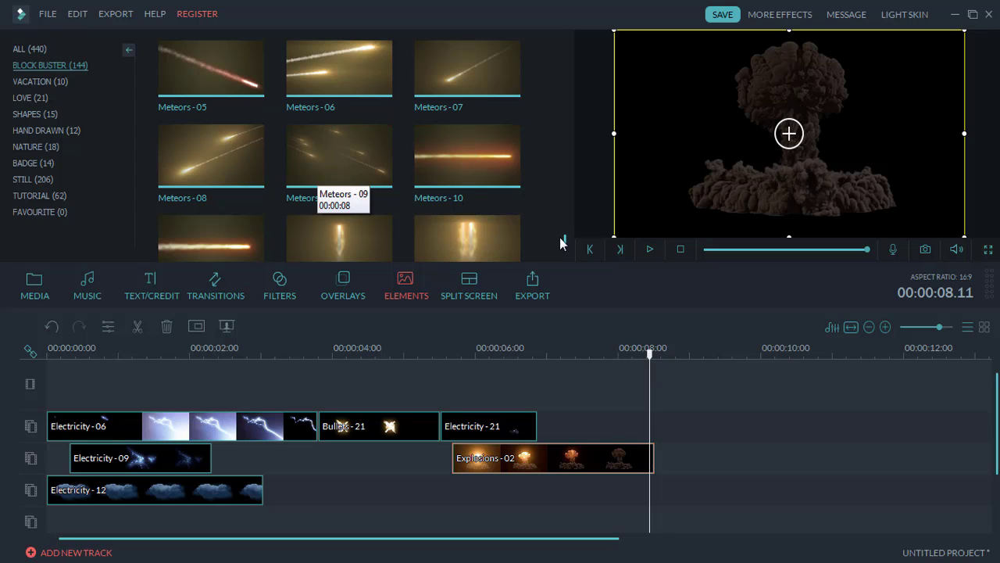
{"action": "left_click_drag", "start_coordinate": [564, 239], "coordinate": [565, 243]}
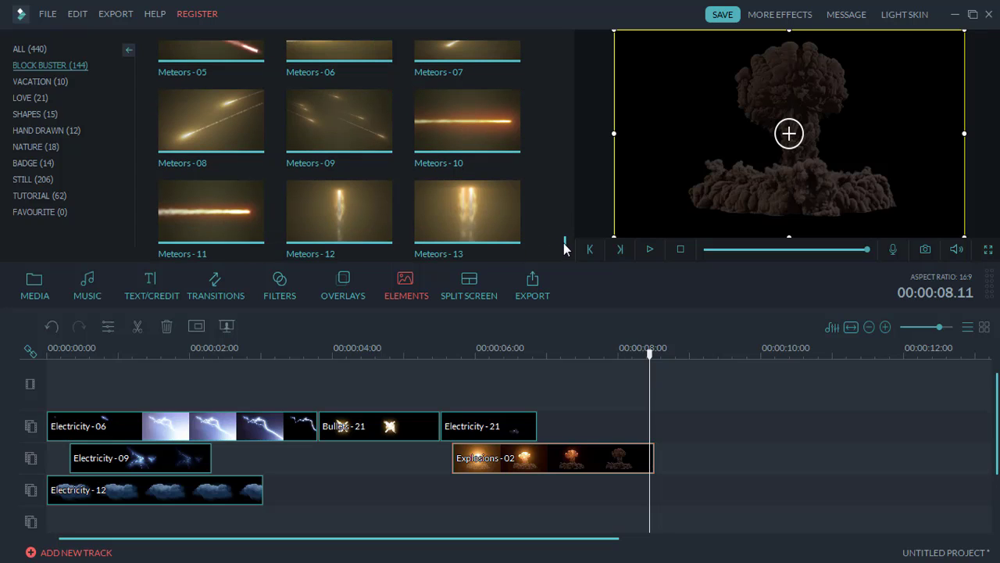
Step: Add Meteors - 12 at 00:00:08.13 and place it on the second overlay track, right behind Explosions - 02
{"action": "mouse_move", "coordinate": [445, 209]}
{"action": "left_click", "coordinate": [653, 362]}
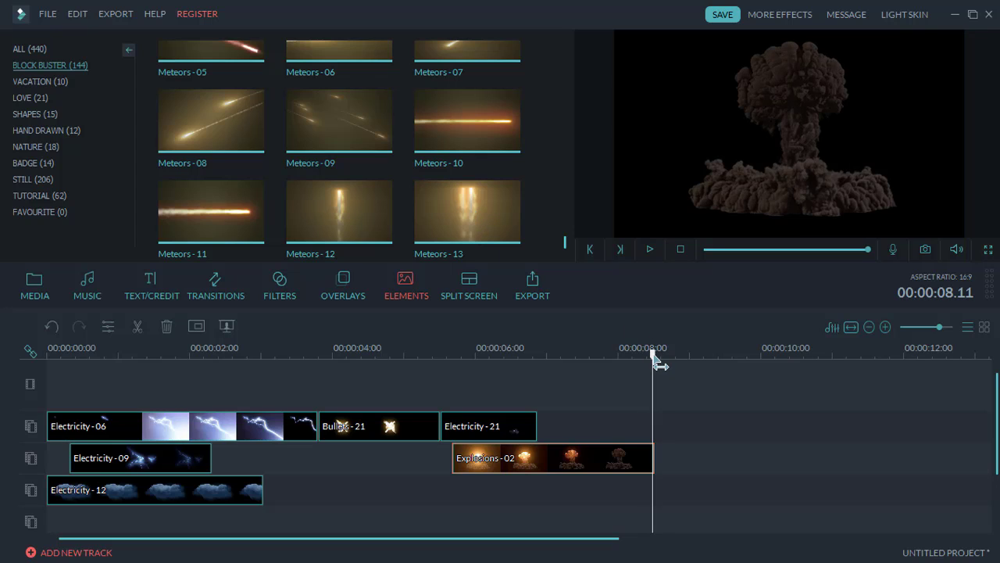
{"action": "left_click_drag", "start_coordinate": [660, 365], "coordinate": [674, 359]}
{"action": "mouse_move", "coordinate": [467, 219]}
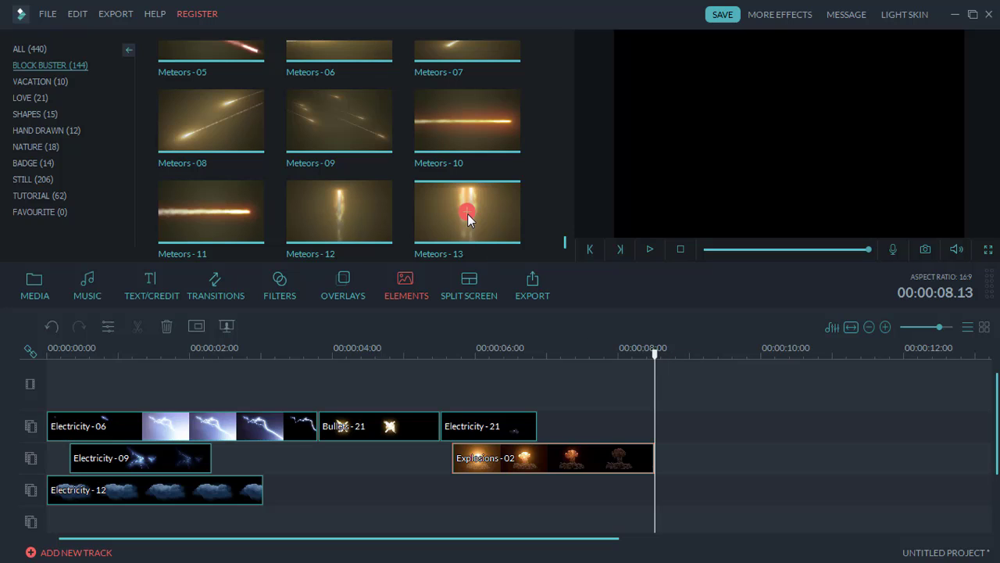
{"action": "mouse_move", "coordinate": [336, 212]}
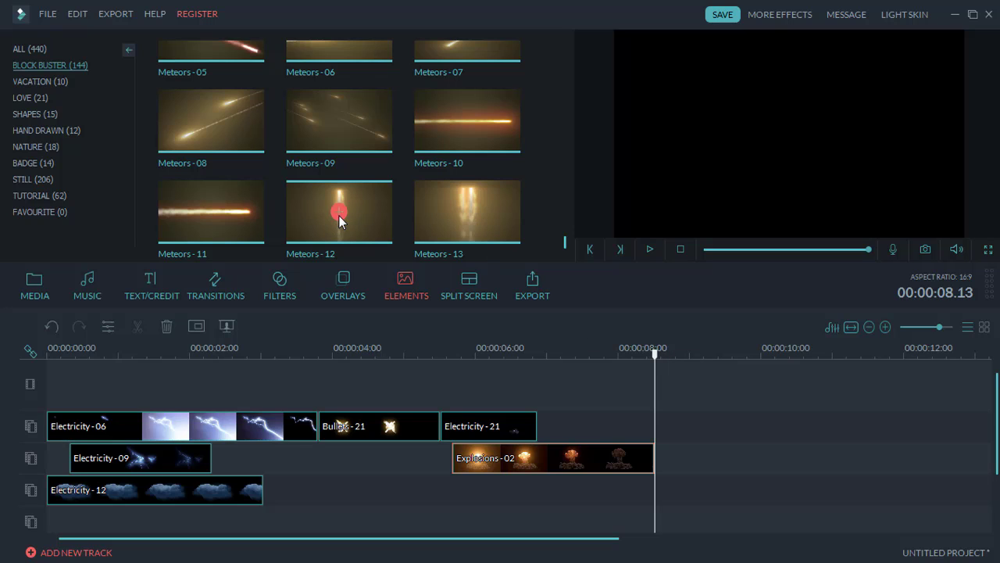
{"action": "left_click", "coordinate": [338, 215]}
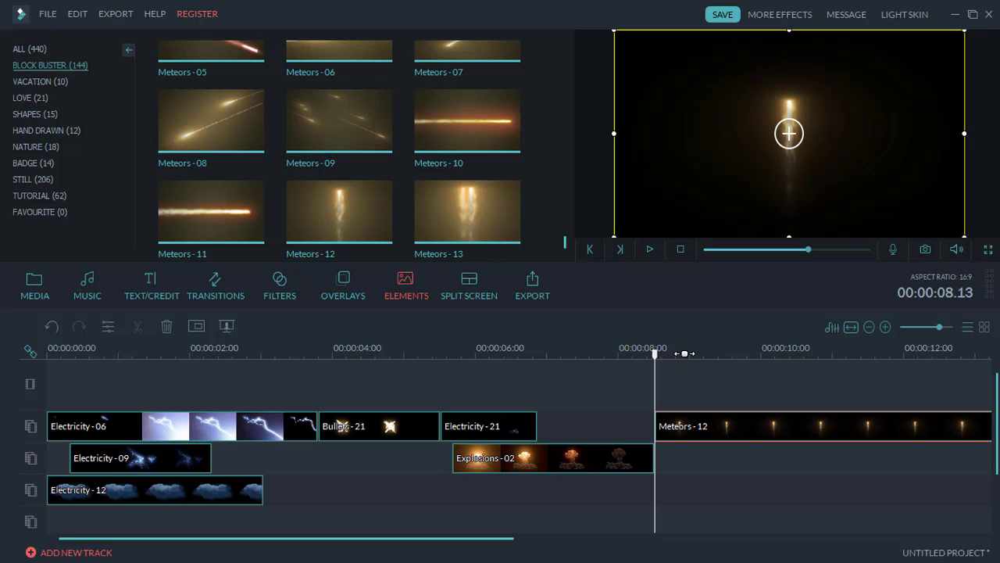
{"action": "left_click_drag", "start_coordinate": [747, 436], "coordinate": [742, 458]}
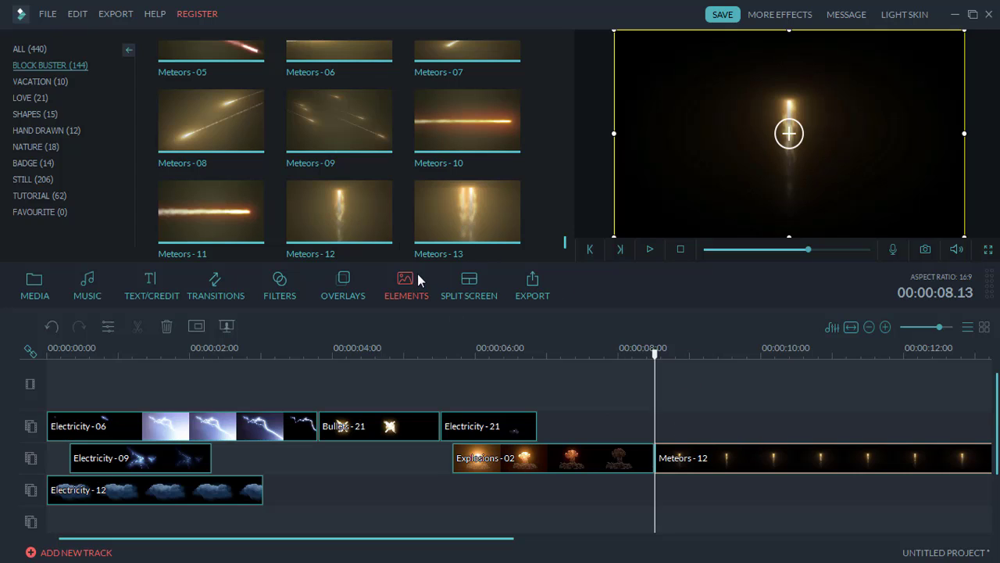
Step: Add a second Meteors - 12 at 00:00:08.13 on the first overlay track, shrink it and position it in the right half of the frame
{"action": "left_click", "coordinate": [733, 411]}
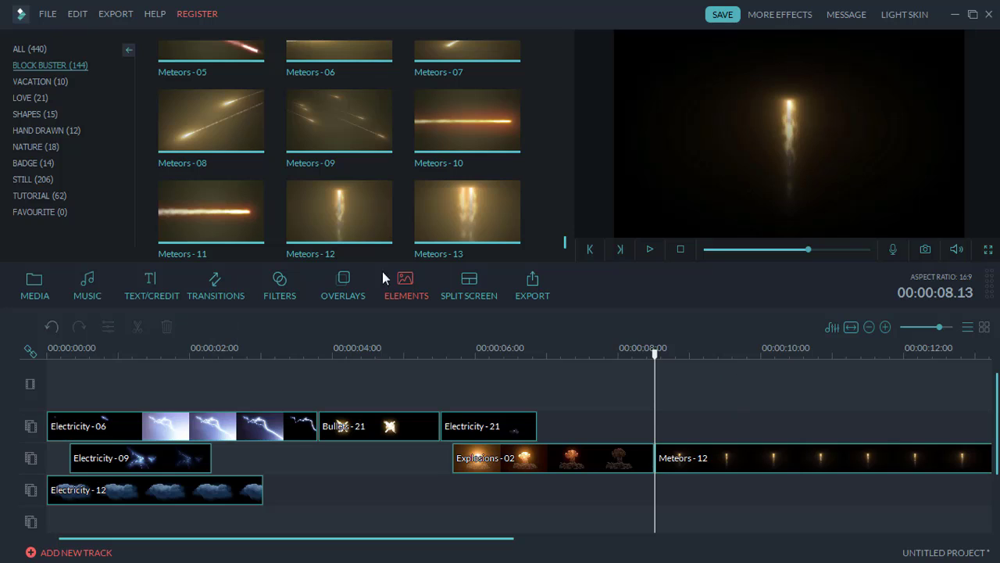
{"action": "left_click", "coordinate": [338, 212]}
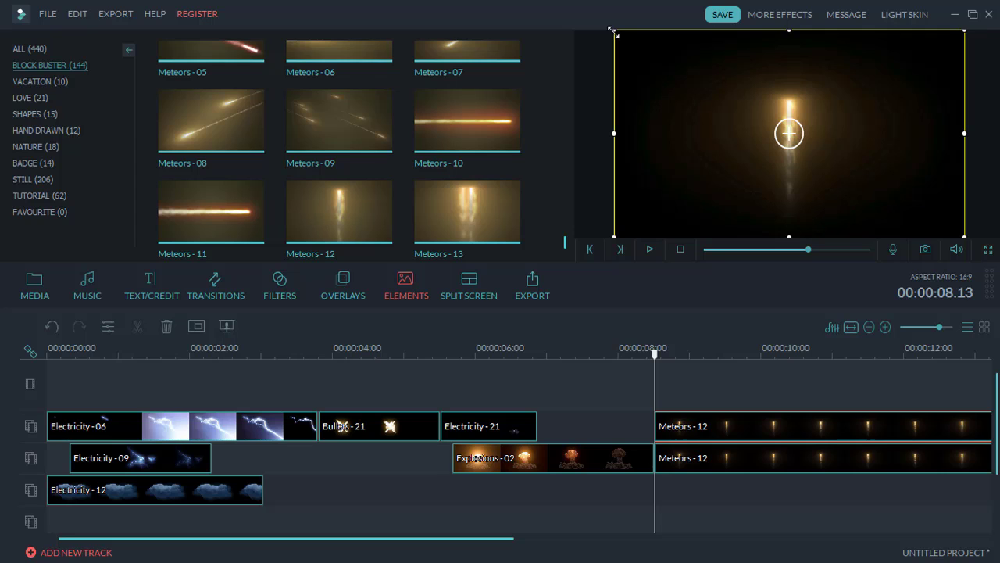
{"action": "left_click_drag", "start_coordinate": [614, 31], "coordinate": [759, 114]}
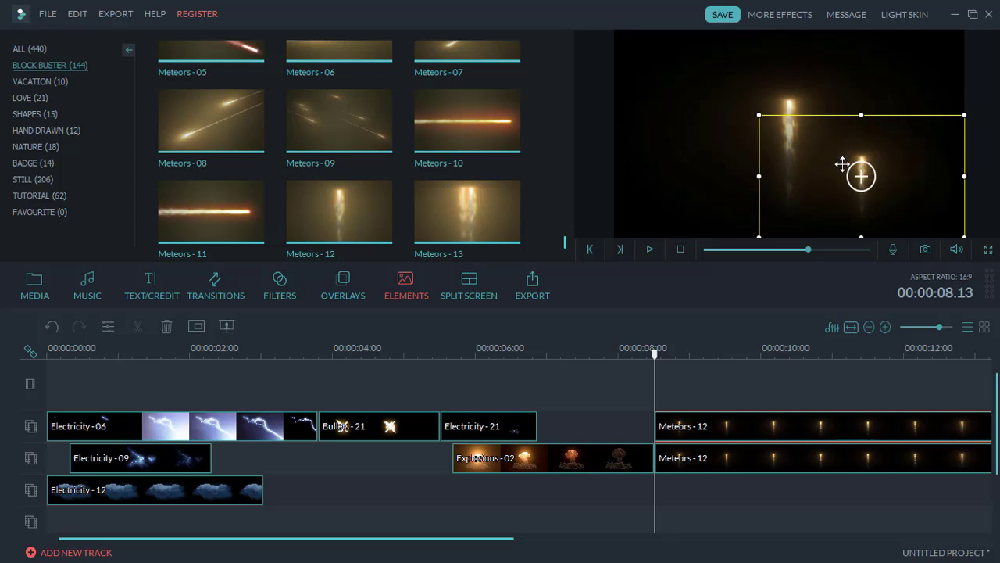
{"action": "left_click_drag", "start_coordinate": [861, 175], "coordinate": [861, 117]}
Step: Shrink the Meteors - 12 on the second overlay track, align it left of the other meteor and preview both together
{"action": "left_click", "coordinate": [776, 459]}
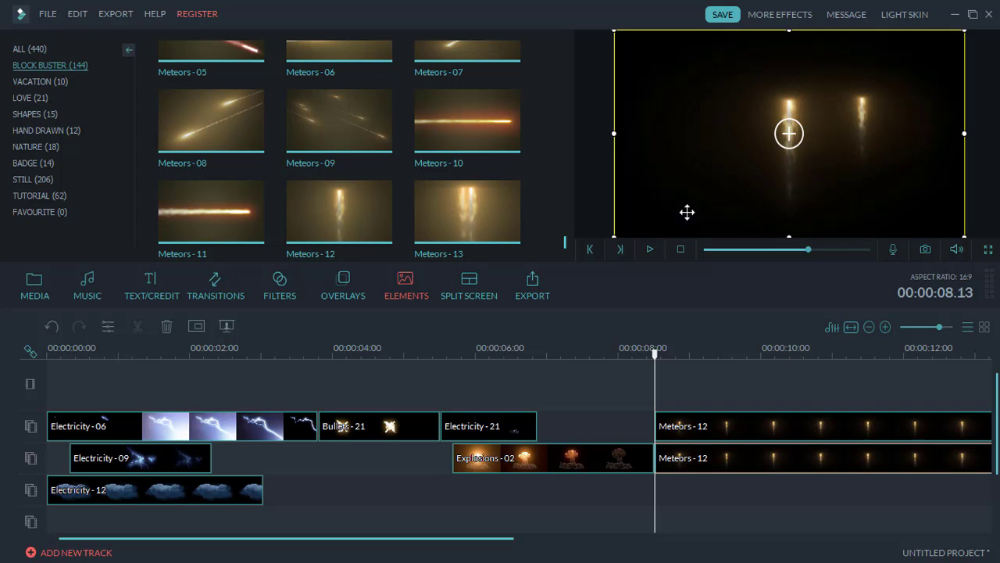
{"action": "left_click_drag", "start_coordinate": [615, 32], "coordinate": [771, 132]}
{"action": "left_click_drag", "start_coordinate": [862, 175], "coordinate": [770, 117]}
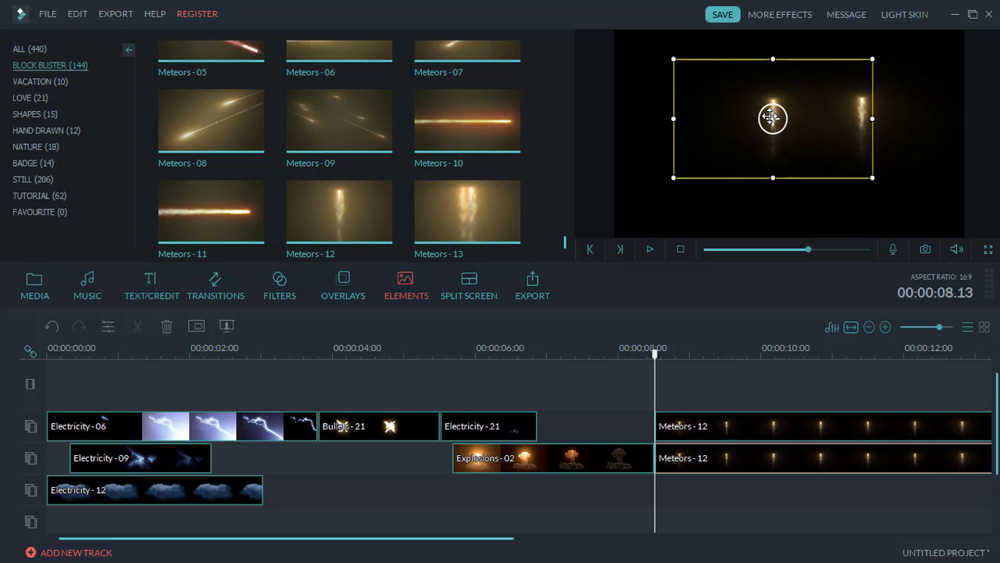
{"action": "left_click", "coordinate": [648, 250]}
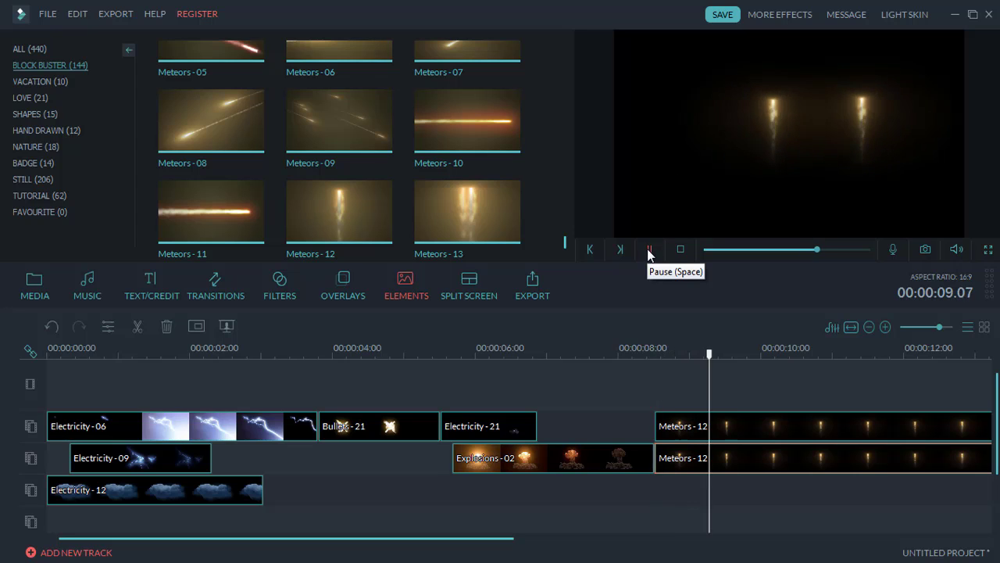
{"action": "left_click", "coordinate": [649, 249]}
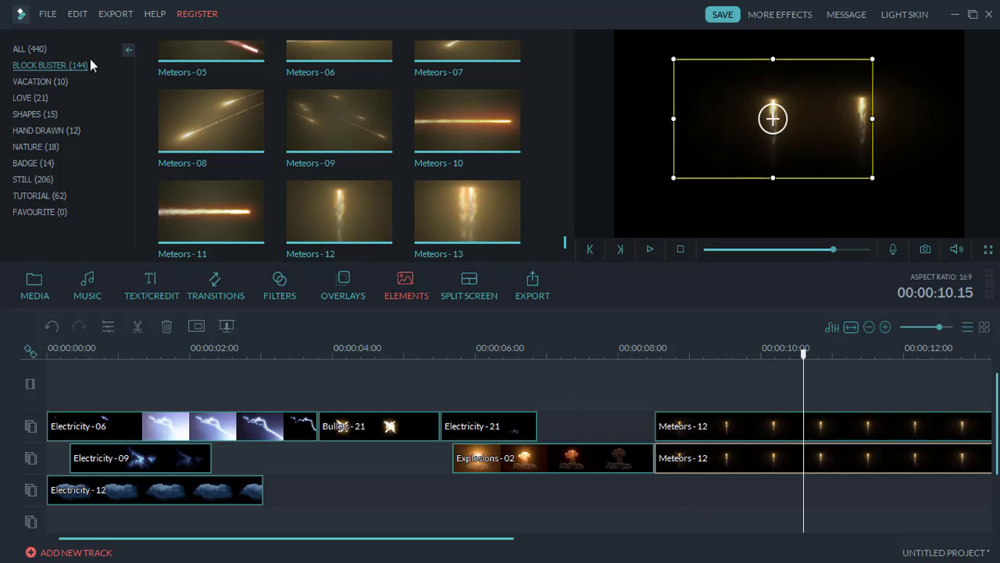
Step: Look through the element categories from Vacation to Favourite and return to Block Buster
{"action": "left_click", "coordinate": [42, 83]}
{"action": "left_click", "coordinate": [34, 102]}
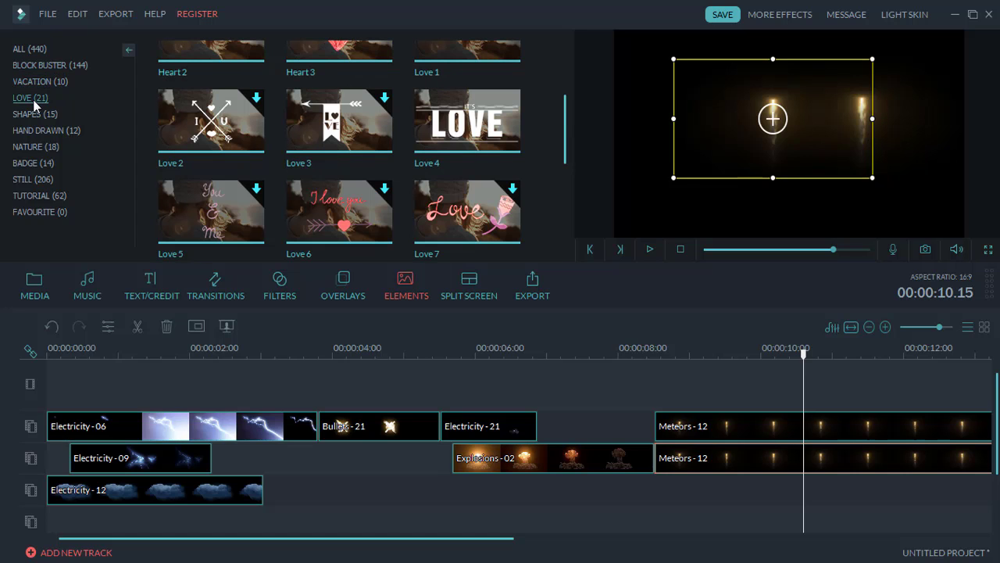
{"action": "left_click", "coordinate": [29, 120]}
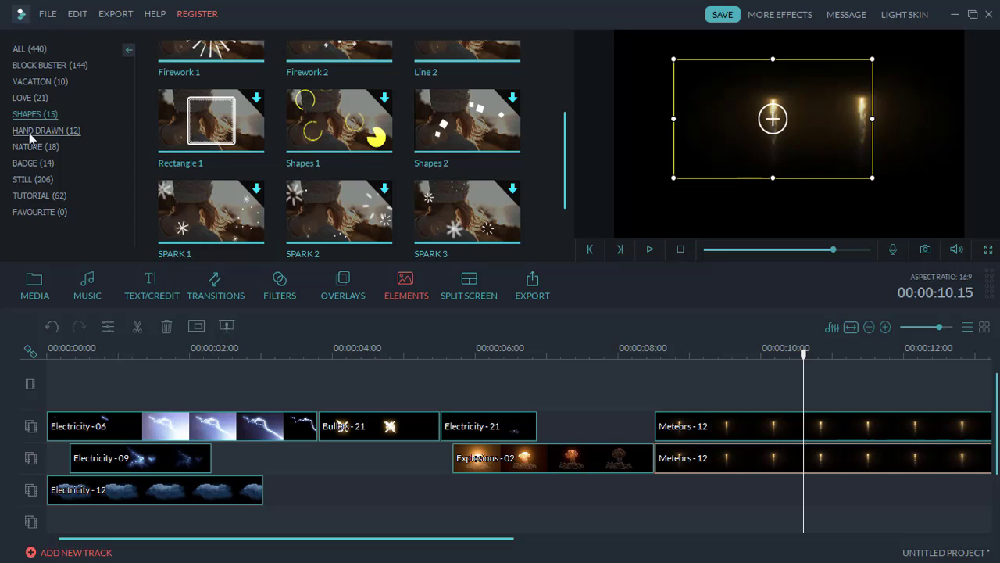
{"action": "left_click", "coordinate": [29, 133]}
{"action": "left_click", "coordinate": [29, 146]}
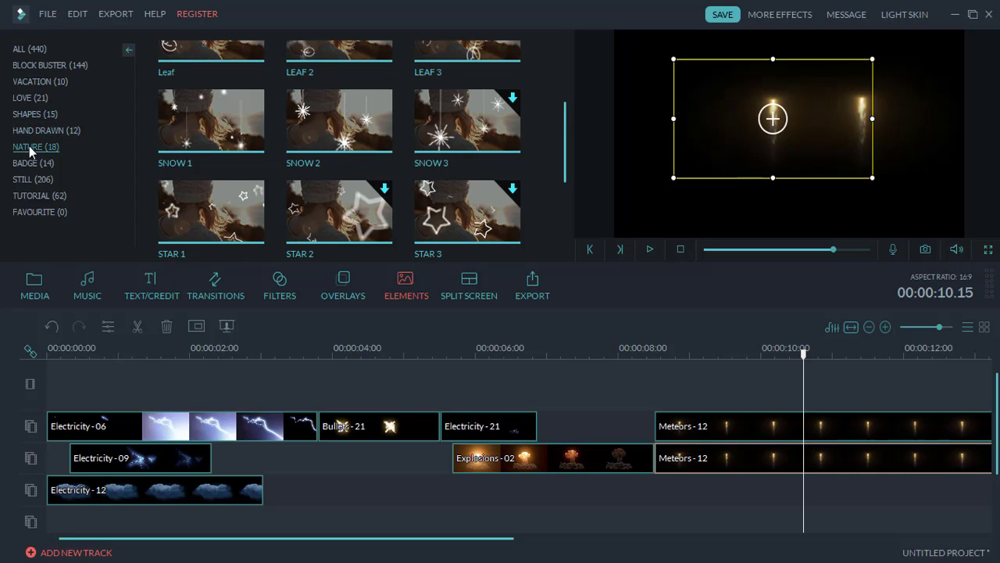
{"action": "left_click", "coordinate": [27, 166]}
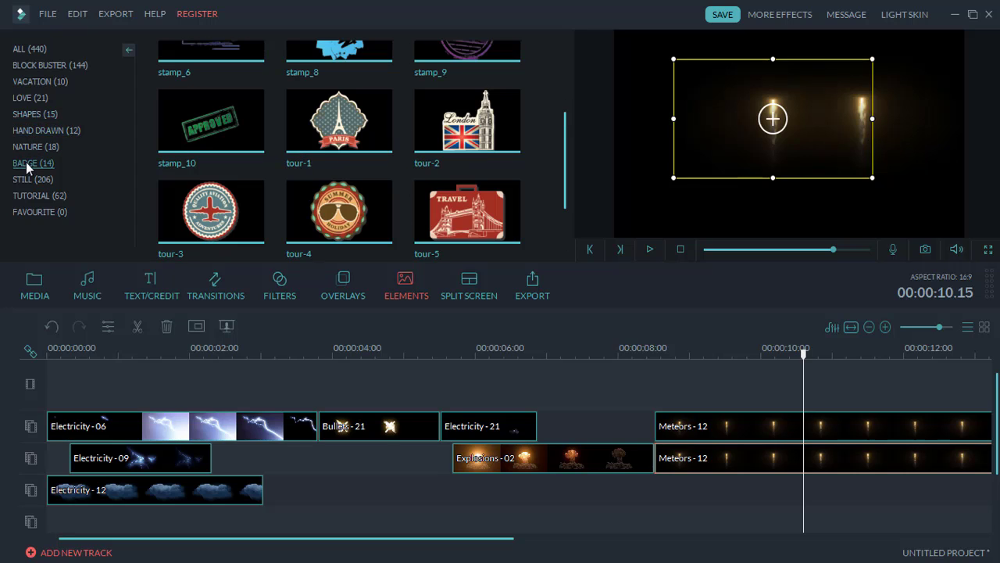
{"action": "left_click", "coordinate": [28, 181]}
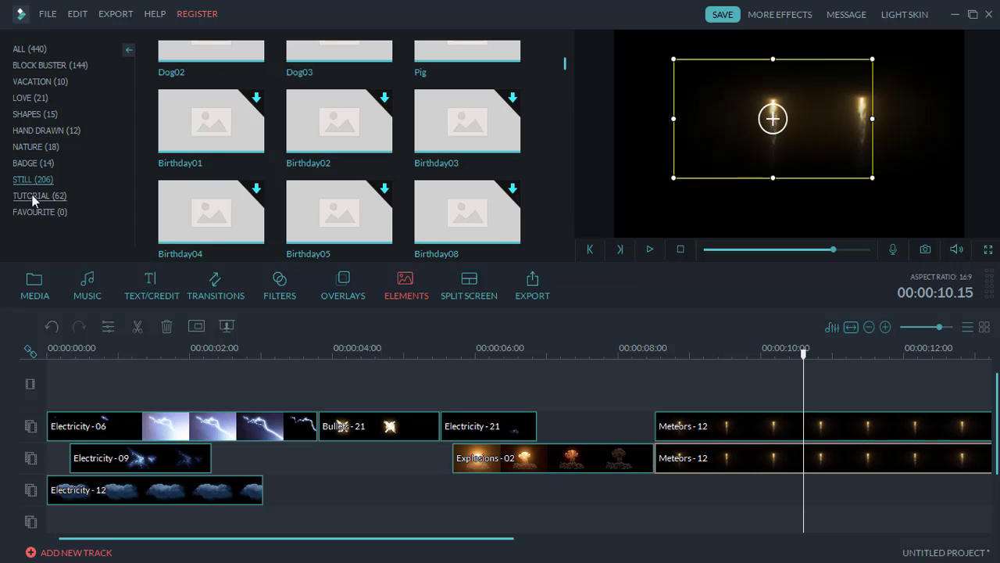
{"action": "left_click", "coordinate": [32, 196]}
{"action": "left_click", "coordinate": [33, 213]}
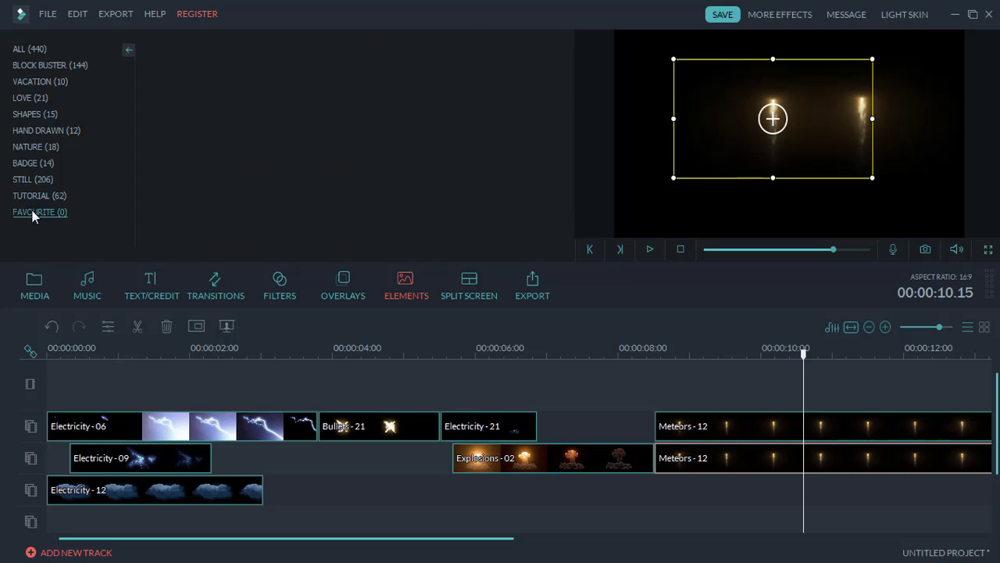
{"action": "left_click", "coordinate": [25, 67]}
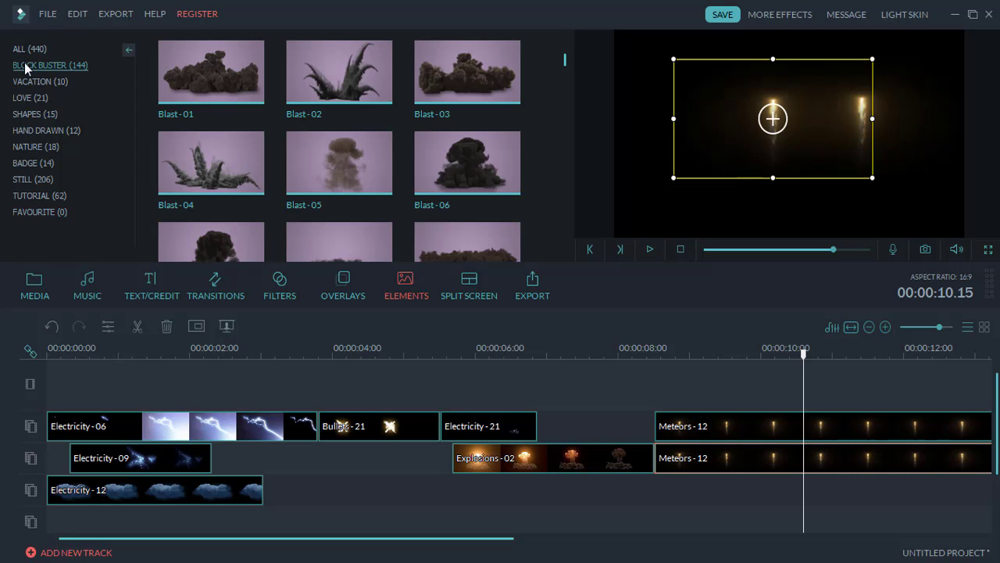
Step: Add the 4 Screen B split-screen layout at the start of the video track
{"action": "left_click", "coordinate": [473, 291]}
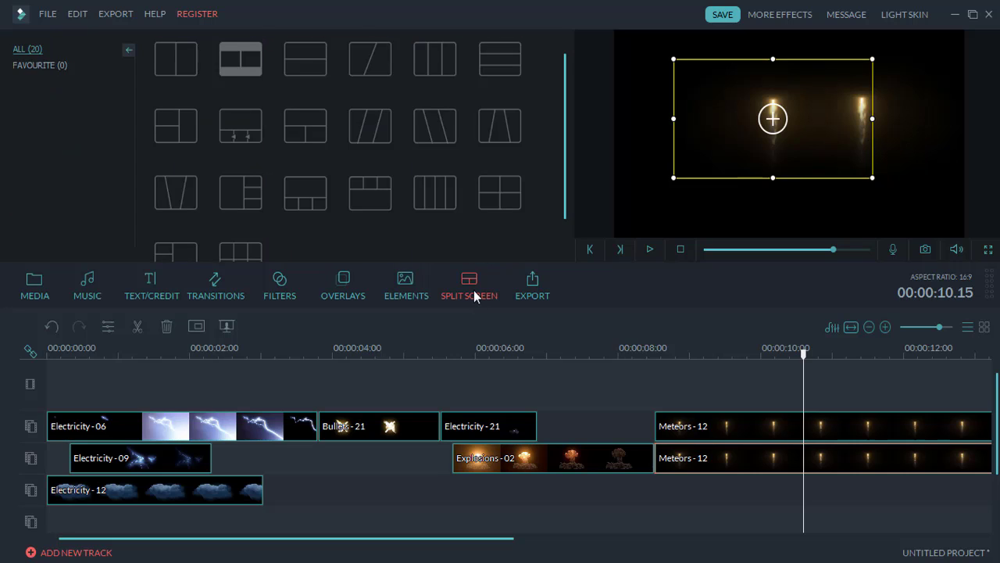
{"action": "scroll", "coordinate": [434, 198], "scroll_direction": "down", "scroll_amount": 1}
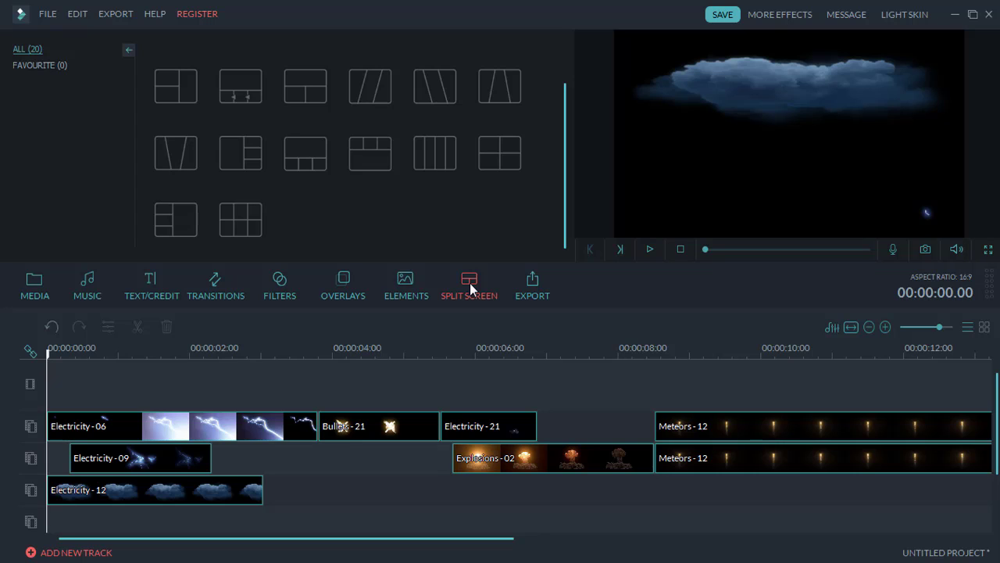
{"action": "mouse_move", "coordinate": [377, 157]}
{"action": "mouse_move", "coordinate": [335, 185]}
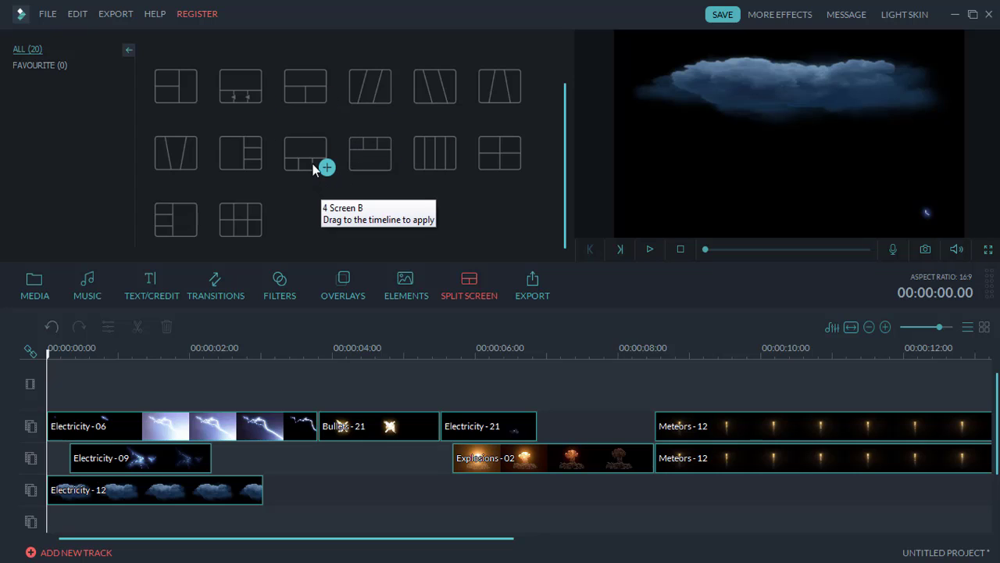
{"action": "left_click", "coordinate": [327, 167]}
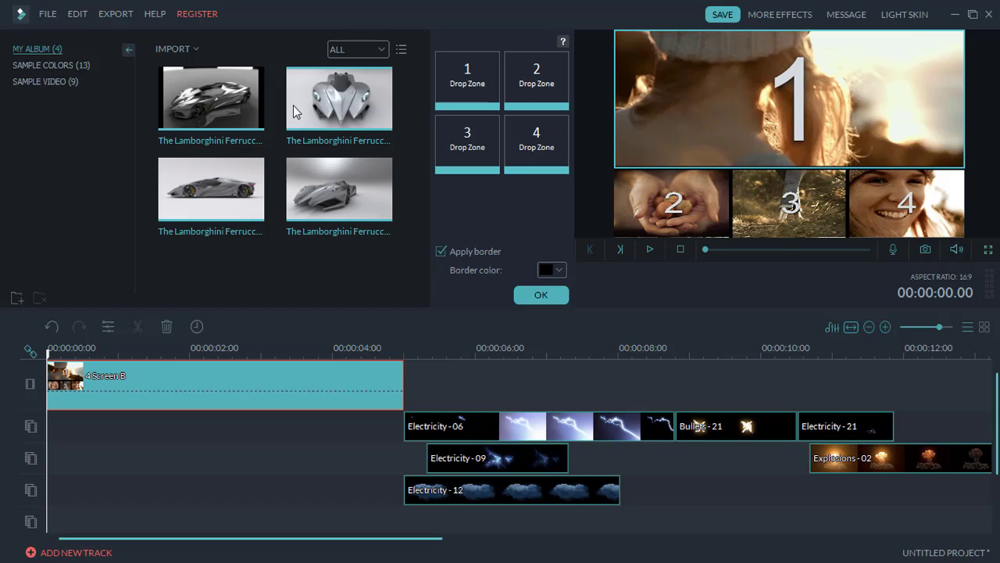
Step: Fill drop zones 1 to 4 of the split screen with the four Lamborghini images, in album order
{"action": "left_click_drag", "start_coordinate": [201, 101], "coordinate": [461, 76]}
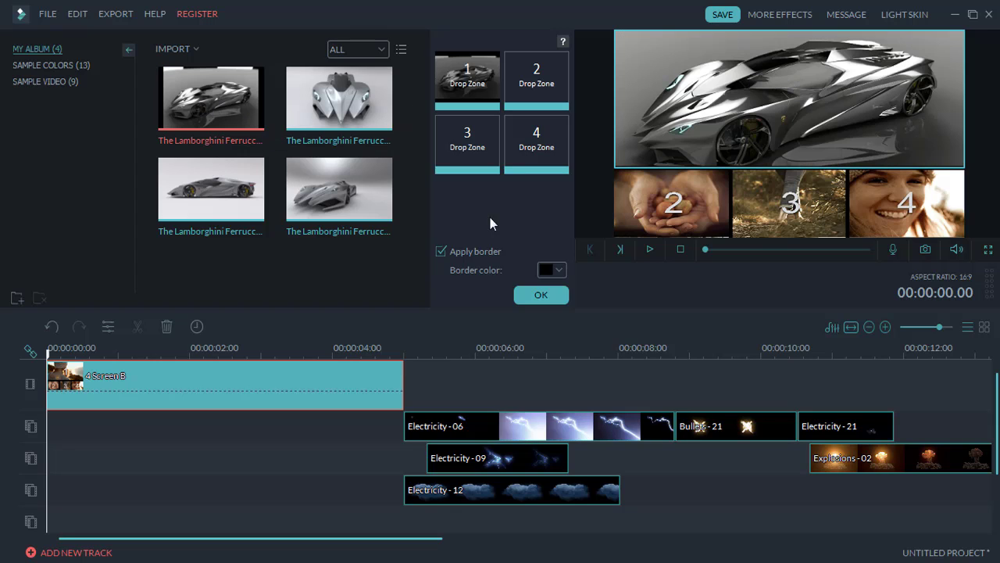
{"action": "left_click_drag", "start_coordinate": [324, 101], "coordinate": [461, 160]}
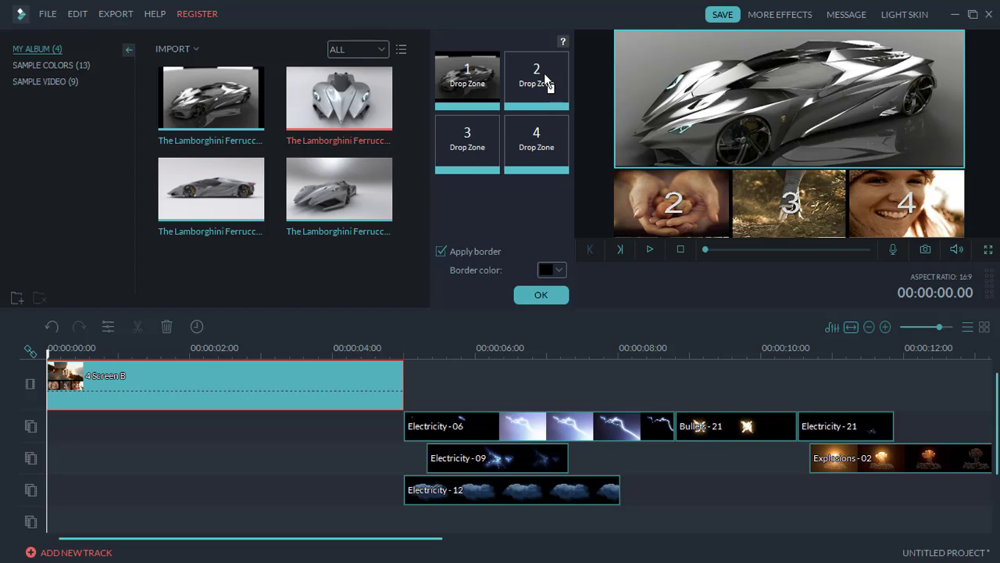
{"action": "left_click_drag", "start_coordinate": [547, 82], "coordinate": [547, 83]}
{"action": "left_click_drag", "start_coordinate": [227, 192], "coordinate": [465, 153]}
{"action": "left_click_drag", "start_coordinate": [319, 199], "coordinate": [535, 150]}
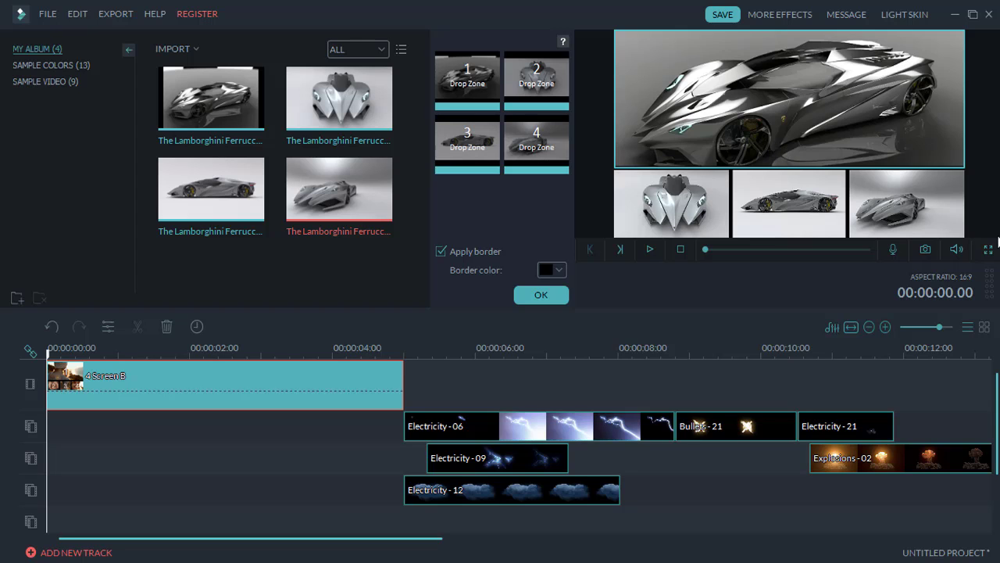
Step: Check the split screen with the car images in full screen and accept the layout
{"action": "left_click", "coordinate": [988, 250]}
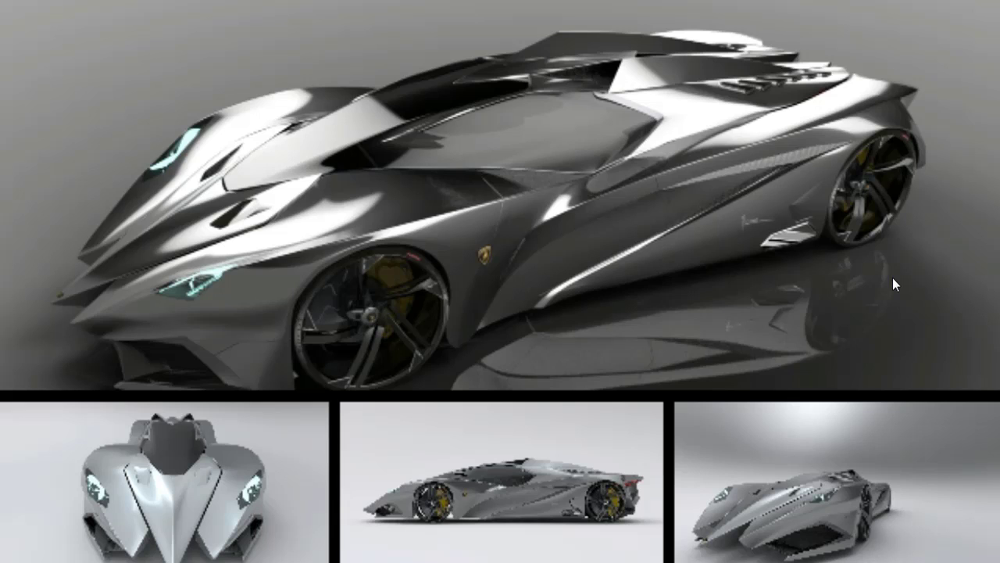
{"action": "key", "text": "Escape"}
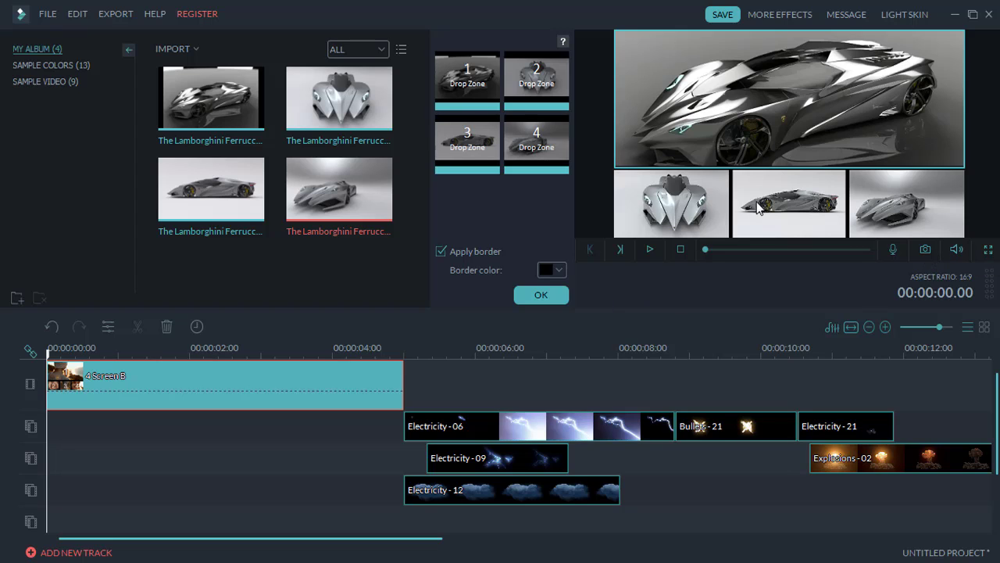
{"action": "left_click", "coordinate": [988, 249]}
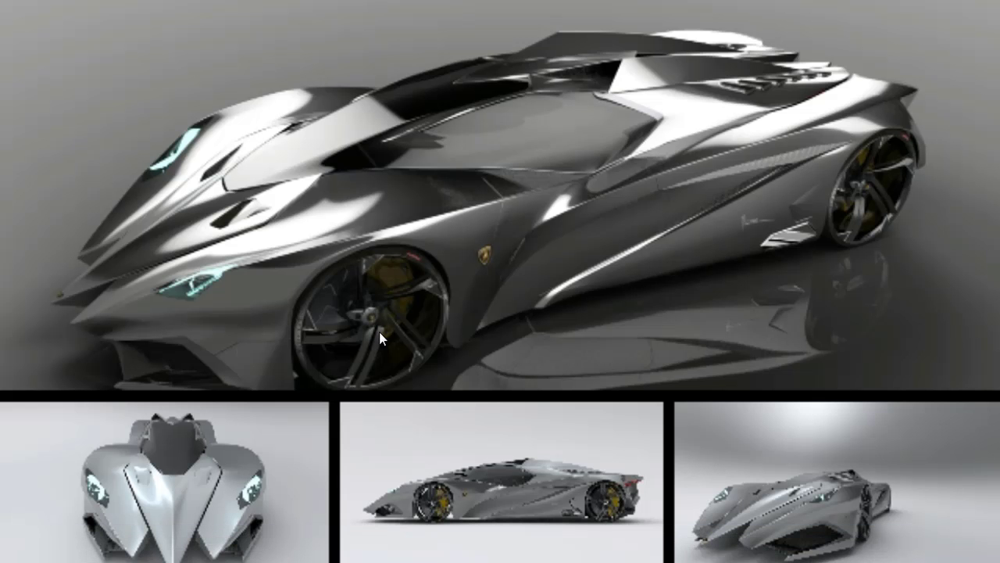
{"action": "key", "text": "Escape"}
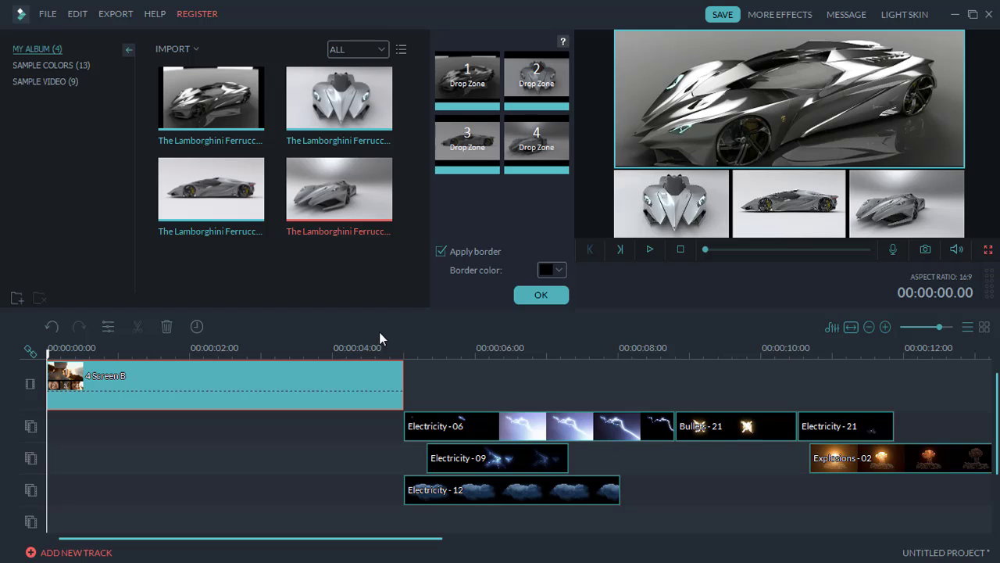
{"action": "left_click", "coordinate": [561, 294]}
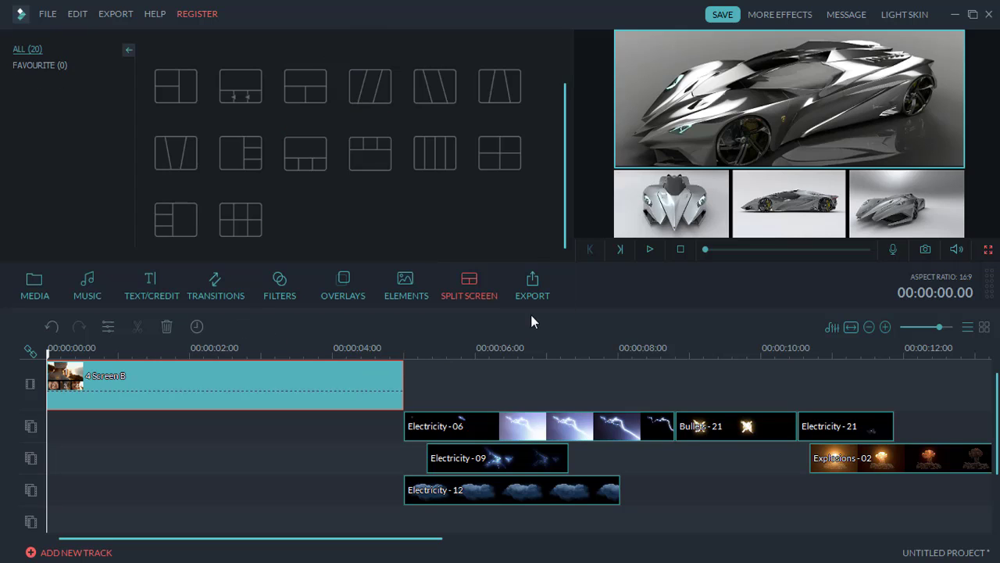
Step: Return to the element library, look at the All category and show the Block Buster elements
{"action": "left_click", "coordinate": [418, 301]}
{"action": "mouse_move", "coordinate": [437, 180]}
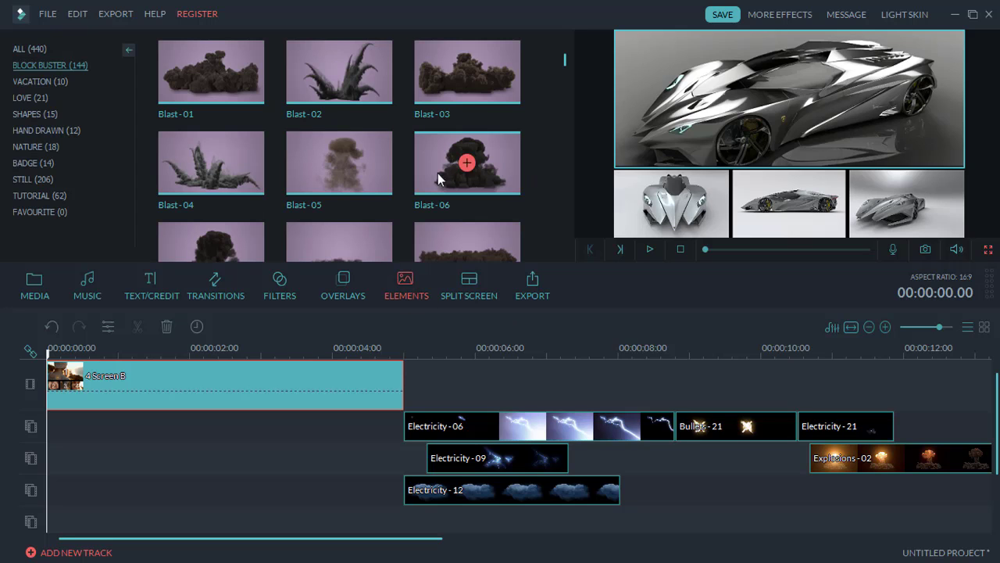
{"action": "left_click", "coordinate": [30, 49]}
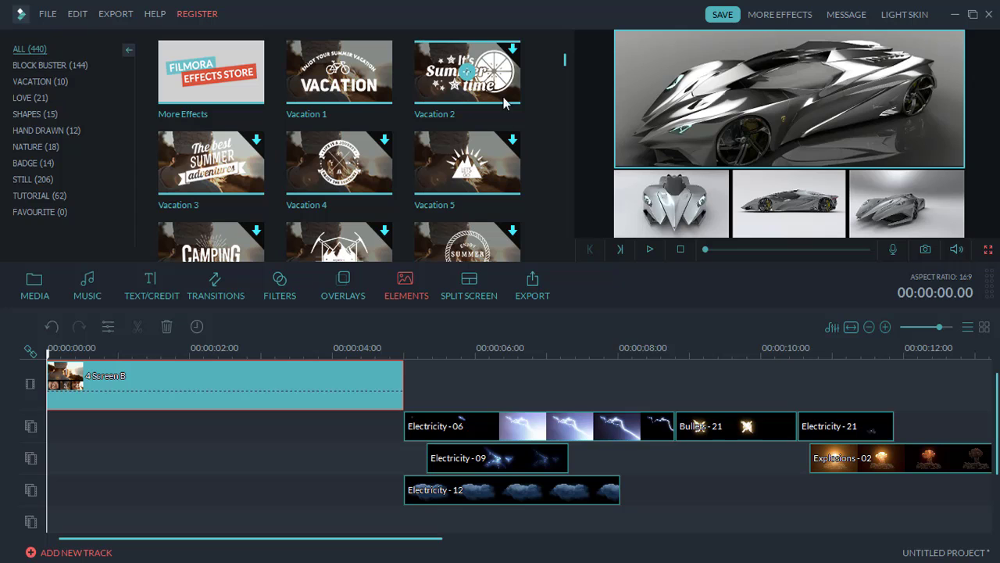
{"action": "left_click_drag", "start_coordinate": [568, 63], "coordinate": [576, 28]}
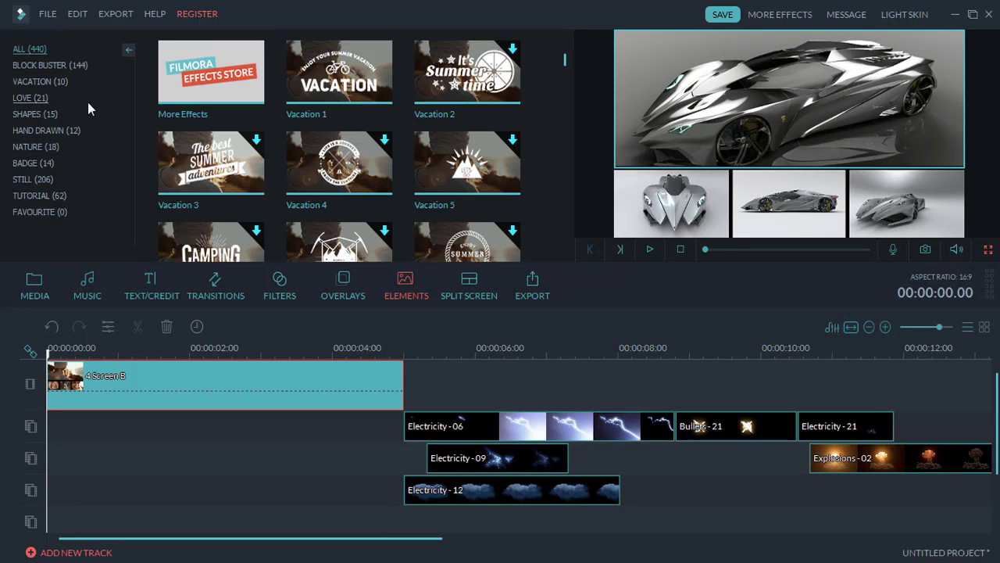
{"action": "left_click", "coordinate": [58, 66]}
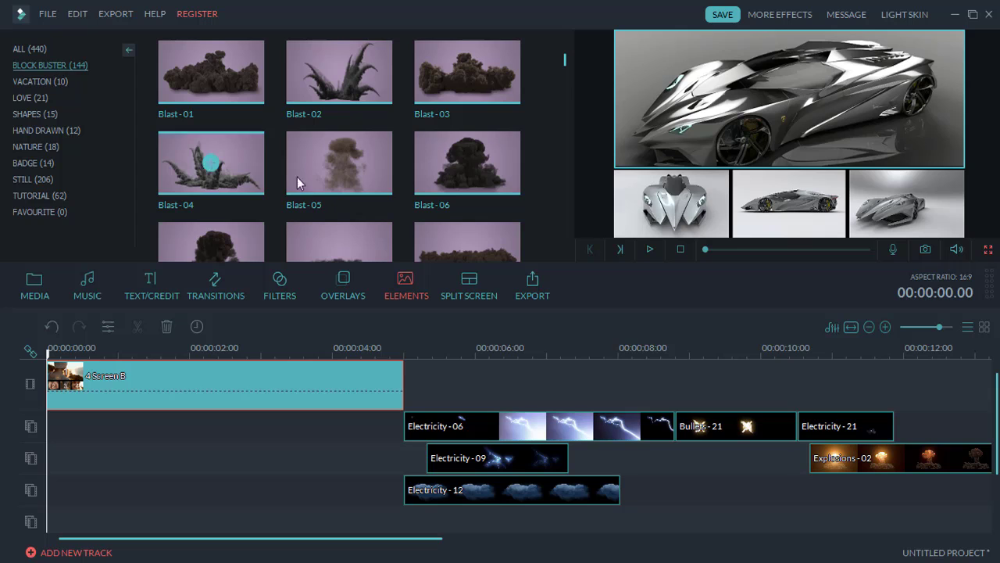
Step: Look further through the Block Buster elements and show the overlay library
{"action": "scroll", "coordinate": [565, 70], "scroll_direction": "down", "scroll_amount": 3}
{"action": "left_click_drag", "start_coordinate": [564, 71], "coordinate": [564, 45]}
{"action": "left_click", "coordinate": [349, 294]}
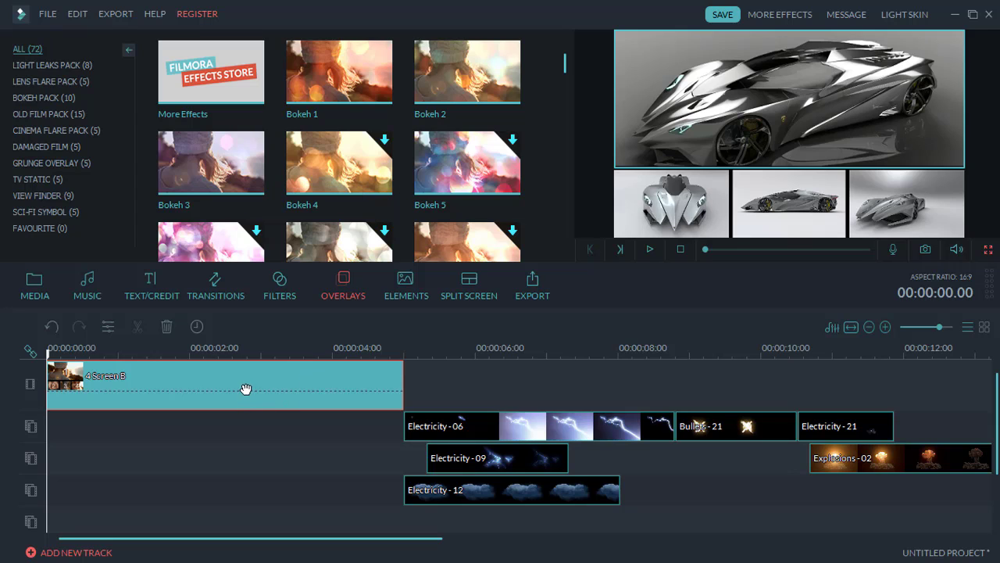
{"action": "key", "text": "Delete"}
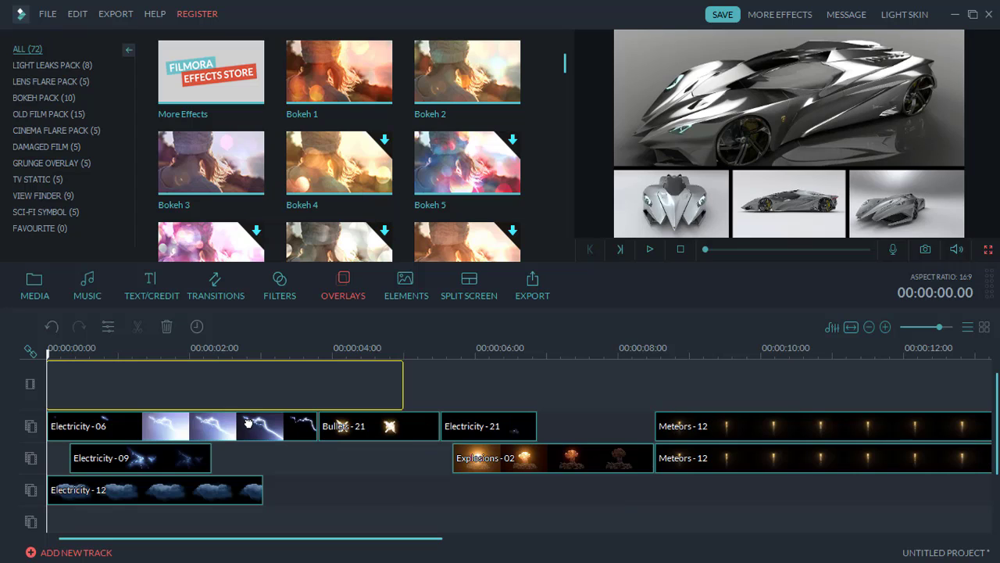
{"action": "left_click_drag", "start_coordinate": [255, 406], "coordinate": [255, 395]}
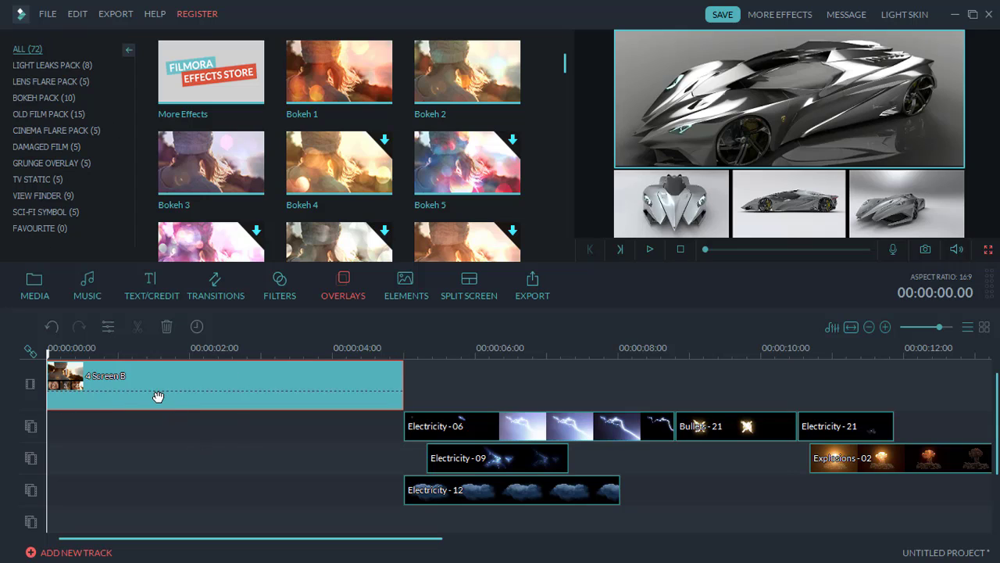
{"action": "left_click", "coordinate": [187, 469]}
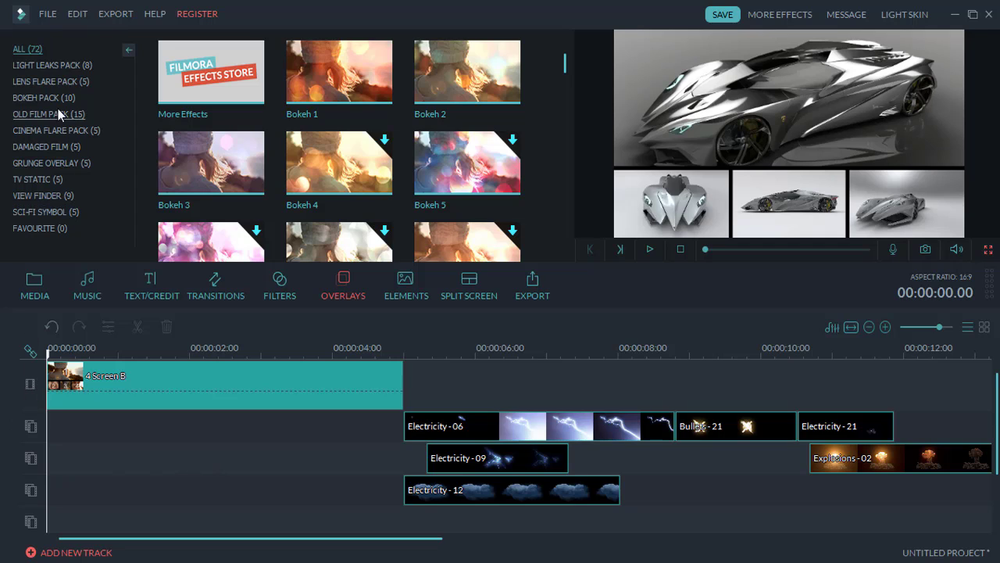
Step: Look at the Light Leaks, Lens Flare, Bokeh, Old Film and Sci-Fi Symbol overlay categories one after another
{"action": "left_click", "coordinate": [52, 65]}
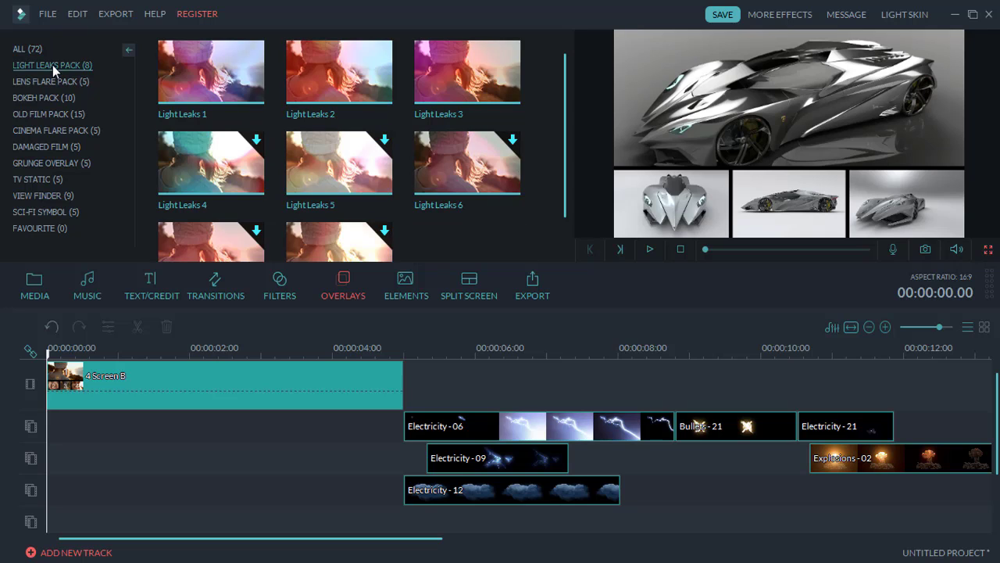
{"action": "left_click", "coordinate": [37, 83]}
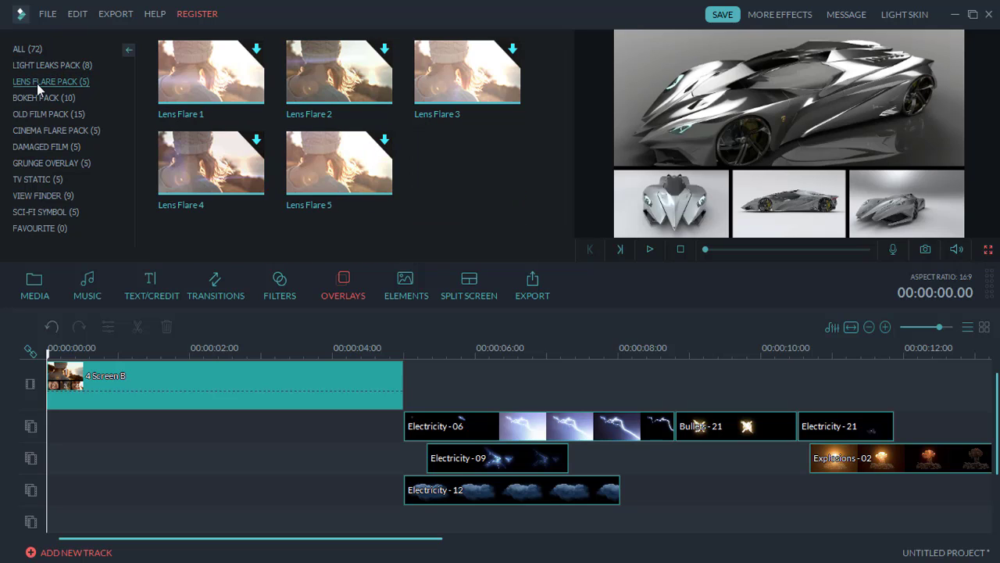
{"action": "left_click", "coordinate": [33, 99]}
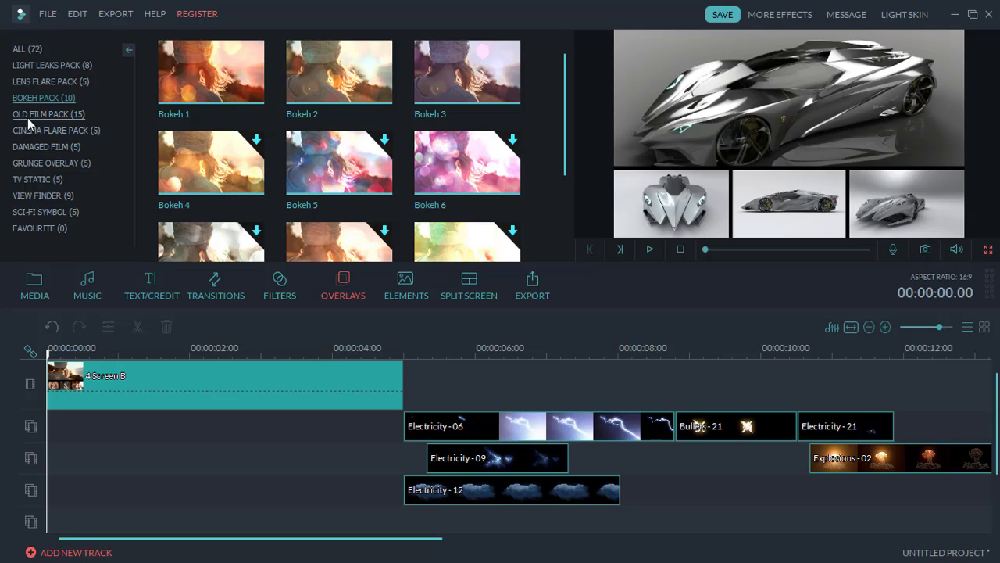
{"action": "left_click", "coordinate": [43, 114]}
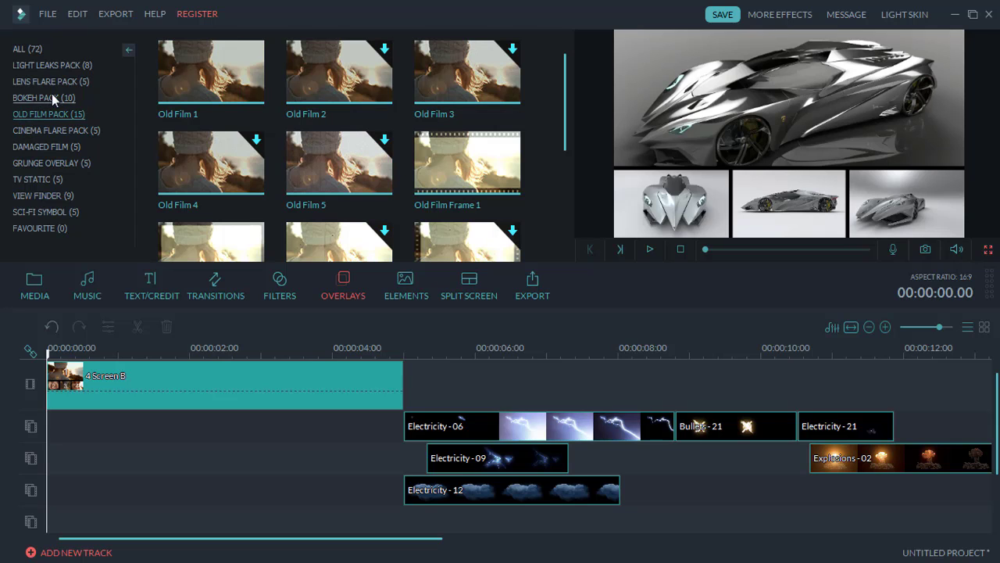
{"action": "left_click", "coordinate": [43, 212]}
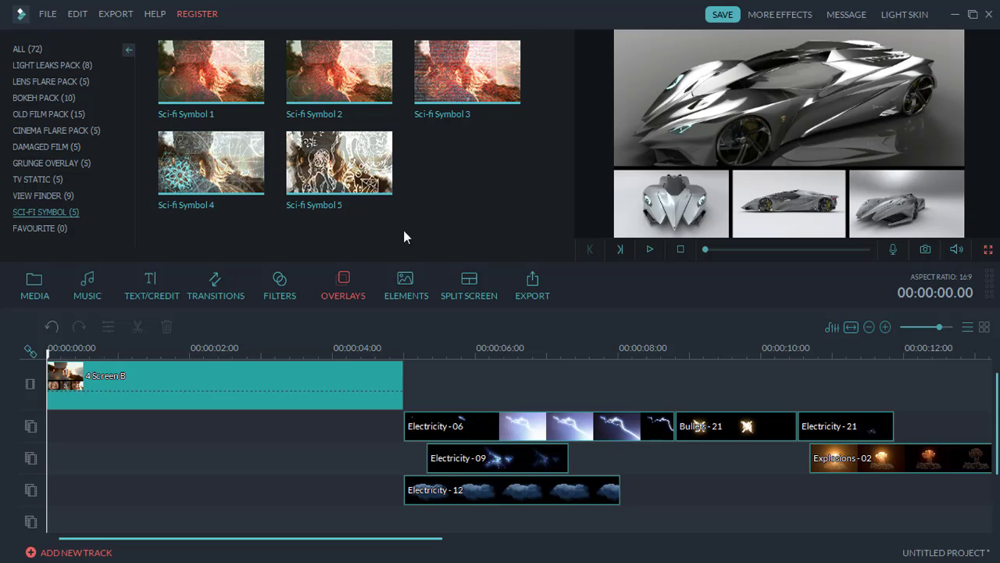
Step: Look through the complete filter library and show the complete transition library
{"action": "left_click", "coordinate": [279, 290]}
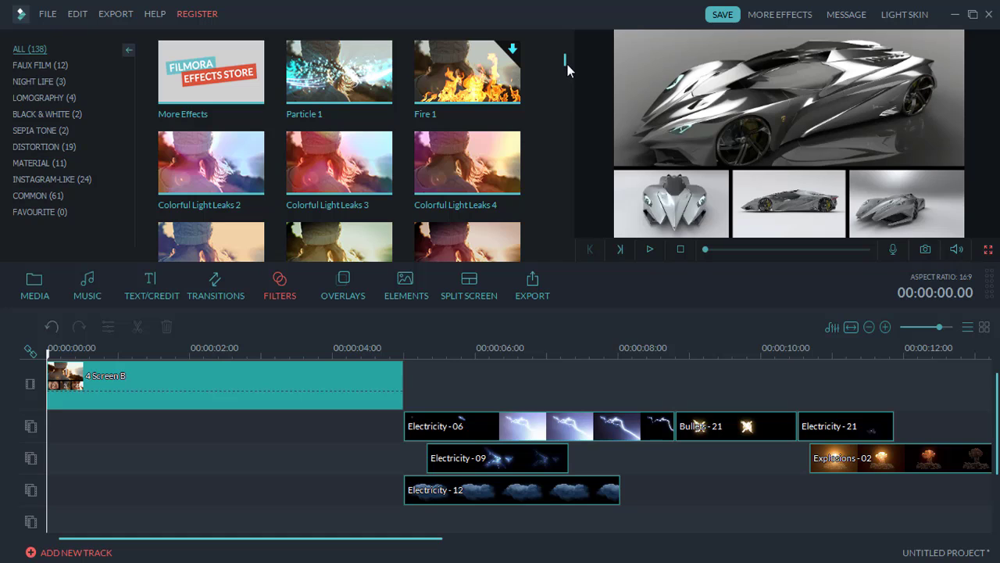
{"action": "left_click_drag", "start_coordinate": [567, 62], "coordinate": [564, 89]}
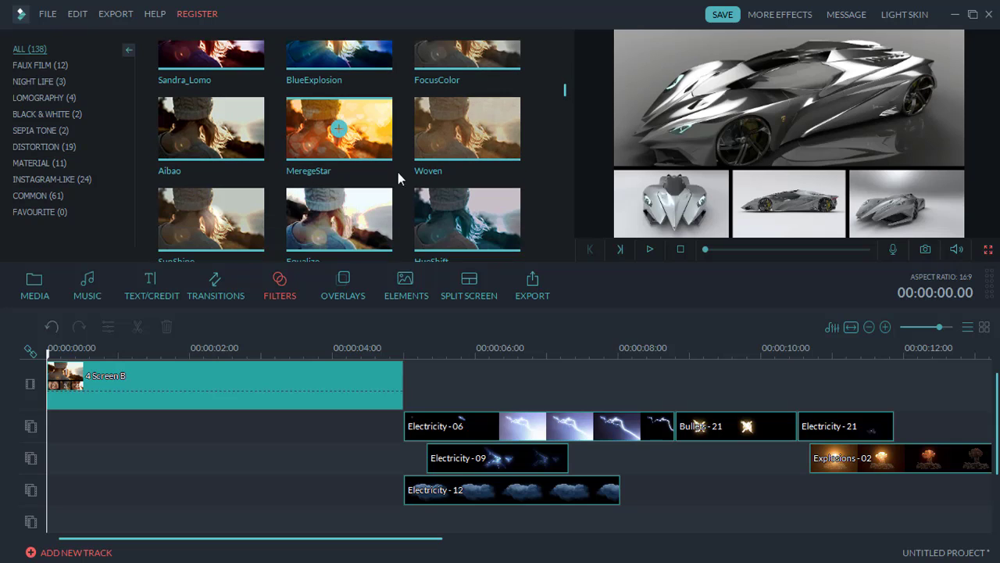
{"action": "left_click", "coordinate": [209, 299]}
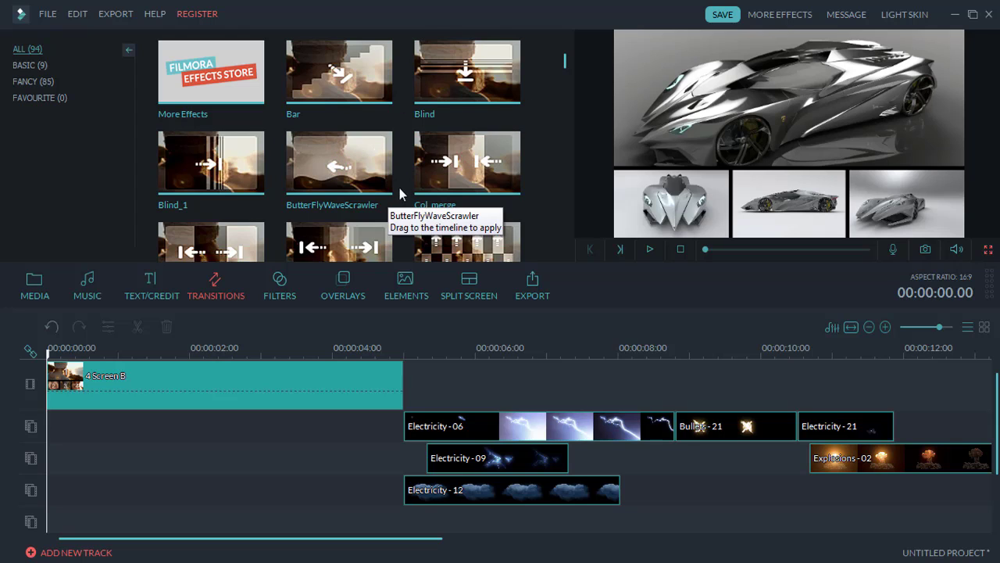
Step: Add the Modern 1 title from the text and credit library at the start of the timeline and preview it
{"action": "left_click", "coordinate": [153, 296]}
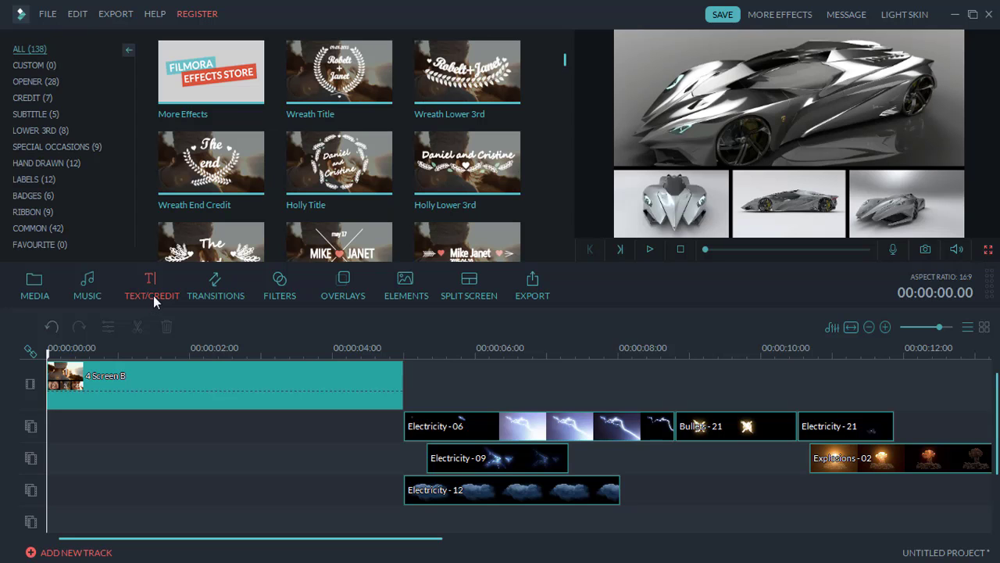
{"action": "left_click_drag", "start_coordinate": [565, 59], "coordinate": [558, 130]}
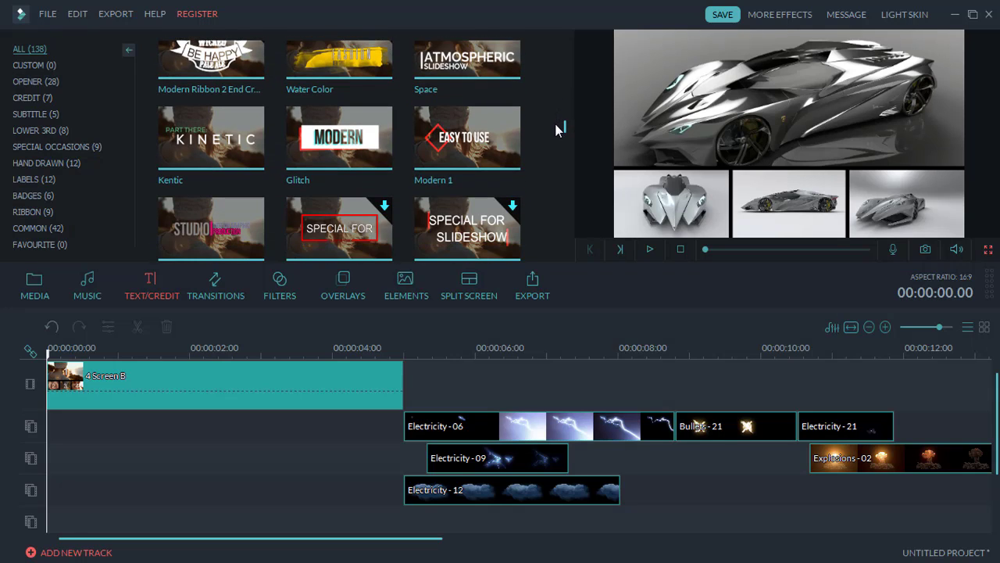
{"action": "left_click", "coordinate": [467, 139]}
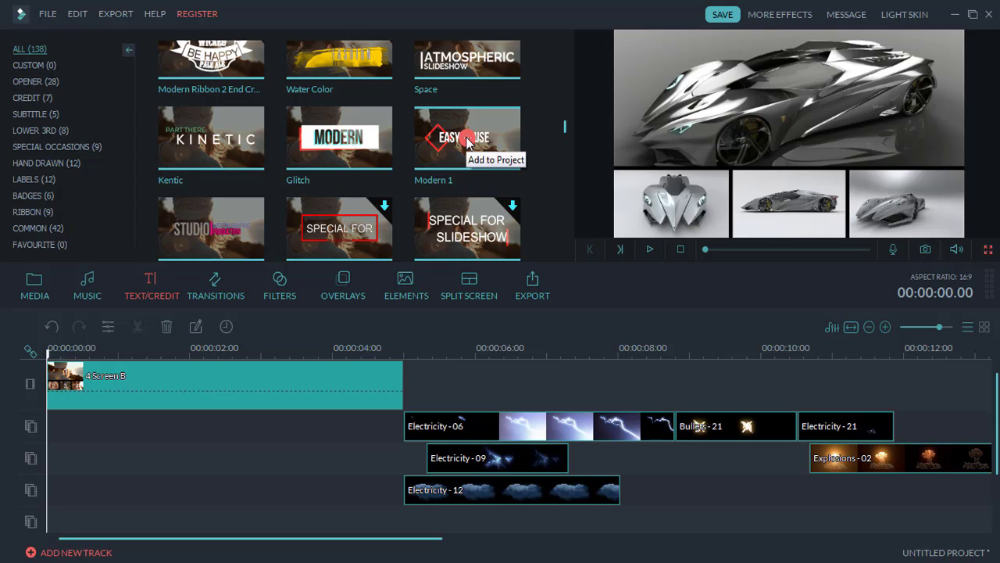
{"action": "scroll", "coordinate": [248, 449], "scroll_direction": "down", "scroll_amount": 2}
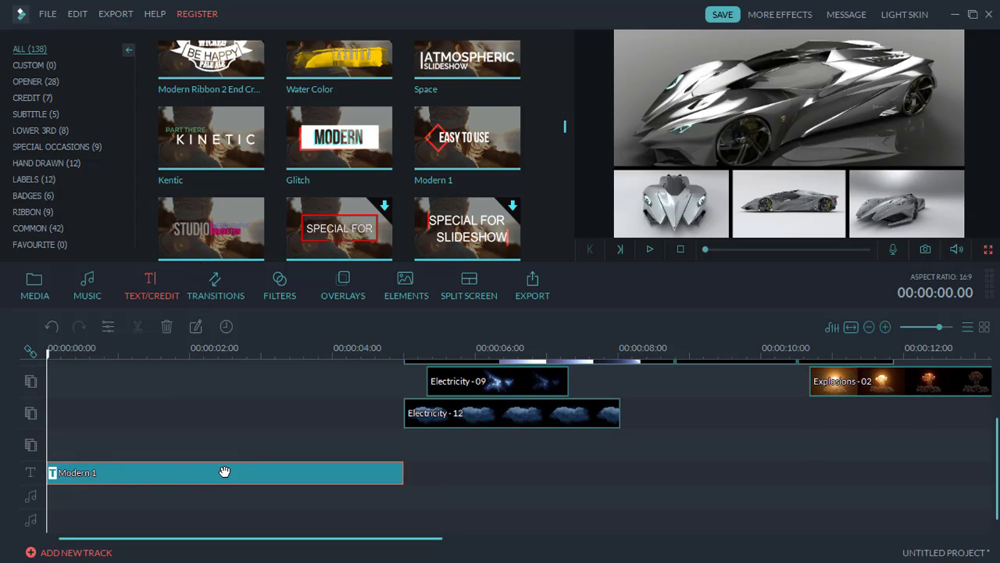
{"action": "left_click", "coordinate": [649, 250]}
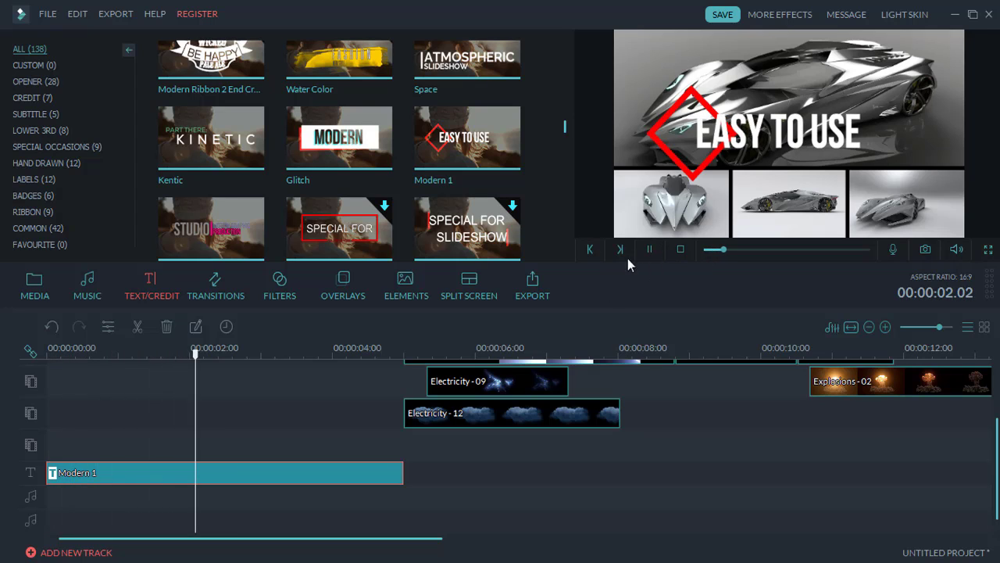
{"action": "left_click", "coordinate": [651, 249]}
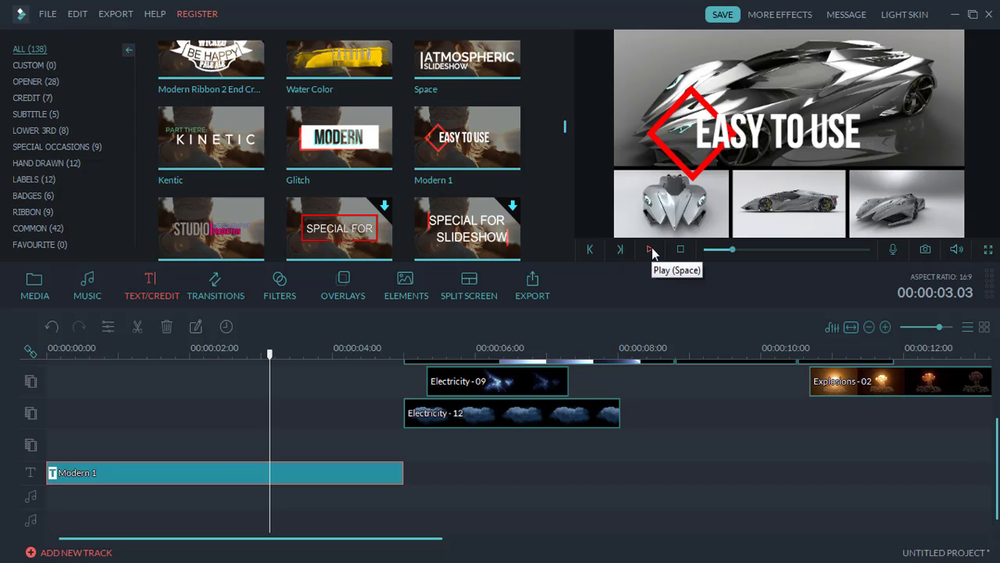
Step: Try the Modern 1 title at the start of the Electricity - 09 clip and return it to the beginning of the timeline
{"action": "left_click_drag", "start_coordinate": [164, 475], "coordinate": [557, 472]}
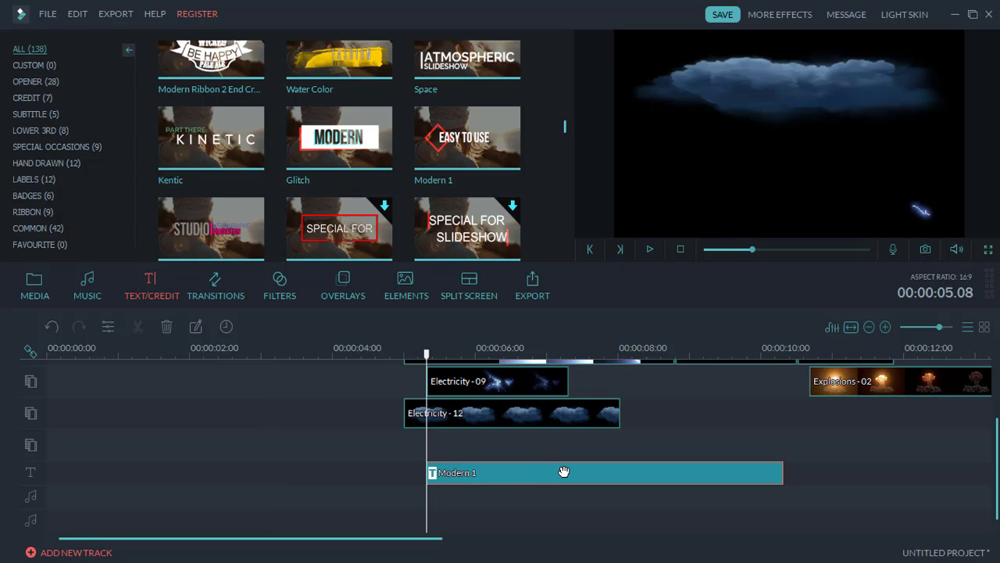
{"action": "left_click_drag", "start_coordinate": [563, 470], "coordinate": [170, 481]}
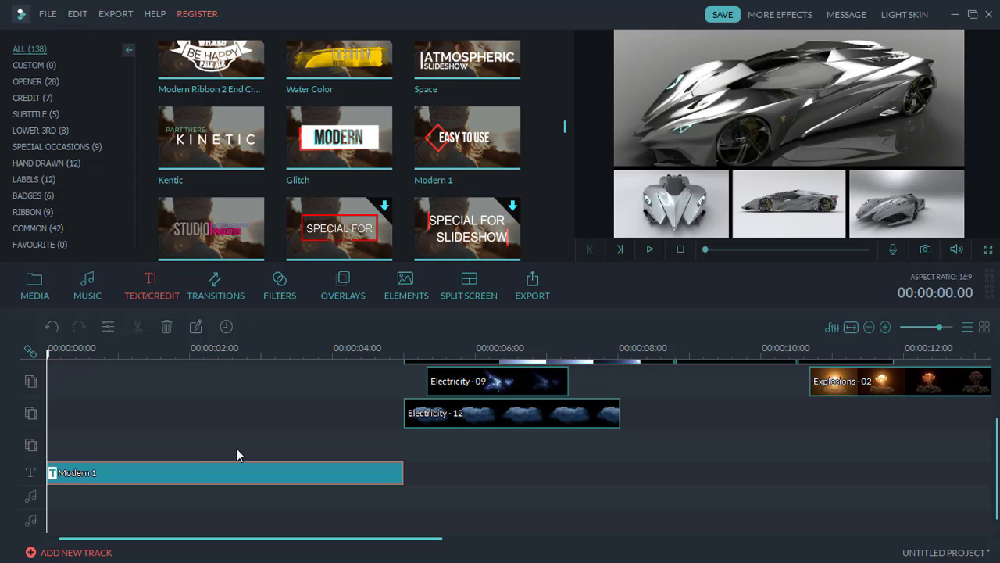
Step: Set the project to 3 text tracks with 2 music tracks and save this track setup as default
{"action": "left_click", "coordinate": [58, 554]}
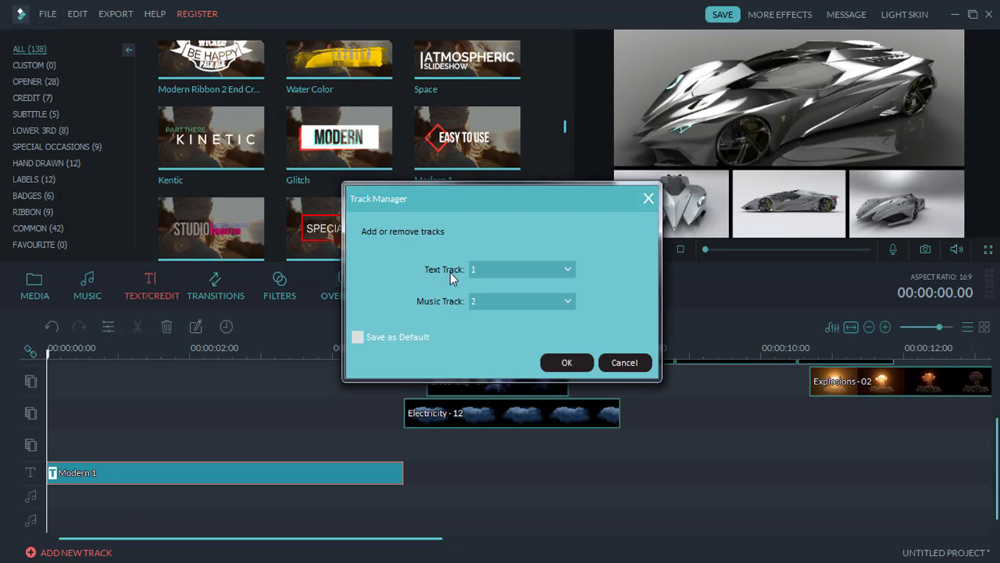
{"action": "left_click", "coordinate": [554, 269]}
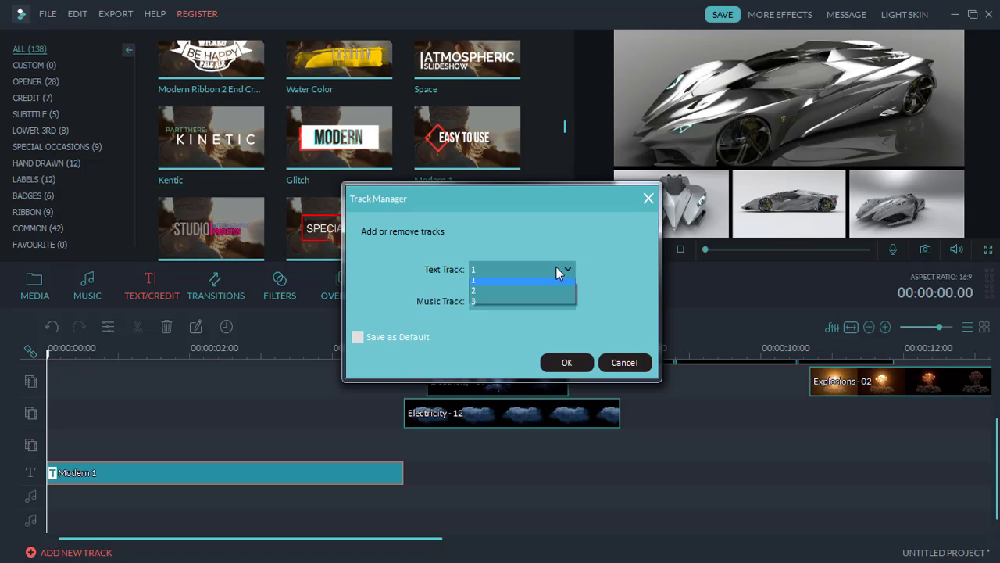
{"action": "left_click", "coordinate": [490, 305]}
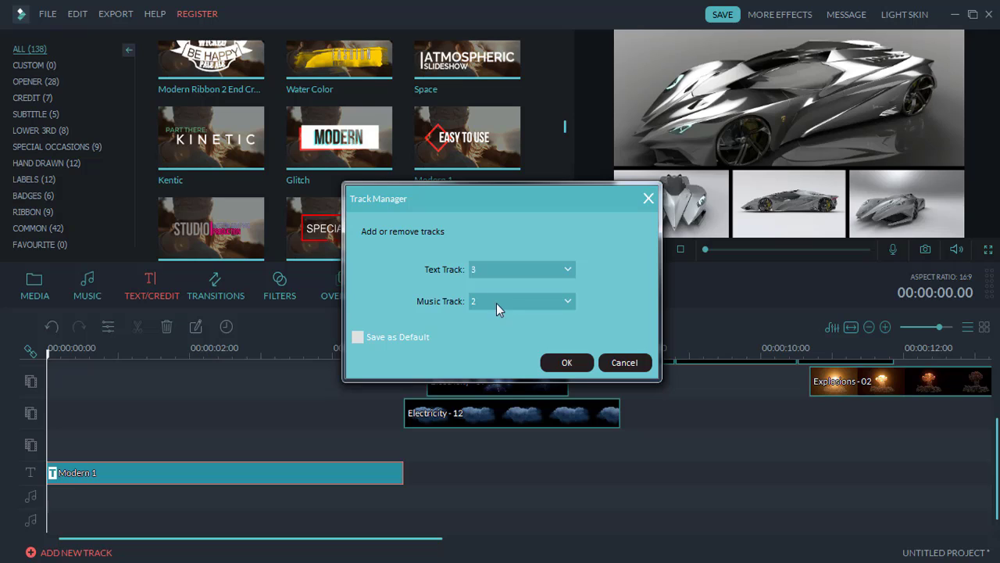
{"action": "left_click", "coordinate": [505, 303]}
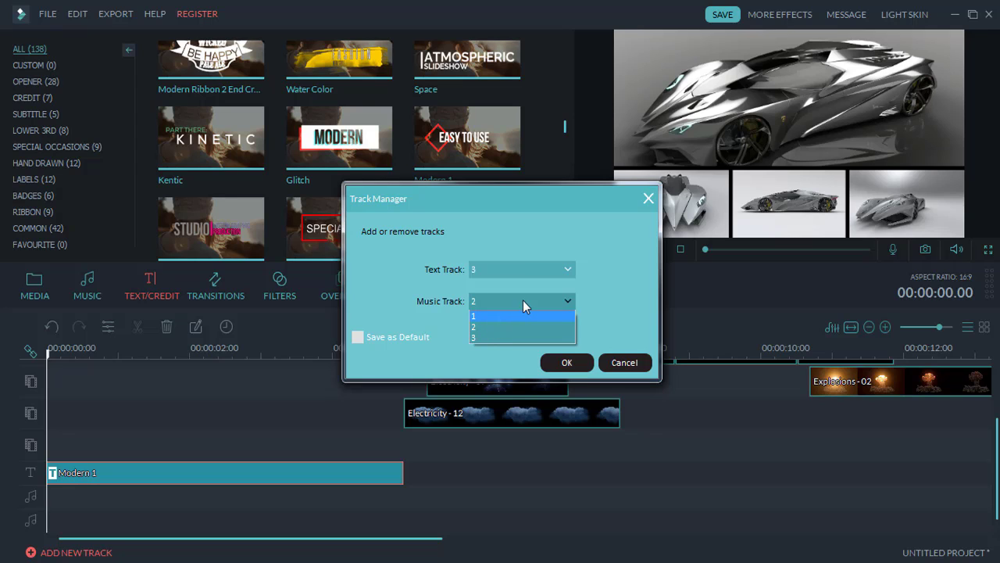
{"action": "left_click", "coordinate": [525, 300]}
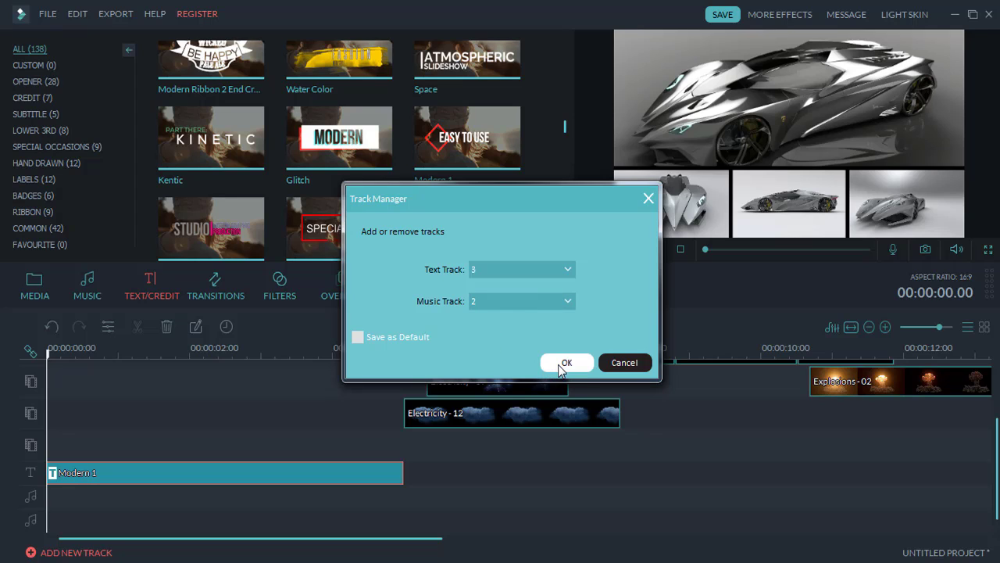
{"action": "left_click", "coordinate": [358, 337]}
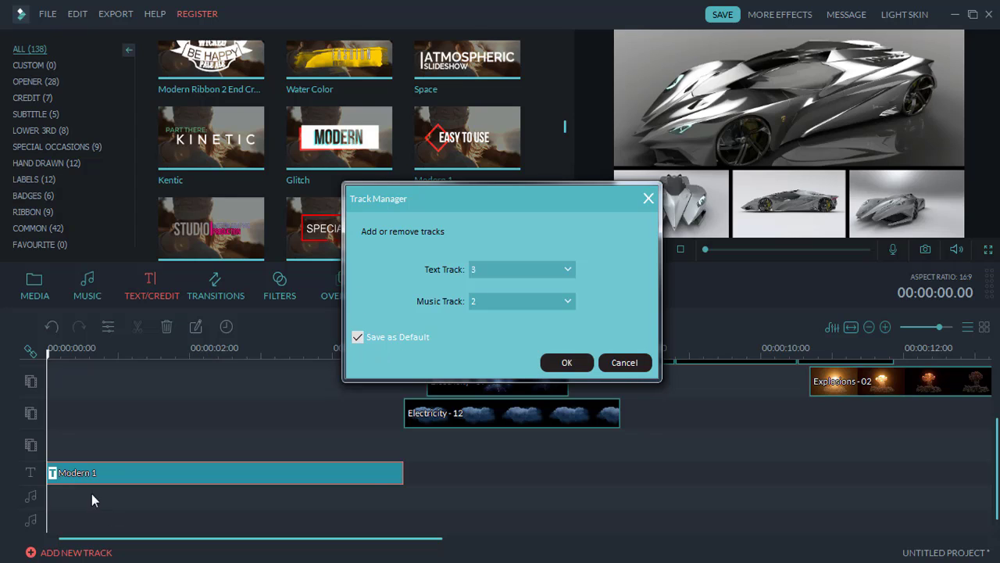
{"action": "left_click", "coordinate": [564, 365]}
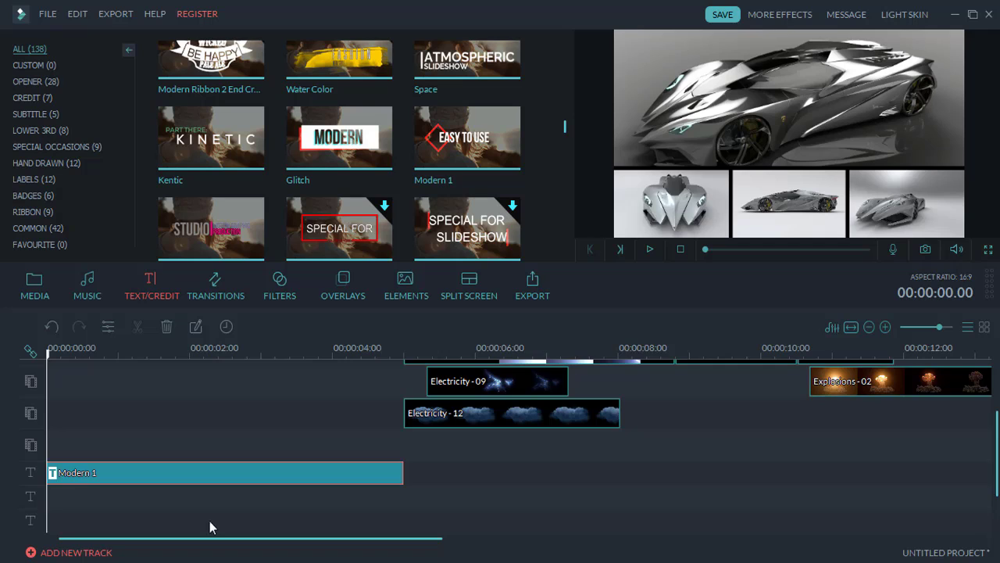
Step: Move the Modern 1 title down to the third text track, still starting at the beginning, and check the track stack
{"action": "left_click_drag", "start_coordinate": [212, 430], "coordinate": [208, 474]}
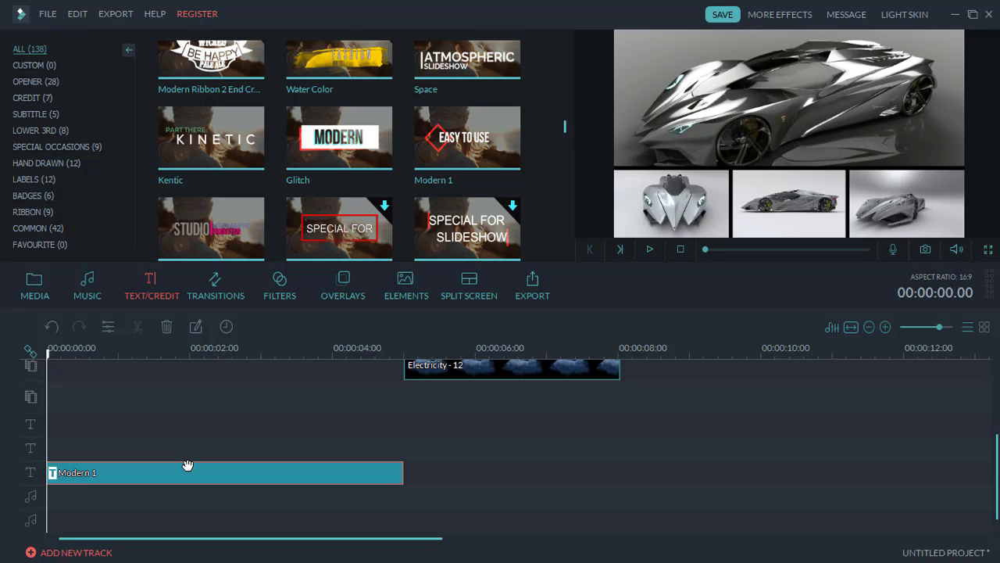
{"action": "scroll", "coordinate": [208, 421], "scroll_direction": "up", "scroll_amount": 2}
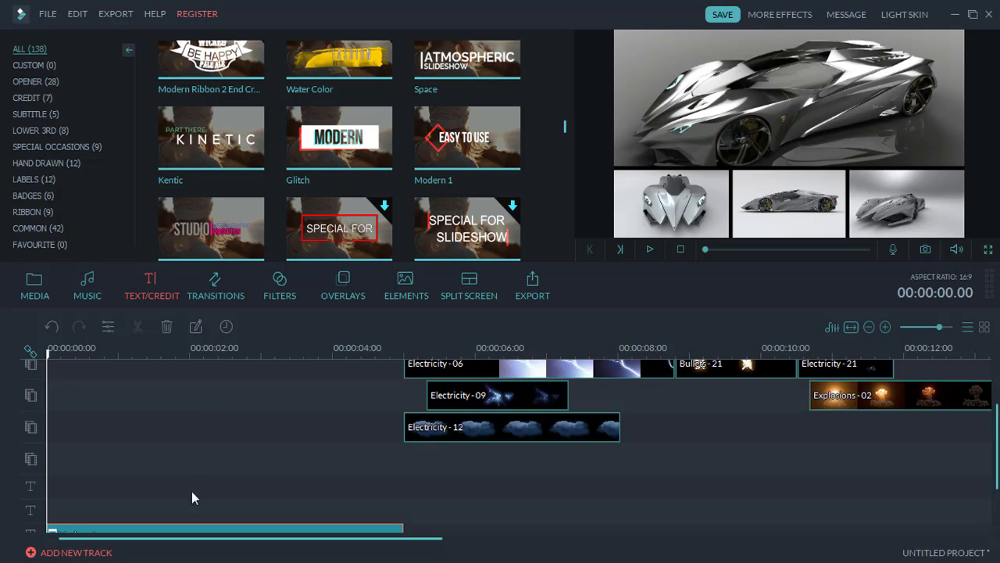
{"action": "scroll", "coordinate": [227, 439], "scroll_direction": "down", "scroll_amount": 2}
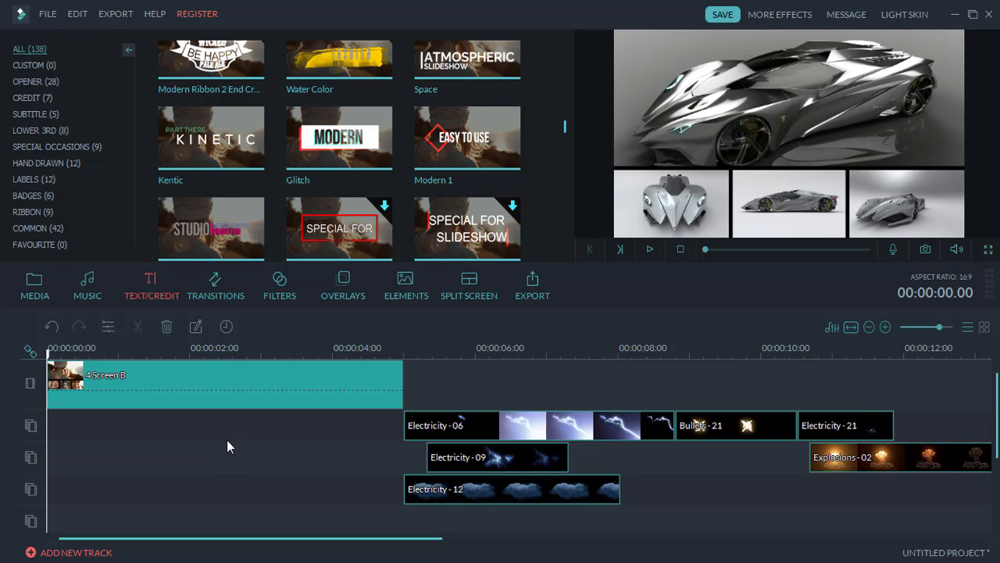
{"action": "left_click", "coordinate": [165, 442]}
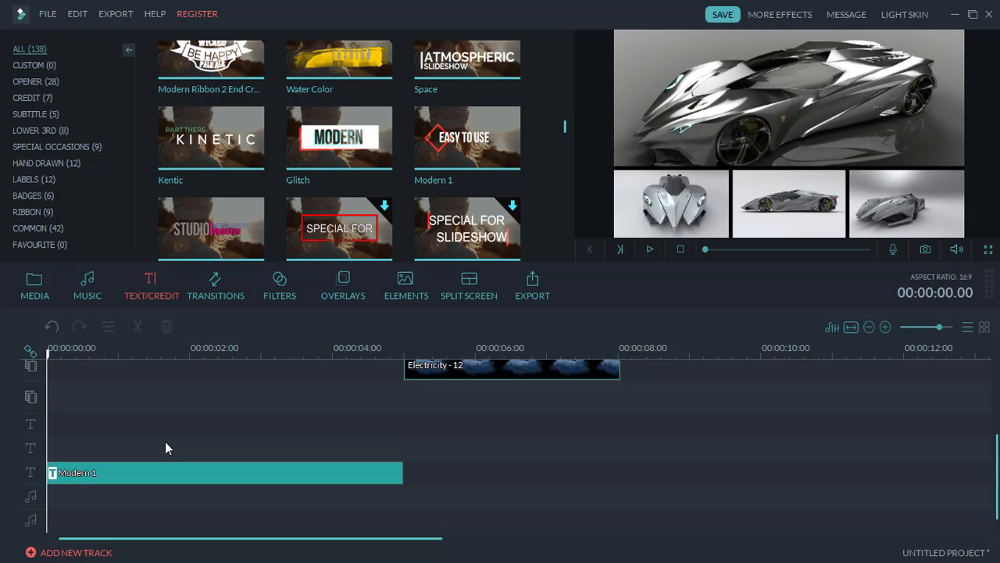
{"action": "scroll", "coordinate": [165, 442], "scroll_direction": "up", "scroll_amount": 4}
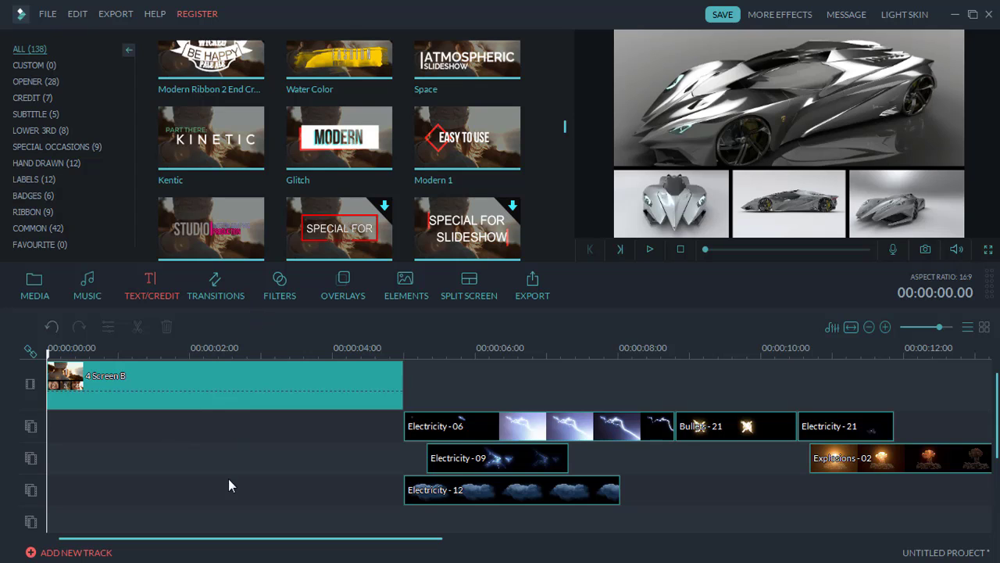
Step: Add the Modern 2 title on the first text track at the start and play both titles together
{"action": "left_click", "coordinate": [211, 229]}
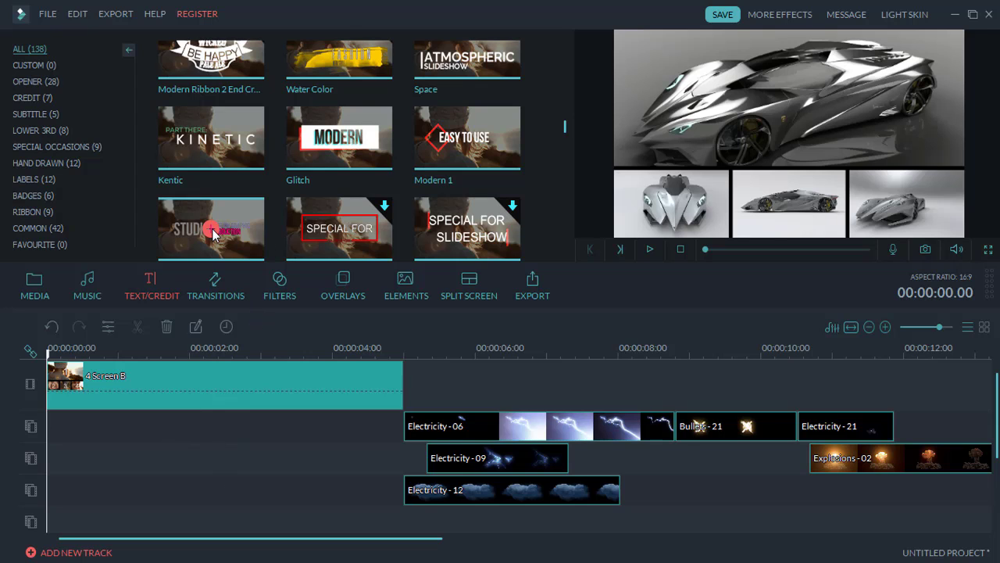
{"action": "left_click", "coordinate": [212, 229]}
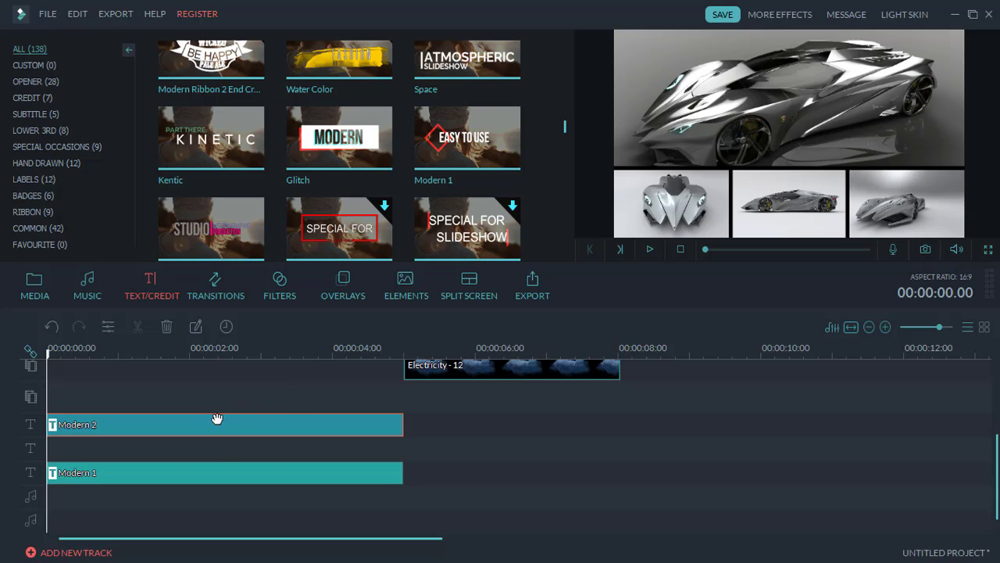
{"action": "left_click", "coordinate": [648, 250]}
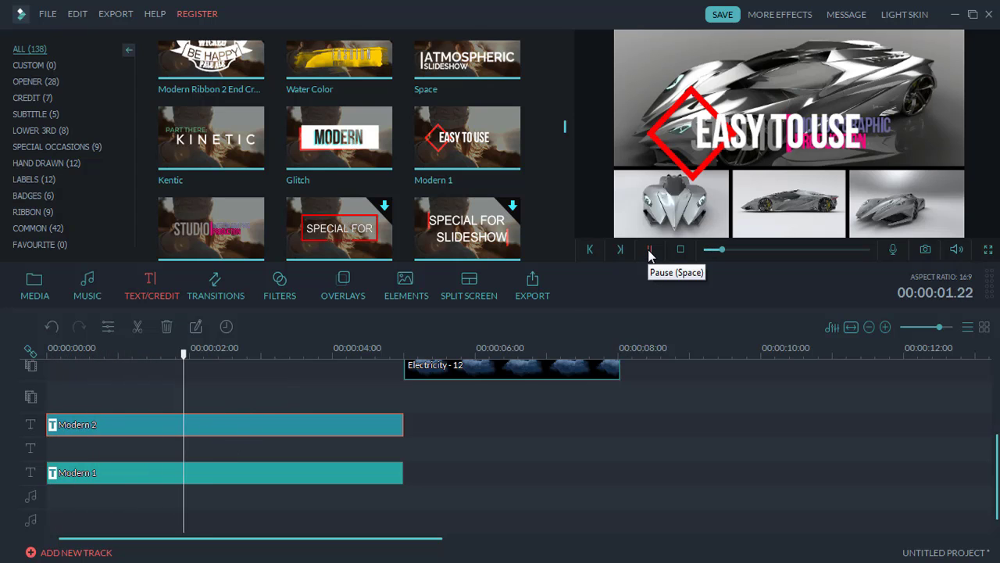
Step: Stop playback, delete the Modern 1 title from the third text track, and replay the Modern 2 title from the beginning
{"action": "left_click", "coordinate": [649, 250]}
{"action": "left_click", "coordinate": [248, 478]}
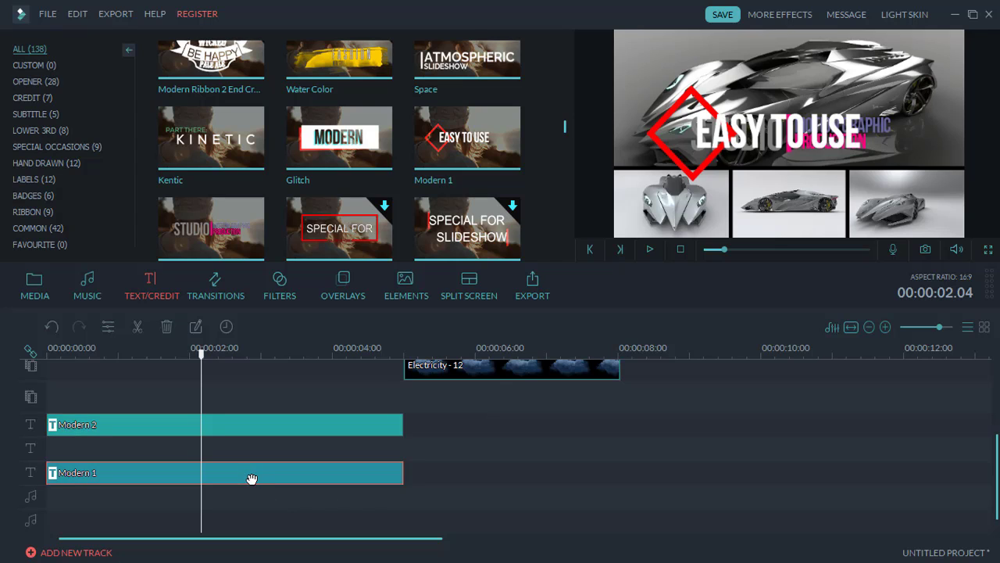
{"action": "key", "text": "Delete"}
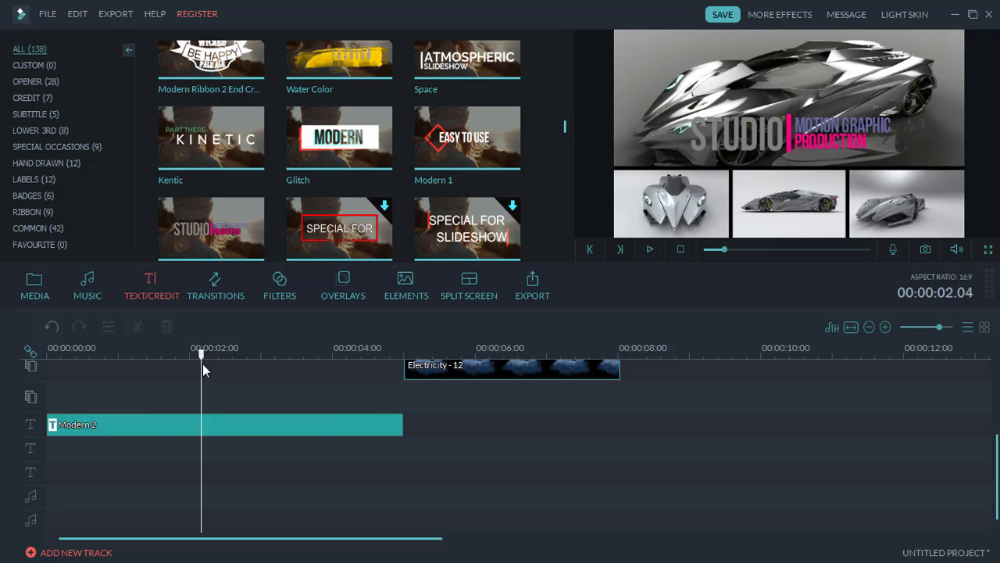
{"action": "left_click_drag", "start_coordinate": [202, 364], "coordinate": [47, 359]}
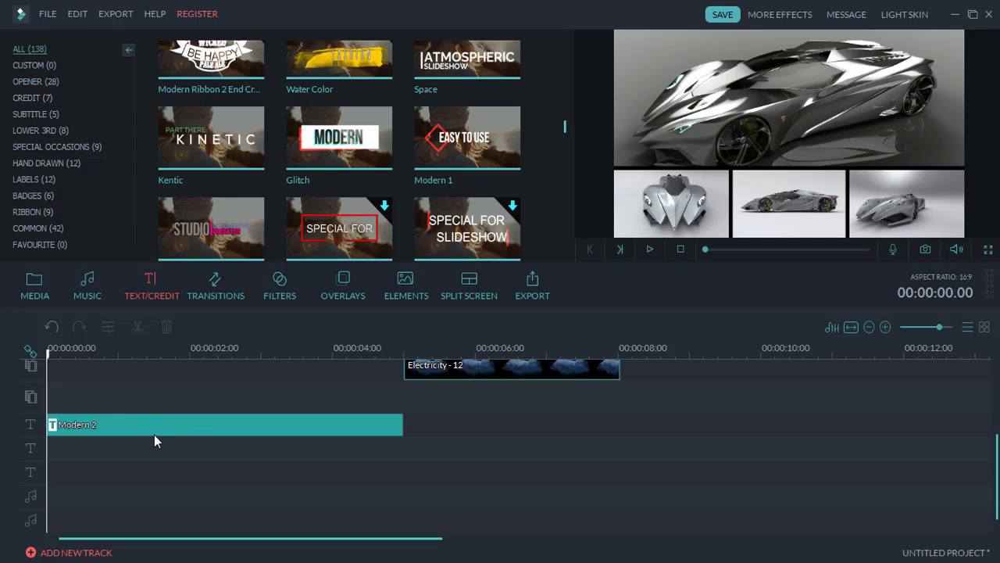
{"action": "left_click", "coordinate": [649, 250]}
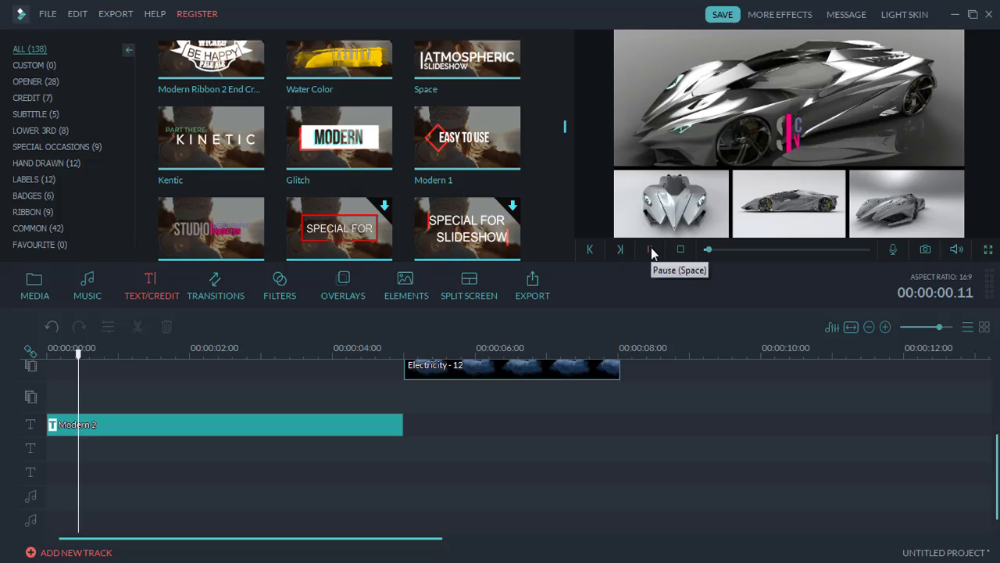
Step: Restyle the STUDIO text of the Modern 2 title in red Bernard MT Condensed and move it to the upper left of the large image
{"action": "double_click", "coordinate": [746, 139]}
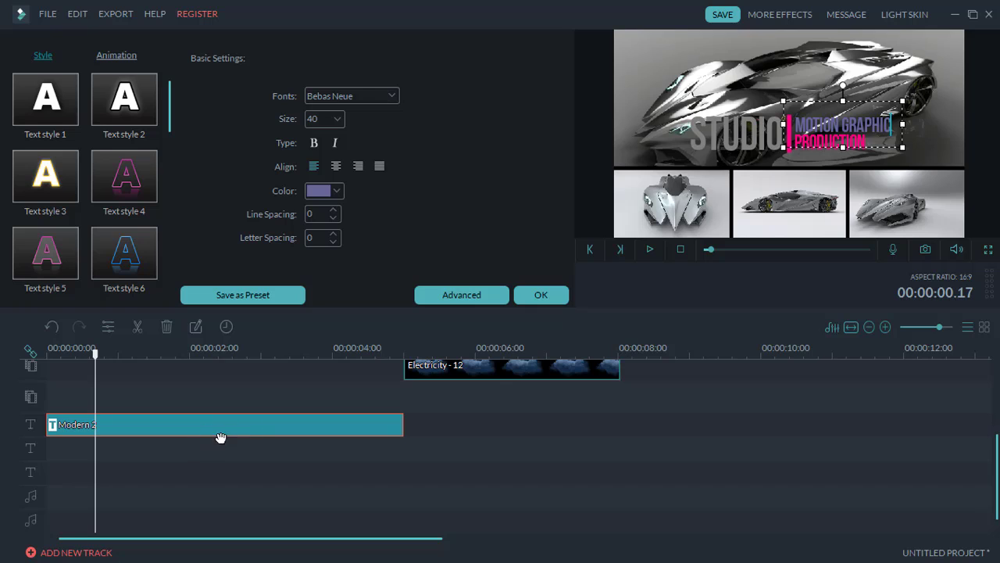
{"action": "left_click", "coordinate": [681, 125]}
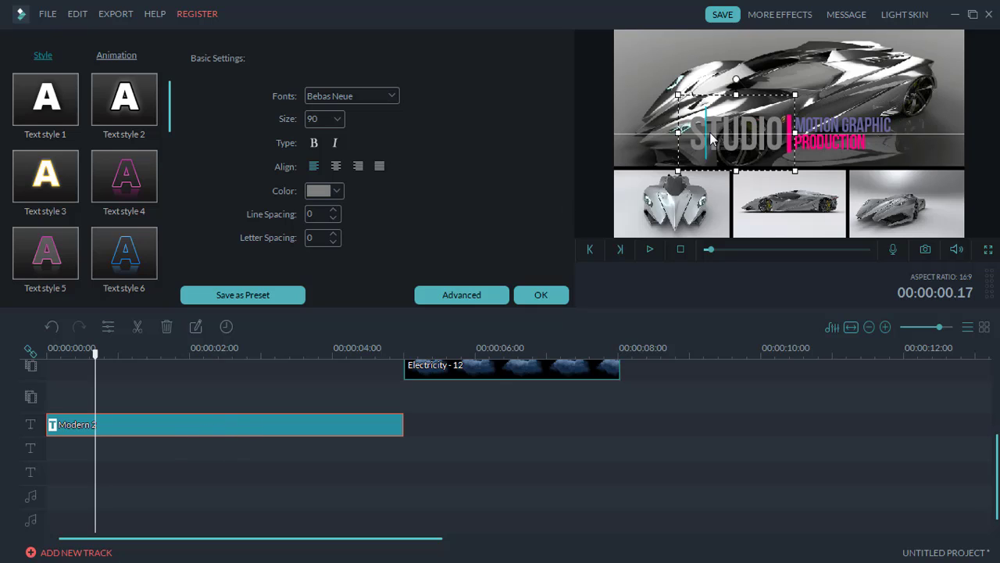
{"action": "left_click_drag", "start_coordinate": [692, 141], "coordinate": [786, 137]}
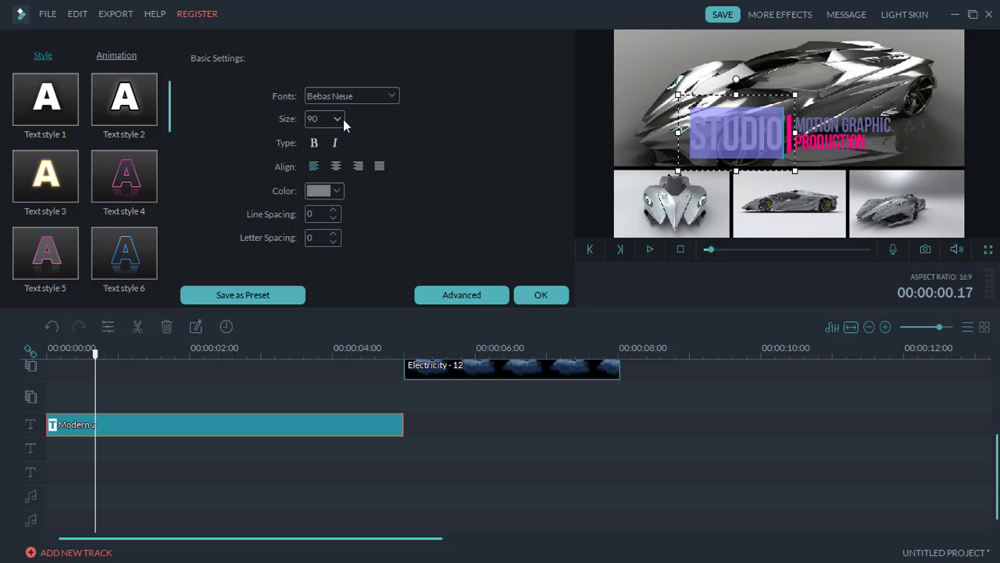
{"action": "left_click", "coordinate": [381, 98]}
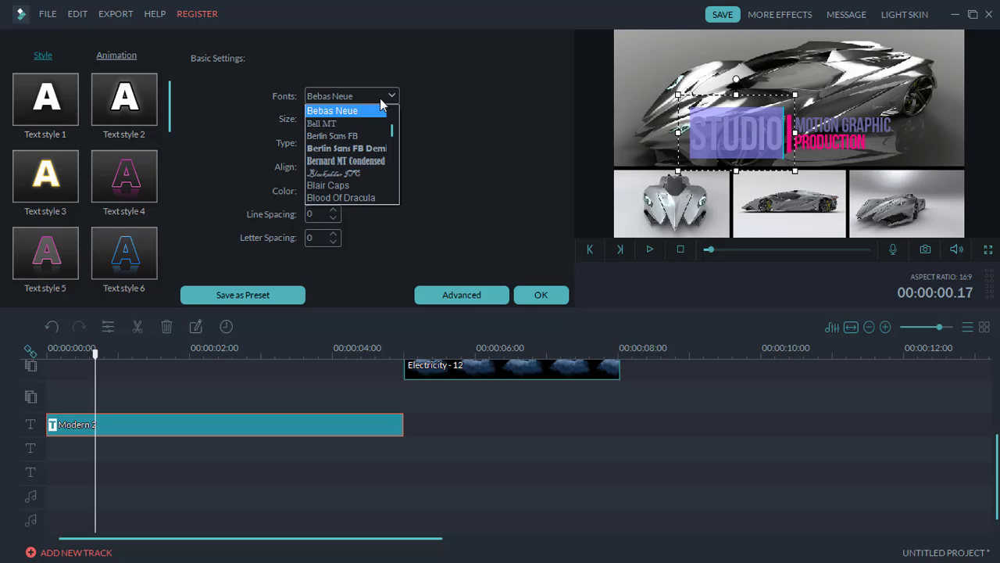
{"action": "left_click", "coordinate": [367, 161]}
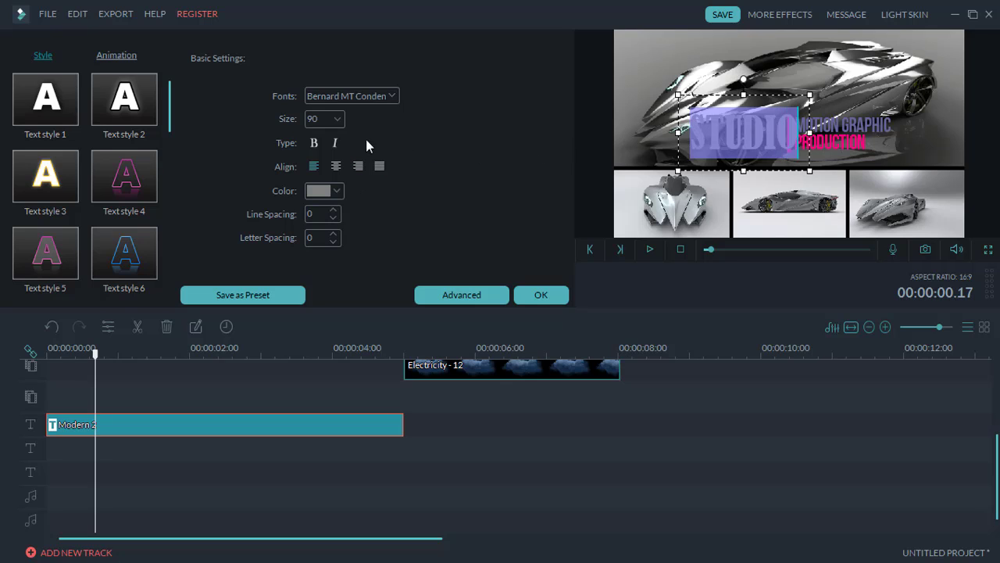
{"action": "left_click", "coordinate": [336, 192]}
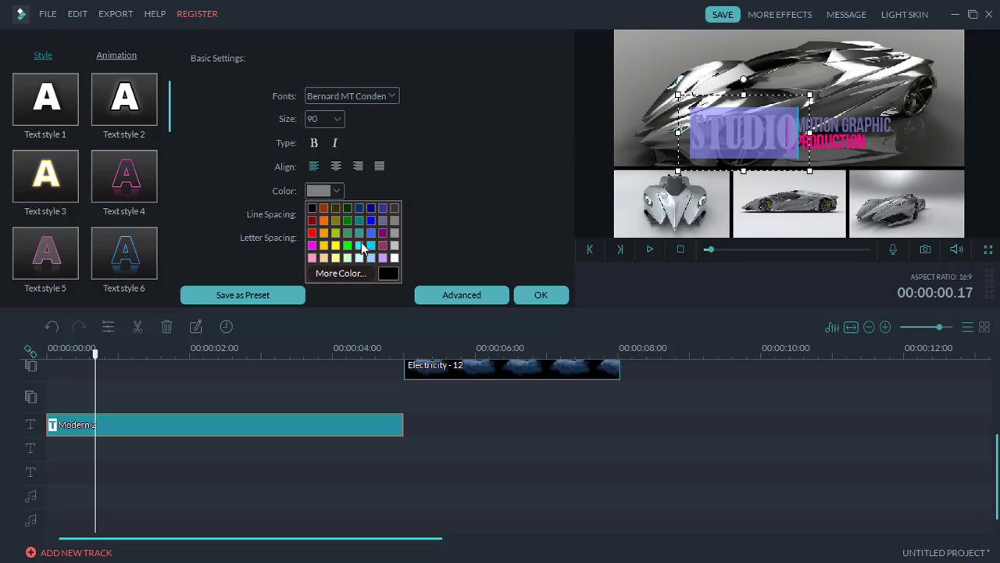
{"action": "left_click", "coordinate": [311, 233]}
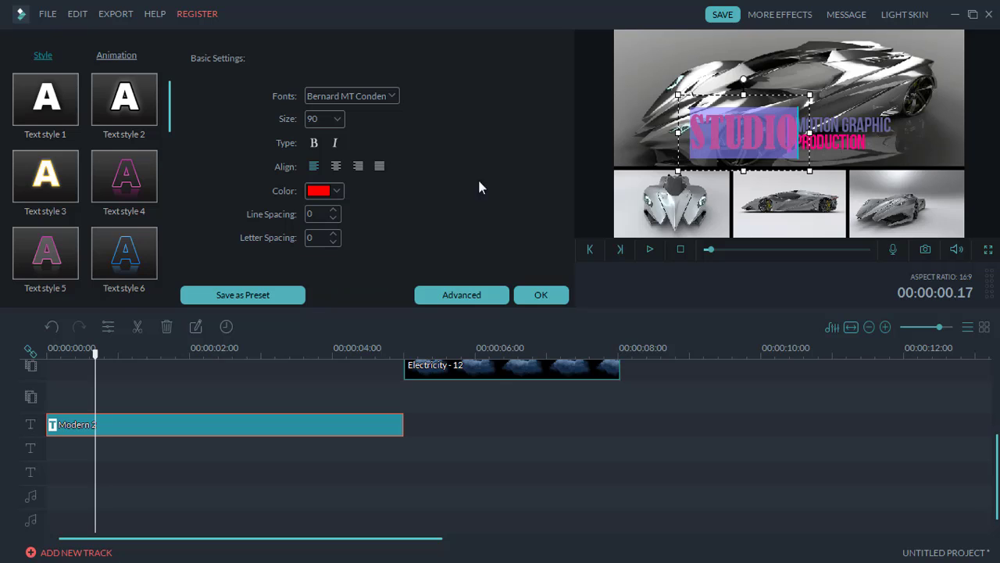
{"action": "left_click", "coordinate": [708, 97]}
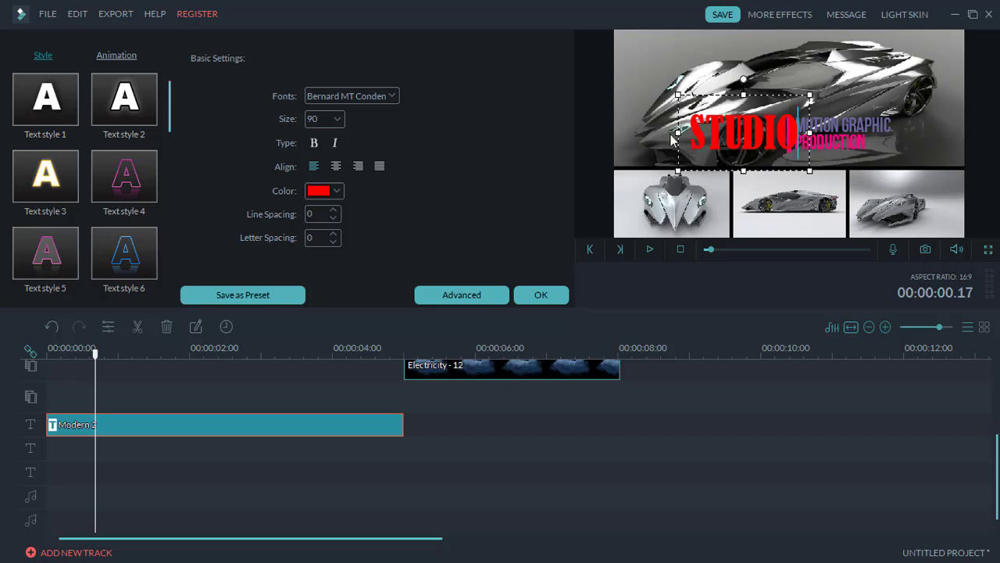
{"action": "left_click_drag", "start_coordinate": [674, 139], "coordinate": [614, 103]}
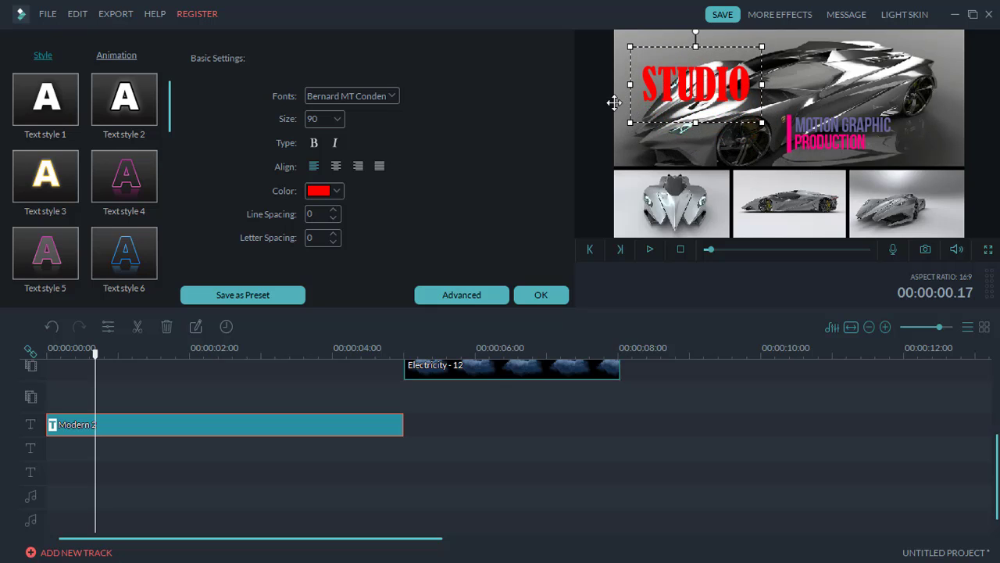
Step: Spread out the remaining title elements: PRODUCTION over the lower right images, MOTION GRAPHIC at the upper right, and the pink bar by the lower left image
{"action": "left_click", "coordinate": [807, 137]}
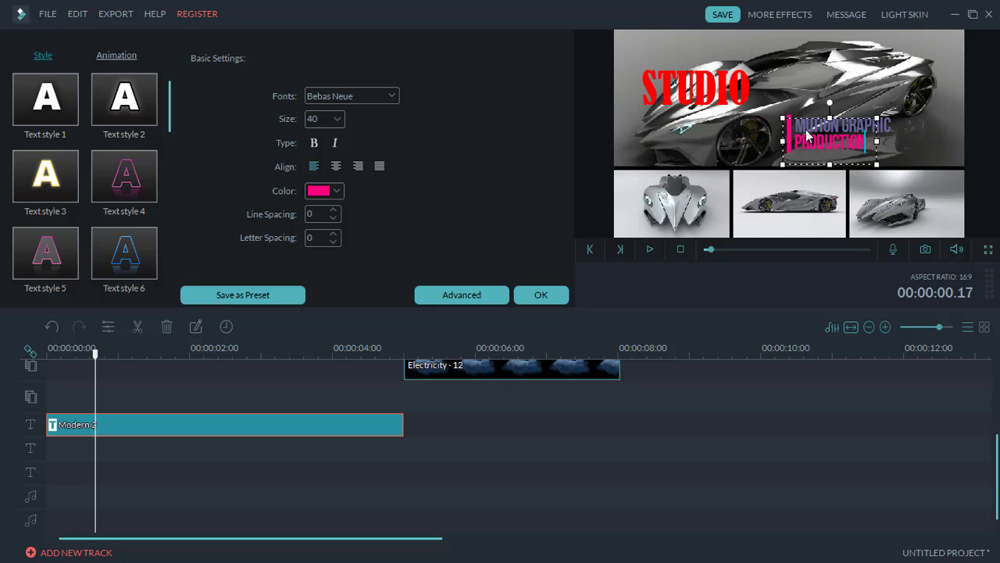
{"action": "left_click_drag", "start_coordinate": [811, 115], "coordinate": [836, 173]}
{"action": "left_click", "coordinate": [837, 125]}
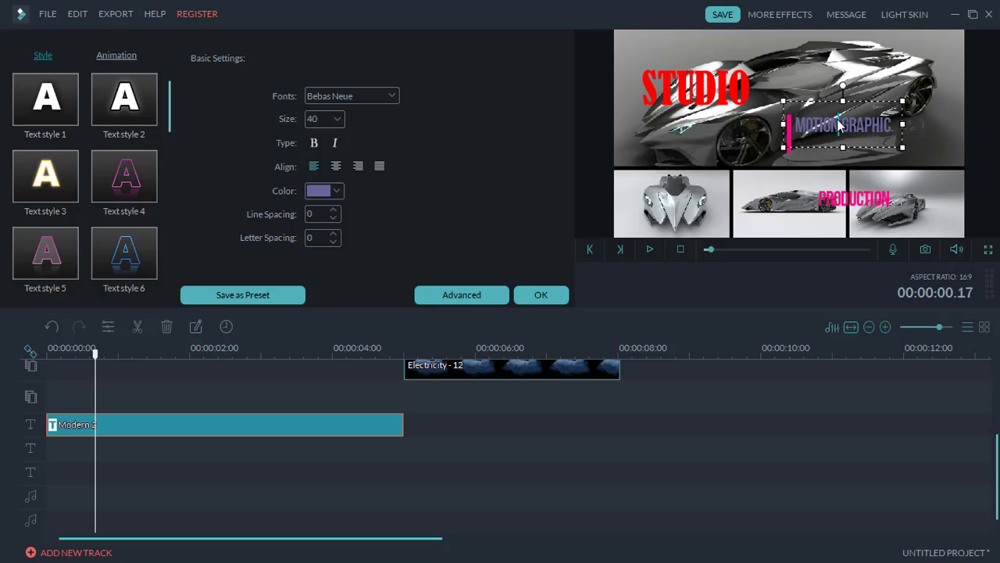
{"action": "left_click_drag", "start_coordinate": [831, 95], "coordinate": [879, 41]}
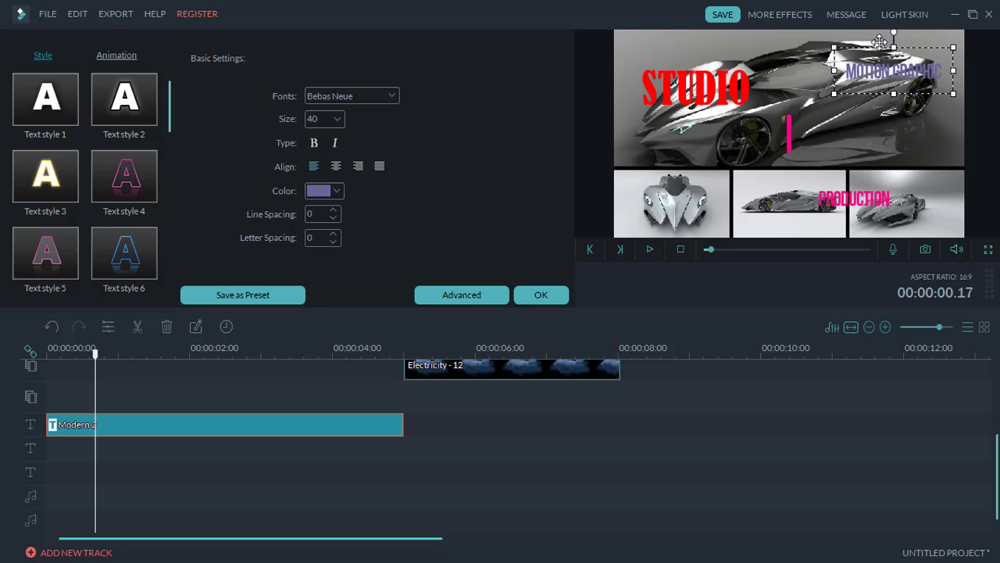
{"action": "left_click", "coordinate": [790, 139]}
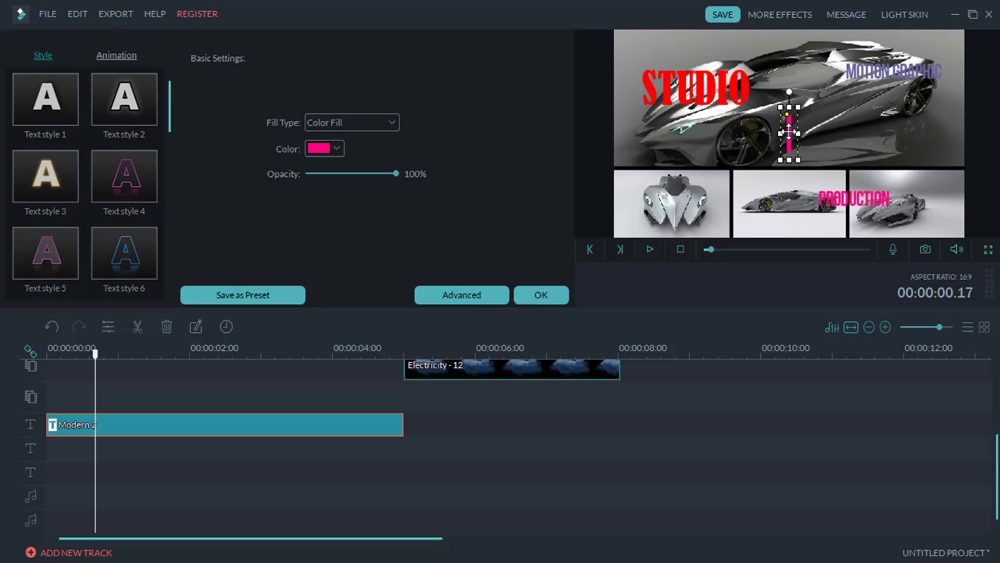
{"action": "left_click_drag", "start_coordinate": [789, 133], "coordinate": [695, 178]}
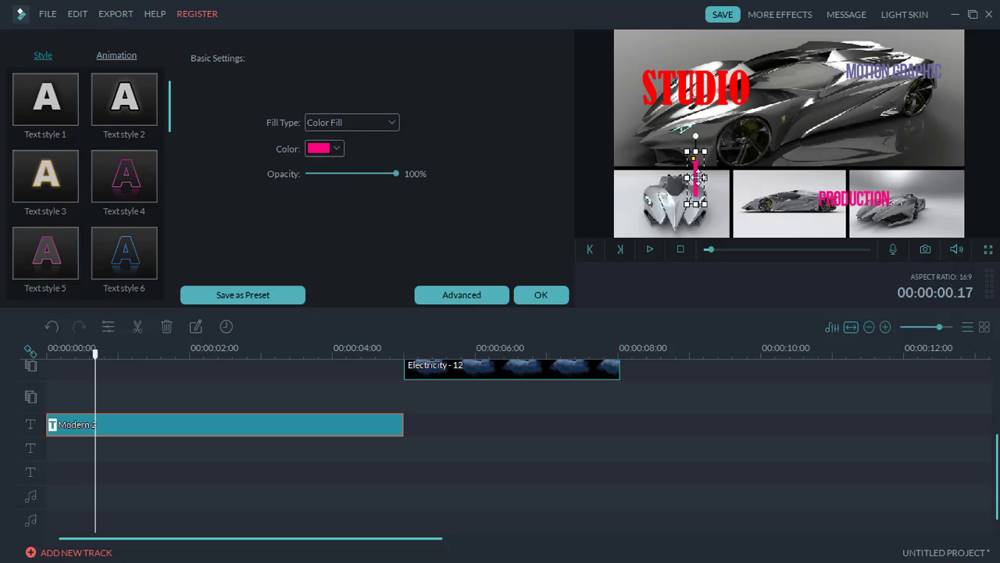
Step: Restyle the PRODUCTION text in bold, bright green Bernard MT Condensed
{"action": "left_click", "coordinate": [829, 201]}
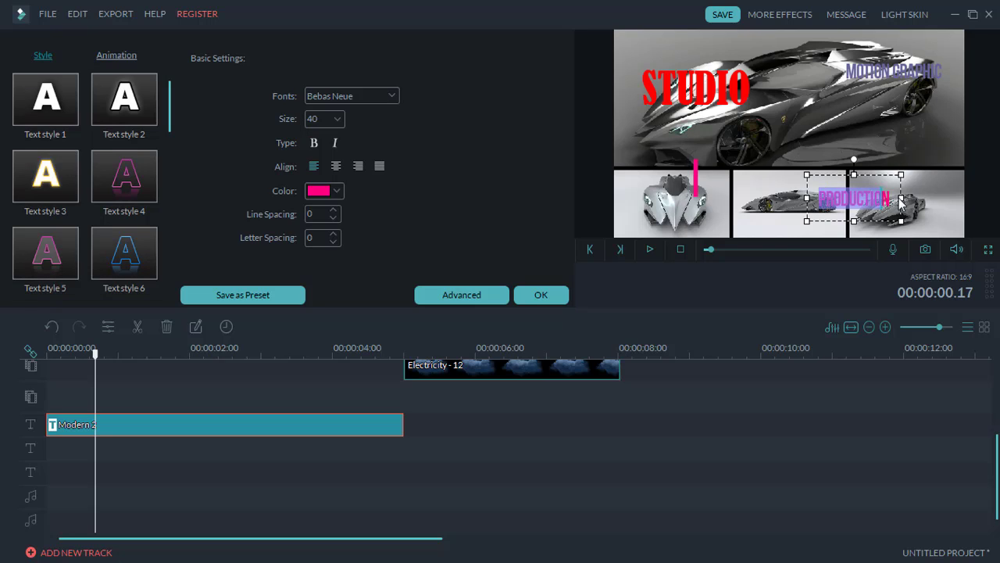
{"action": "left_click", "coordinate": [392, 101]}
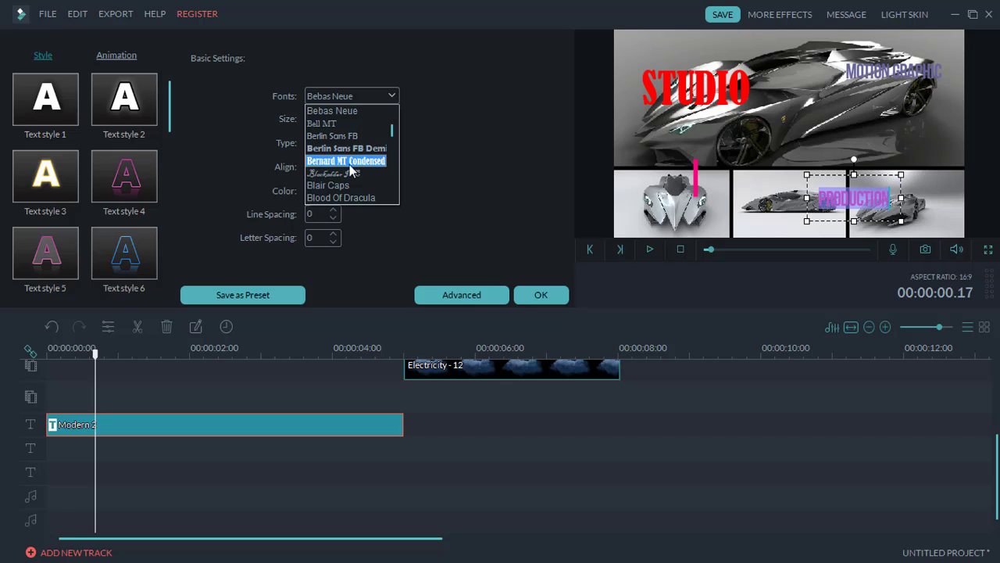
{"action": "left_click", "coordinate": [349, 166]}
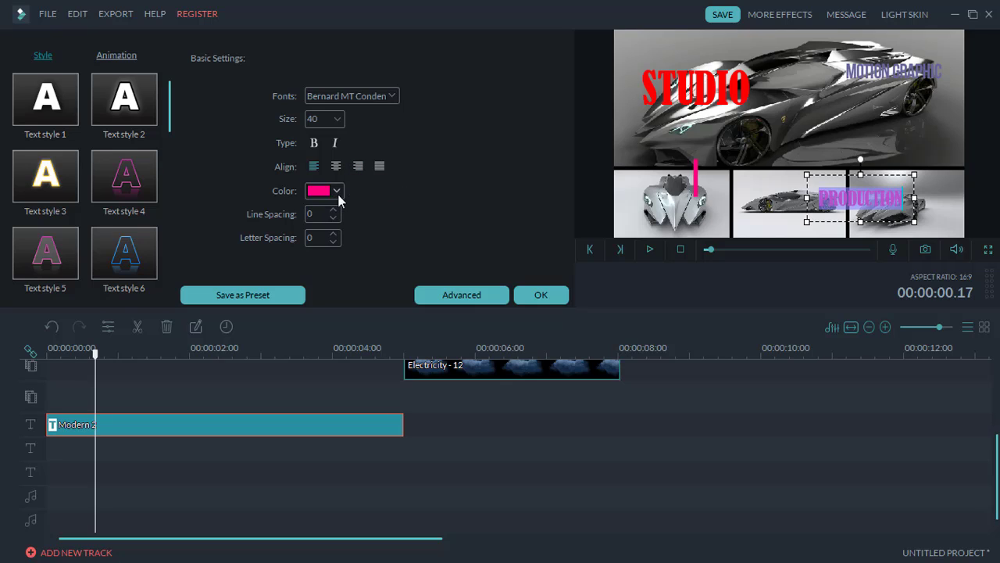
{"action": "left_click", "coordinate": [338, 192]}
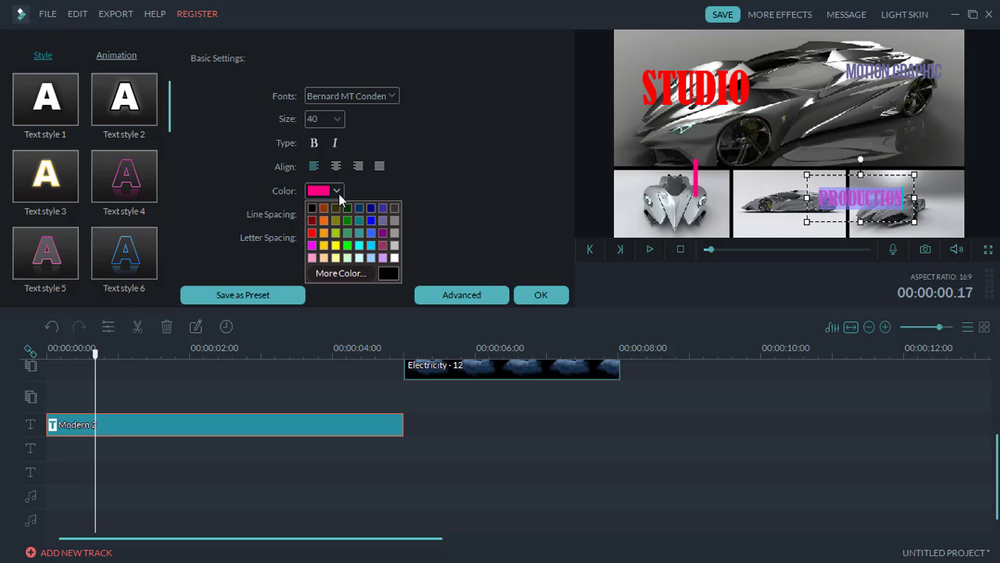
{"action": "left_click", "coordinate": [348, 246]}
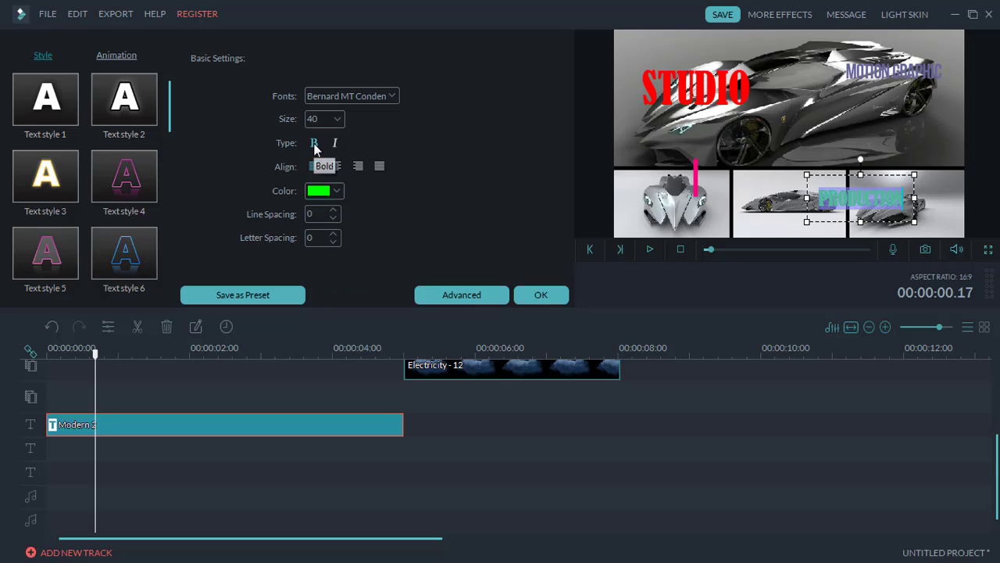
Step: Make the MOTION GRAPHIC text bold red at size 48 and shift it left so it fits inside the frame
{"action": "left_click", "coordinate": [860, 74]}
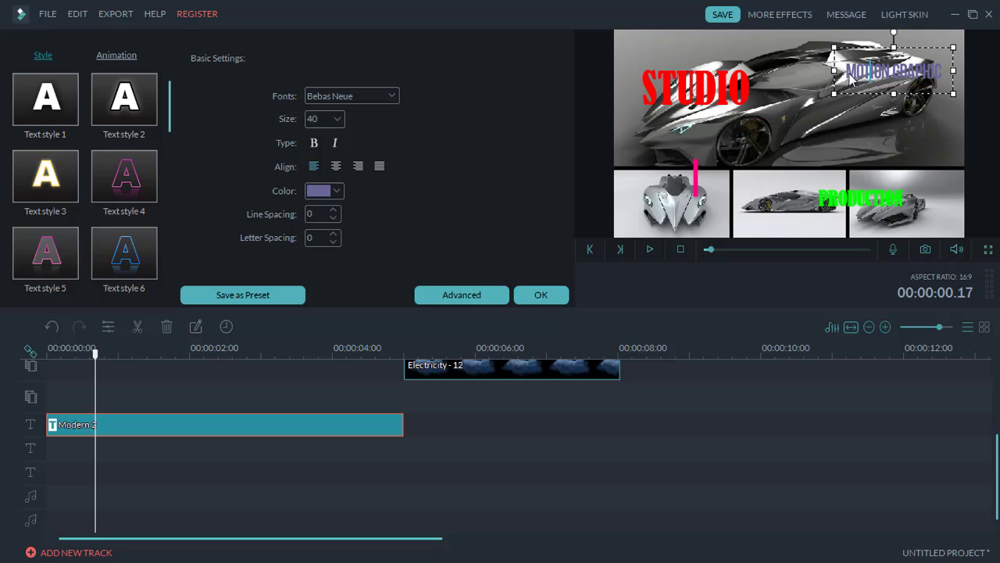
{"action": "left_click_drag", "start_coordinate": [847, 73], "coordinate": [941, 73]}
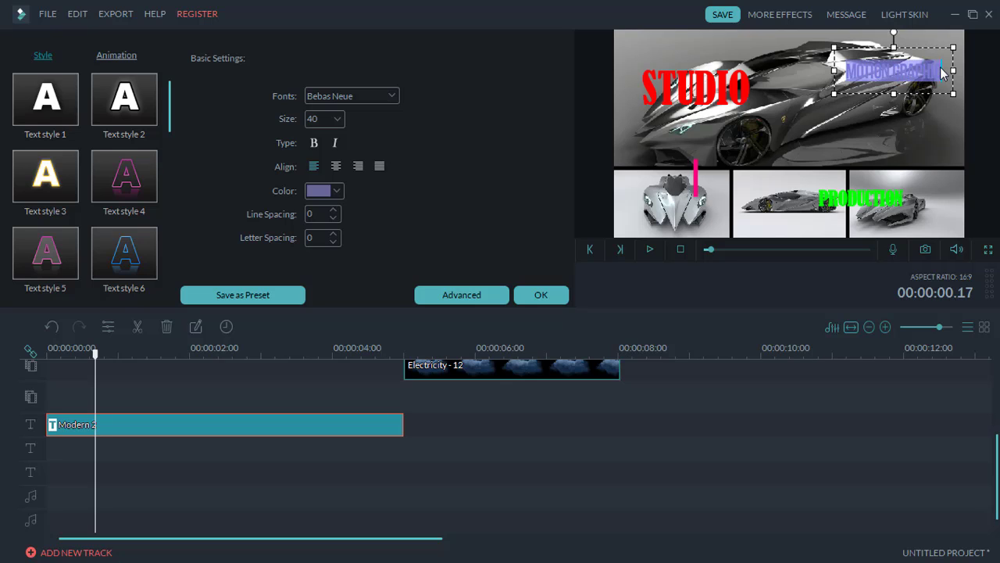
{"action": "left_click", "coordinate": [336, 192]}
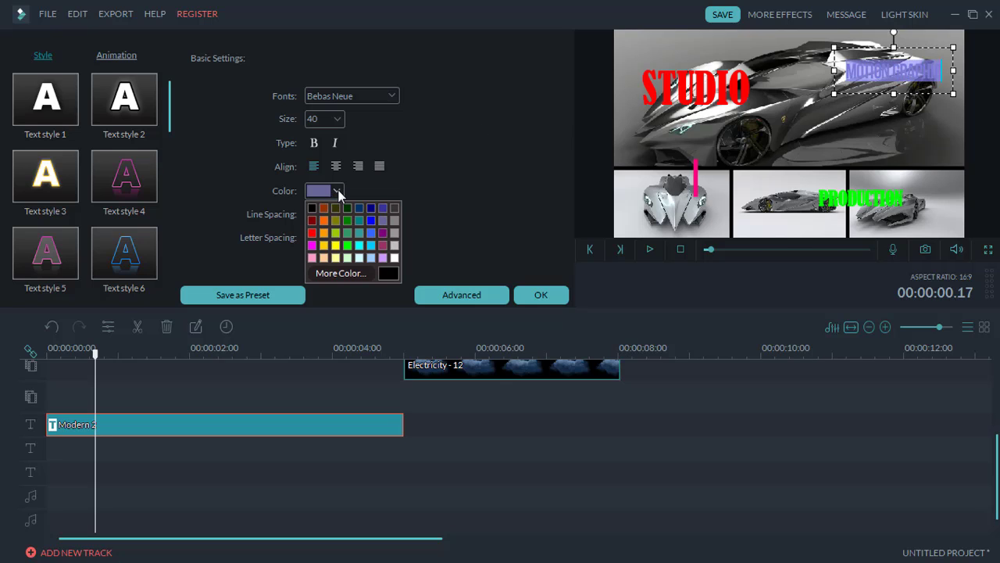
{"action": "left_click", "coordinate": [311, 232]}
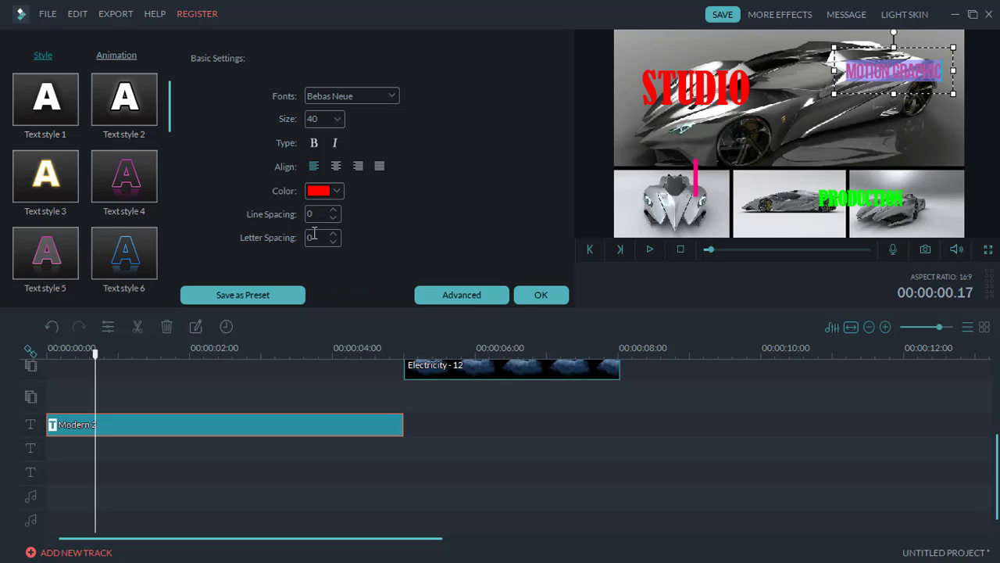
{"action": "left_click", "coordinate": [316, 148]}
{"action": "left_click", "coordinate": [338, 118]}
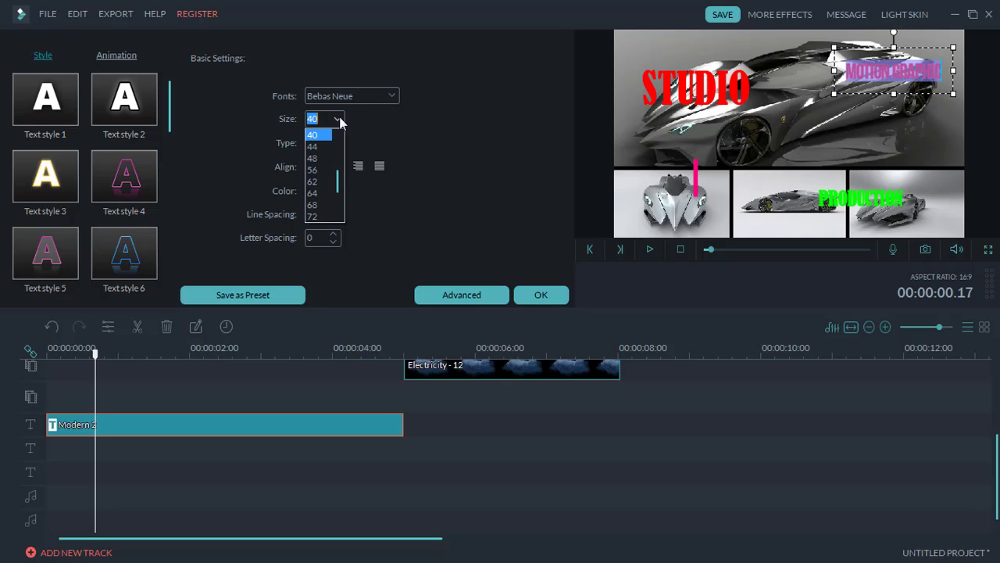
{"action": "left_click", "coordinate": [322, 159]}
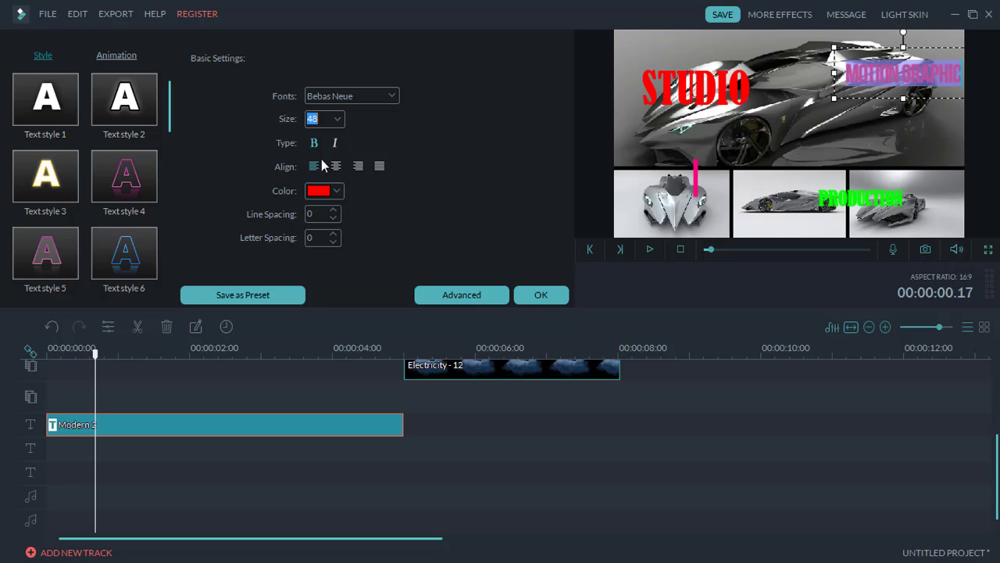
{"action": "left_click_drag", "start_coordinate": [864, 47], "coordinate": [816, 49]}
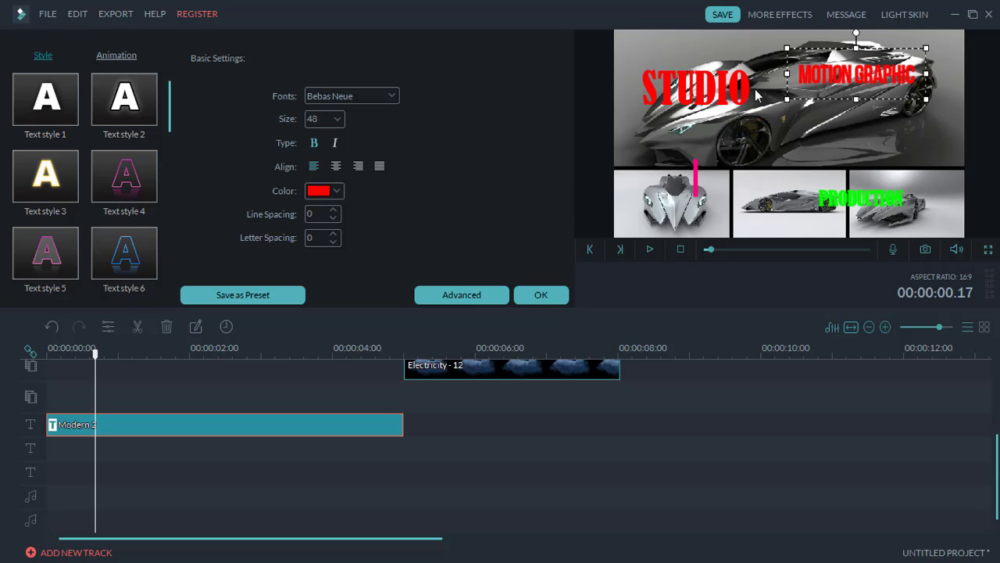
Step: Try a line spacing of 3 on the MOTION GRAPHIC text and return it to 0
{"action": "left_click", "coordinate": [334, 211]}
{"action": "left_click", "coordinate": [335, 210]}
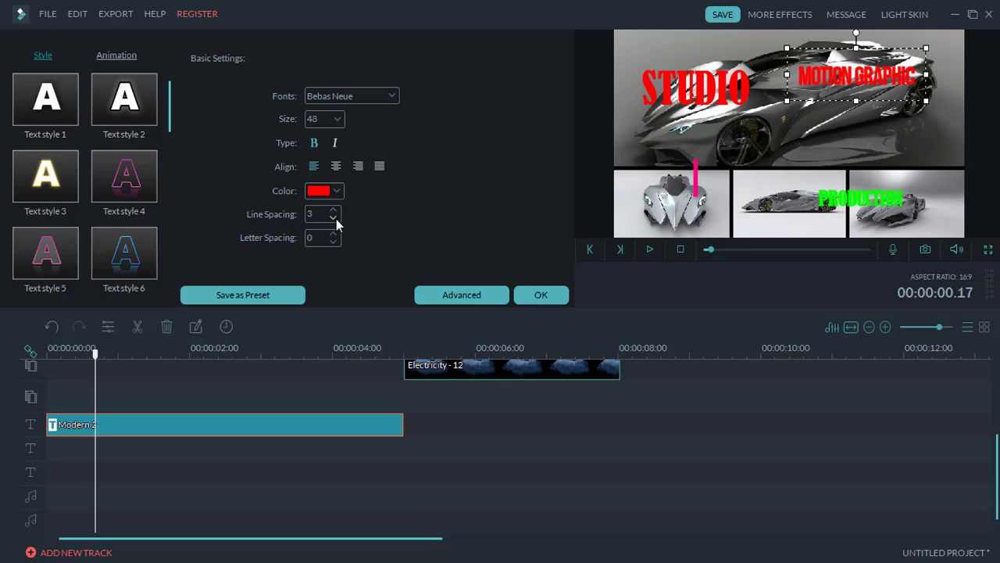
{"action": "left_click", "coordinate": [335, 218]}
{"action": "left_click", "coordinate": [335, 218]}
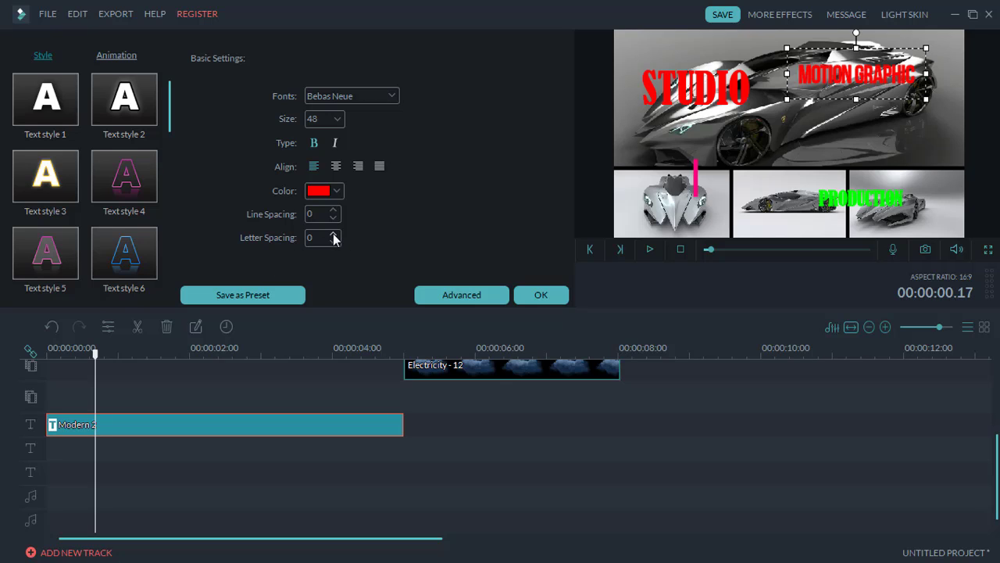
Step: Set the MOTION GRAPHIC text's letter spacing to 6 and nudge the text slightly left
{"action": "left_click", "coordinate": [335, 234]}
{"action": "left_click", "coordinate": [334, 234]}
{"action": "left_click", "coordinate": [334, 234]}
{"action": "left_click", "coordinate": [334, 233]}
{"action": "left_click", "coordinate": [335, 233]}
{"action": "left_click", "coordinate": [334, 234]}
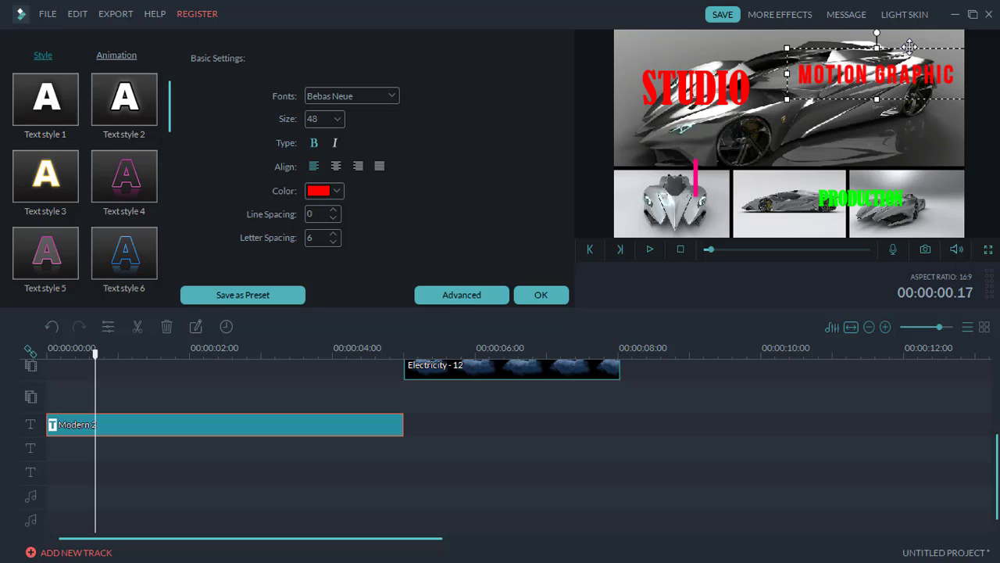
{"action": "mouse_move", "coordinate": [911, 46]}
{"action": "left_mouse_down"}
{"action": "mouse_move", "coordinate": [892, 52]}
{"action": "mouse_move", "coordinate": [900, 46]}
{"action": "left_mouse_up"}
Step: Set the PRODUCTION text's letter spacing to 7
{"action": "left_click", "coordinate": [864, 205]}
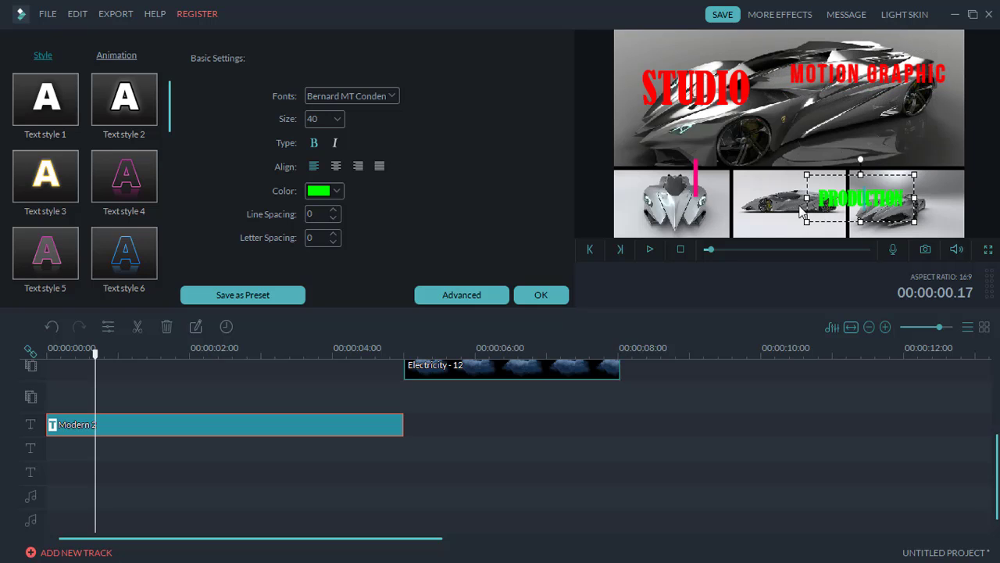
{"action": "left_click", "coordinate": [334, 233]}
{"action": "left_click", "coordinate": [333, 234]}
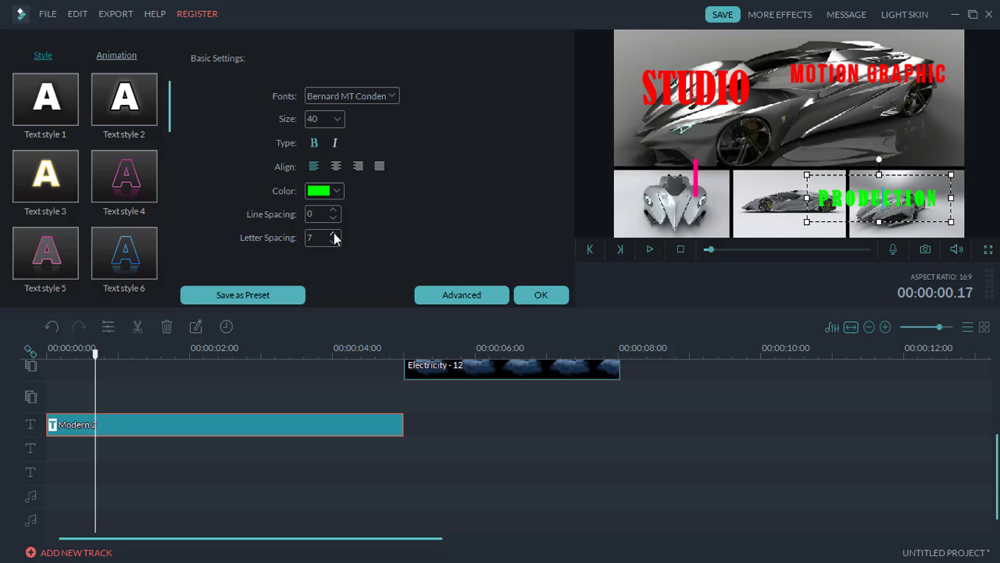
Step: Make the title's pink vertical bar slightly wider and stretch it both upward and downward
{"action": "left_click", "coordinate": [695, 177]}
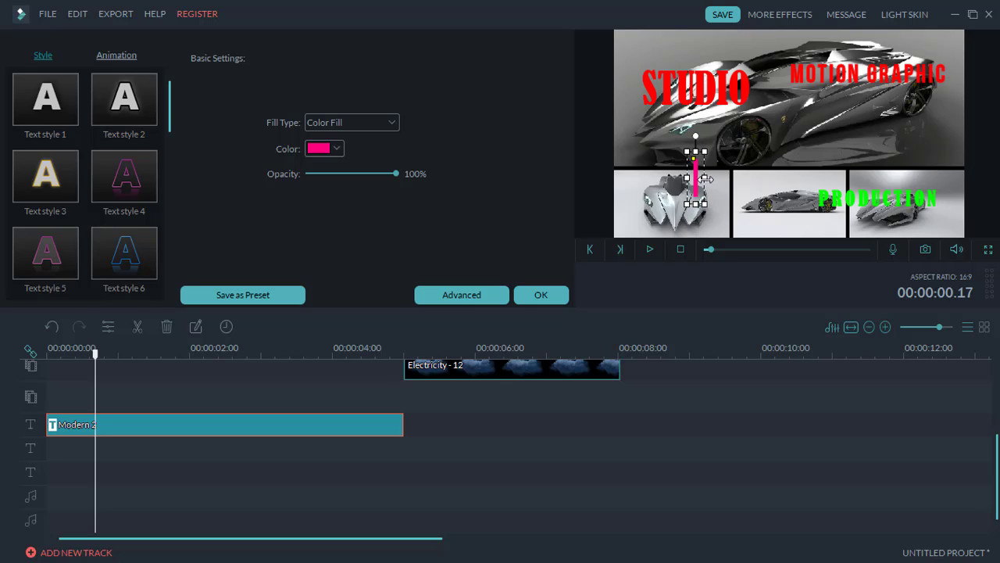
{"action": "left_click_drag", "start_coordinate": [704, 178], "coordinate": [701, 123]}
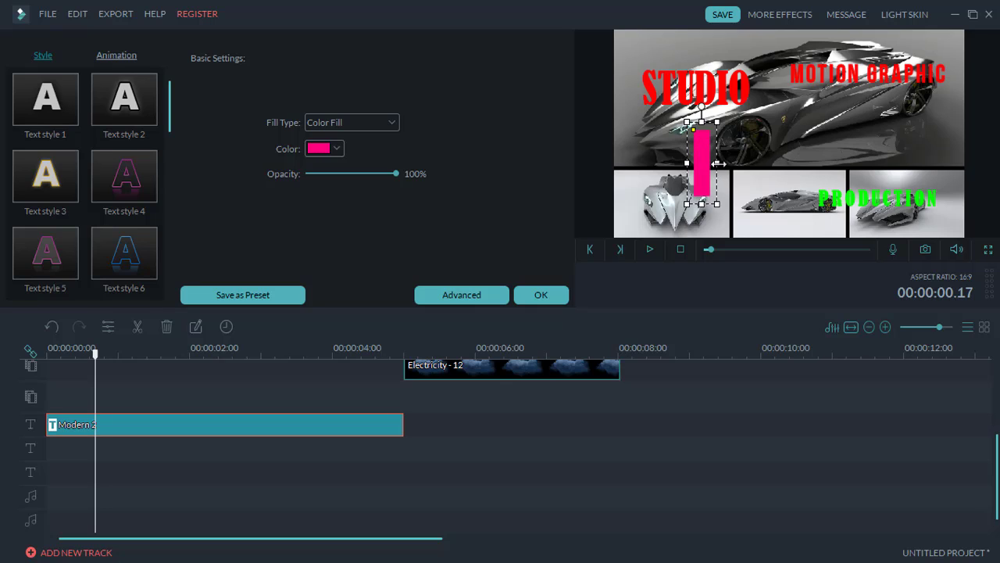
{"action": "left_click_drag", "start_coordinate": [717, 164], "coordinate": [708, 164]}
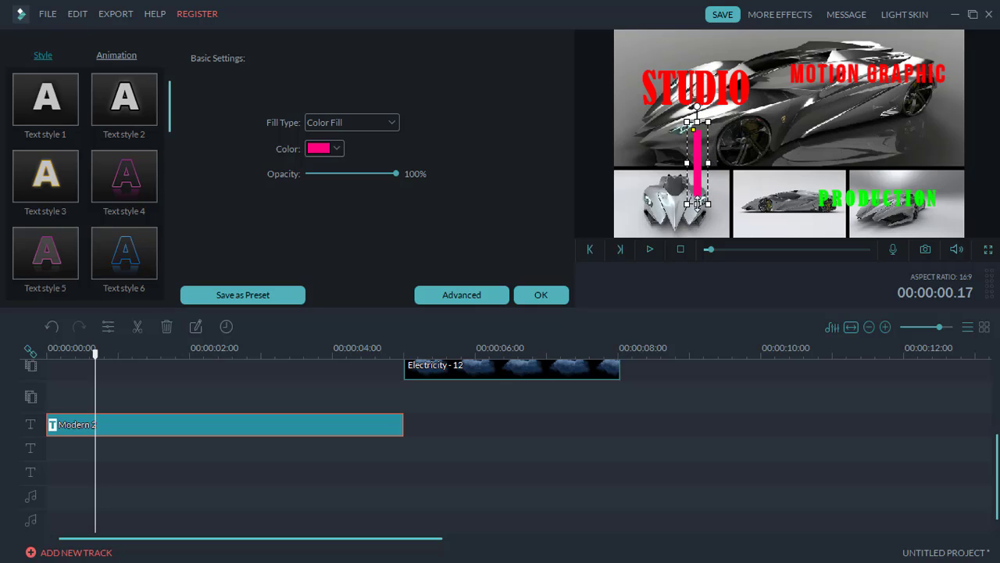
{"action": "left_click_drag", "start_coordinate": [698, 204], "coordinate": [698, 228]}
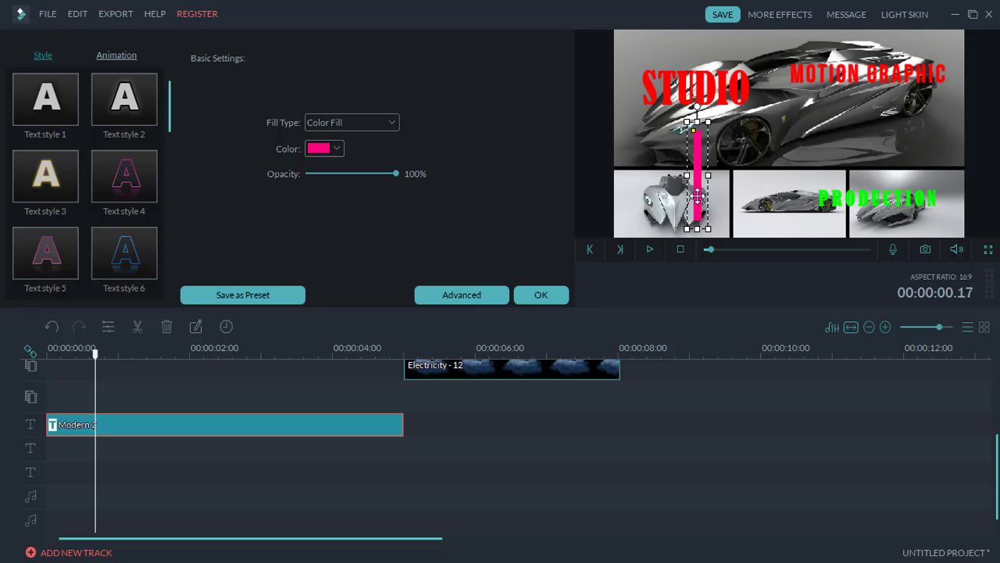
Step: Nudge the STUDIO text slightly down and left, and place the pink bar directly beside its right end
{"action": "left_click_drag", "start_coordinate": [695, 190], "coordinate": [756, 190]}
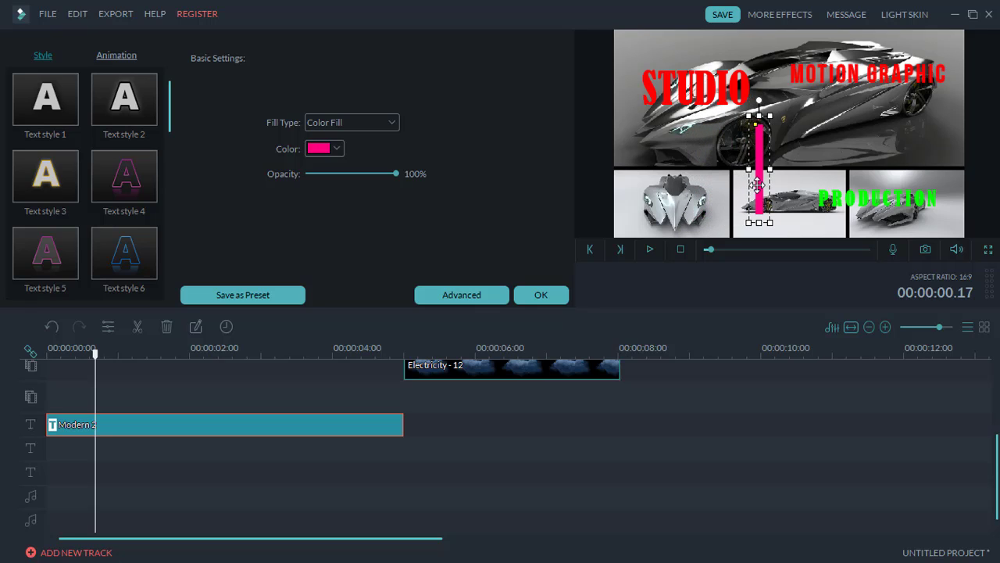
{"action": "left_click", "coordinate": [713, 92]}
{"action": "mouse_move", "coordinate": [734, 50]}
{"action": "left_mouse_down"}
{"action": "mouse_move", "coordinate": [717, 58]}
{"action": "mouse_move", "coordinate": [727, 58]}
{"action": "left_mouse_up"}
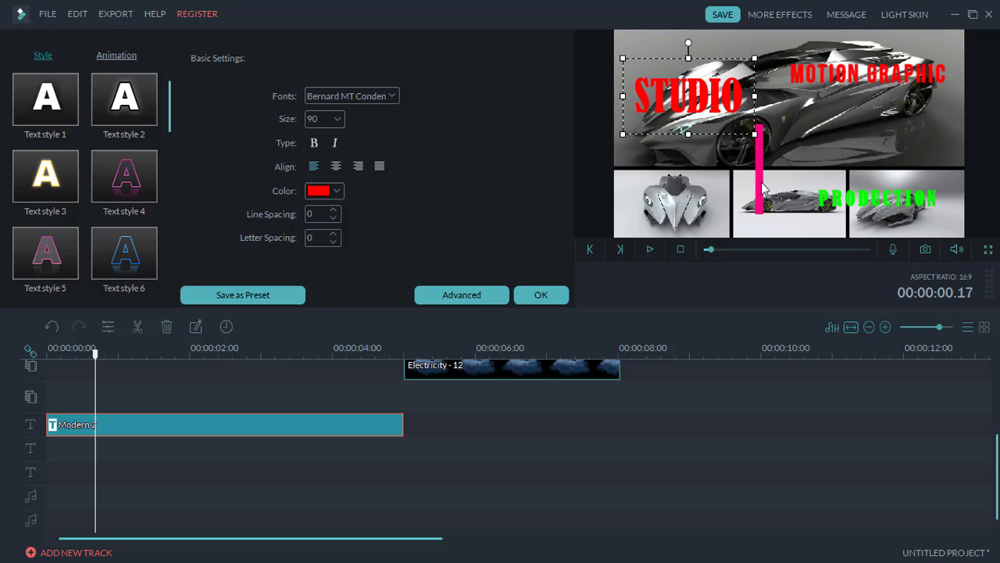
{"action": "left_click", "coordinate": [759, 185]}
{"action": "left_click_drag", "start_coordinate": [759, 184], "coordinate": [756, 126]}
Step: Place MOTION GRAPHIC right of the pink bar with PRODUCTION beneath it, and apply the title edits
{"action": "left_click", "coordinate": [848, 76]}
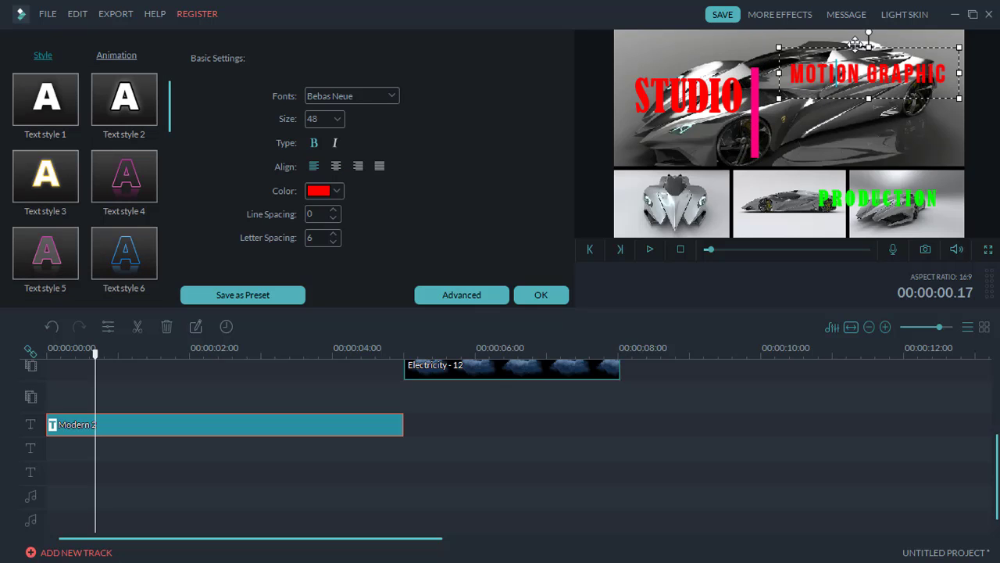
{"action": "left_click_drag", "start_coordinate": [851, 48], "coordinate": [829, 58]}
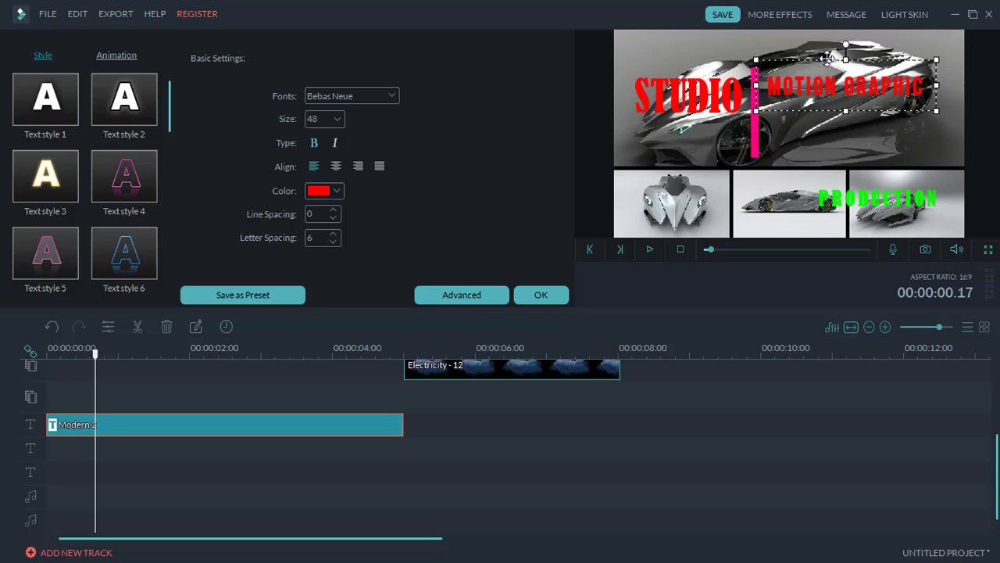
{"action": "left_click", "coordinate": [859, 200]}
{"action": "left_click_drag", "start_coordinate": [862, 175], "coordinate": [832, 101]}
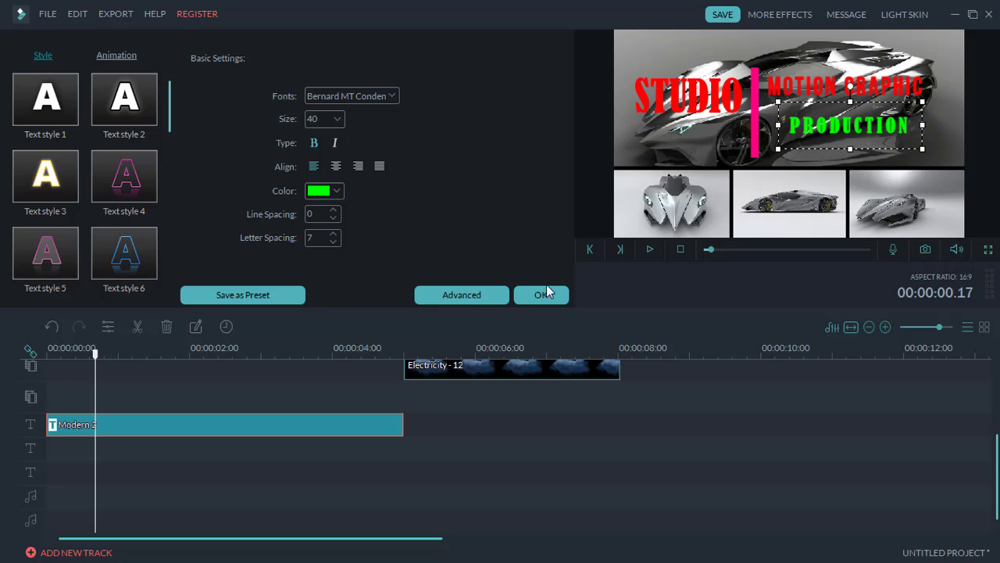
{"action": "left_click", "coordinate": [540, 295]}
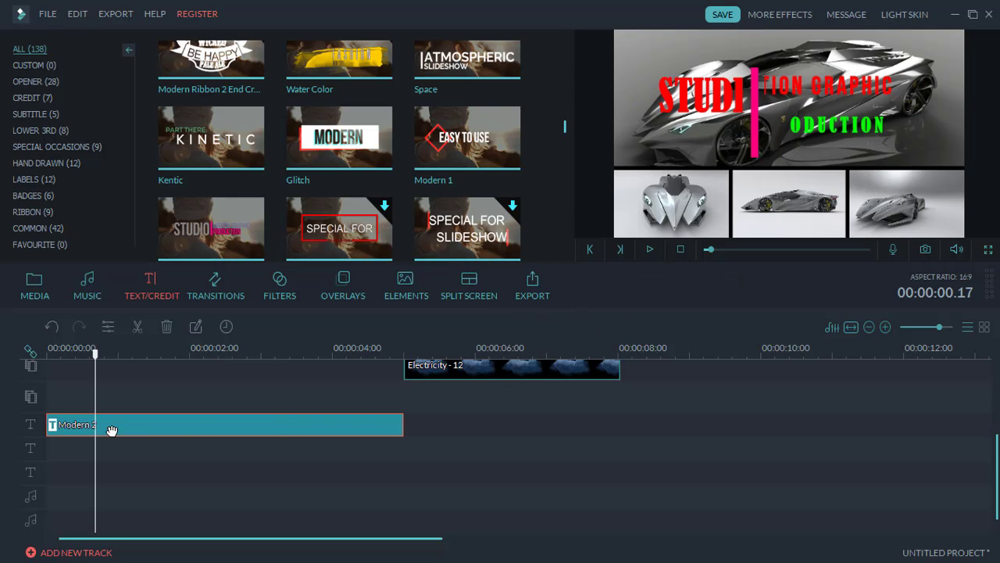
Step: Play the edited Modern 2 title from the start of the timeline
{"action": "left_click_drag", "start_coordinate": [100, 370], "coordinate": [47, 370]}
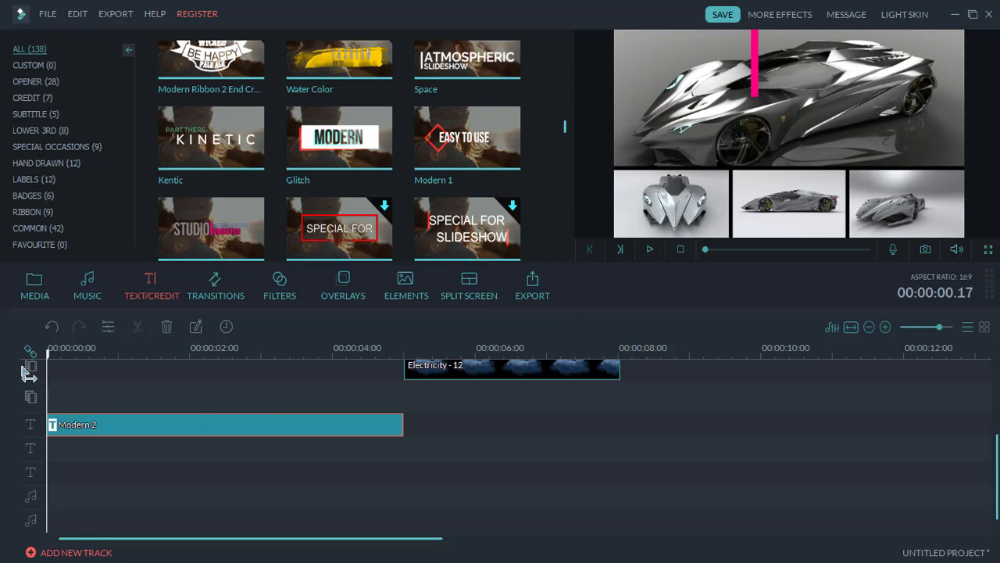
{"action": "left_click", "coordinate": [650, 250]}
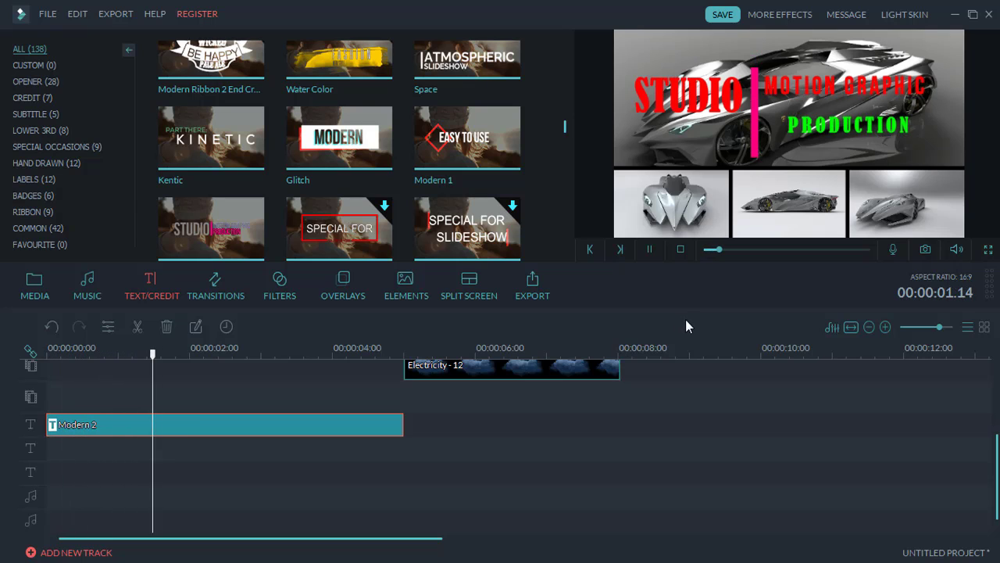
{"action": "left_click", "coordinate": [649, 251]}
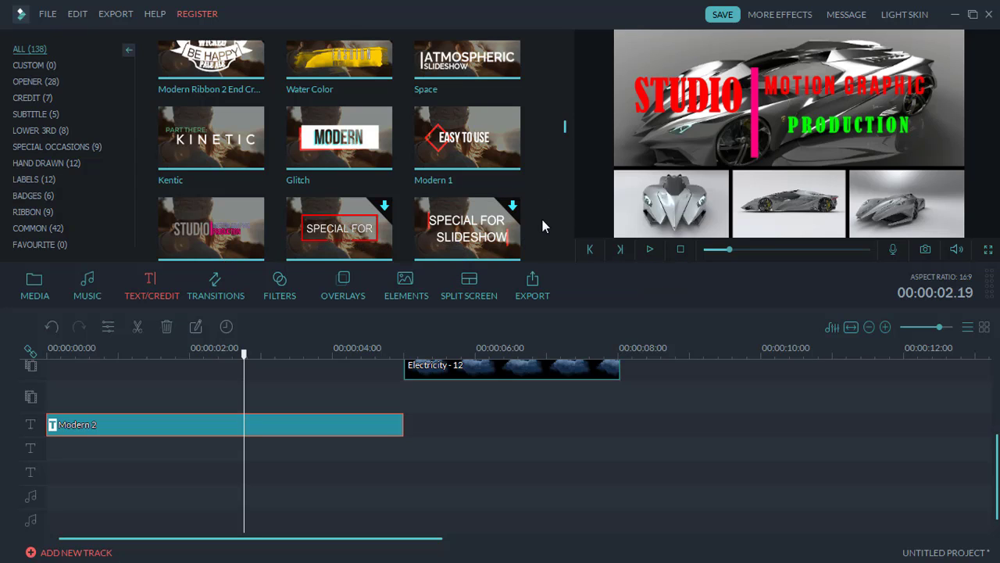
Step: Look through the music, title, transition, filter, overlay and element libraries
{"action": "scroll", "coordinate": [476, 472], "scroll_direction": "up", "scroll_amount": 4}
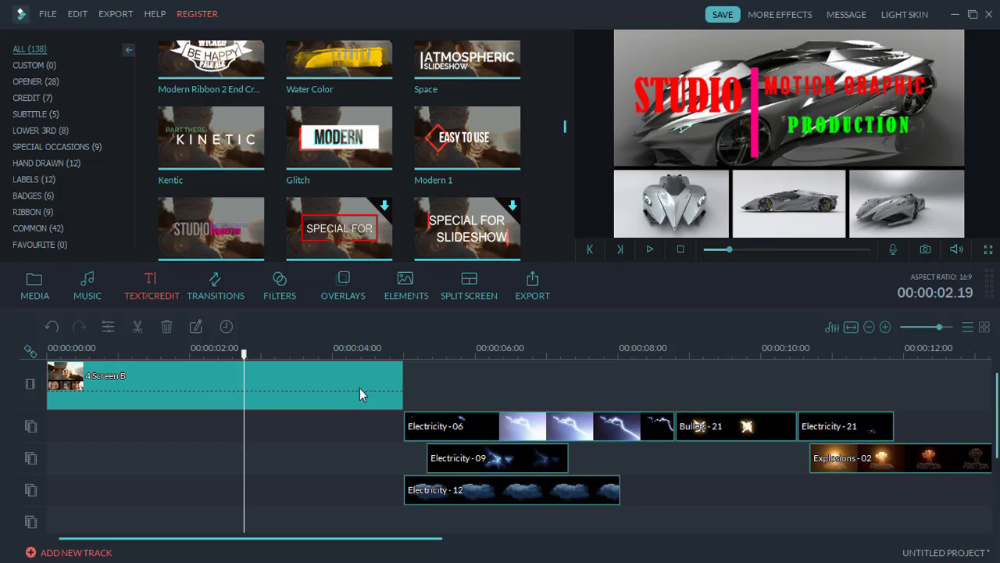
{"action": "left_click", "coordinate": [87, 292]}
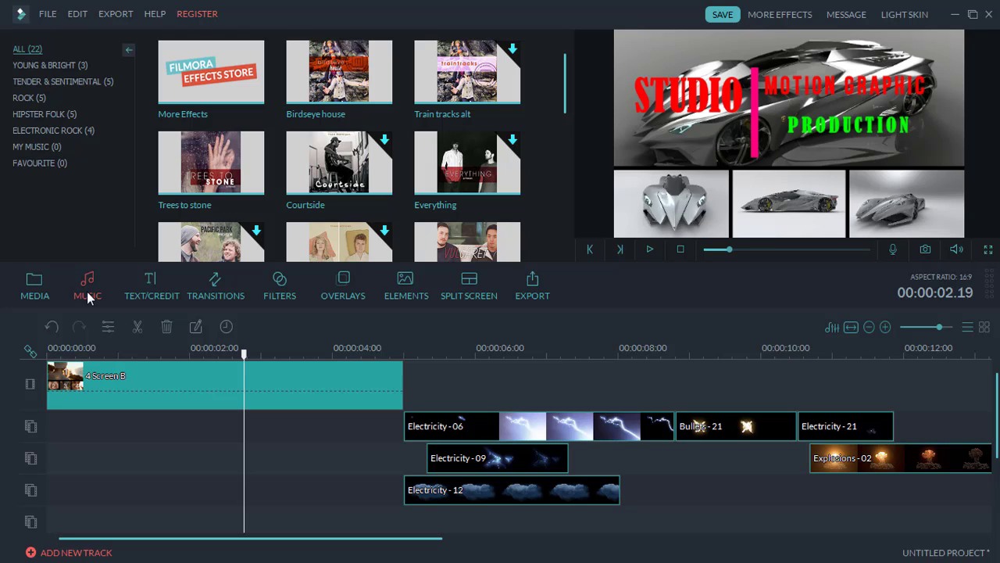
{"action": "left_click", "coordinate": [148, 289]}
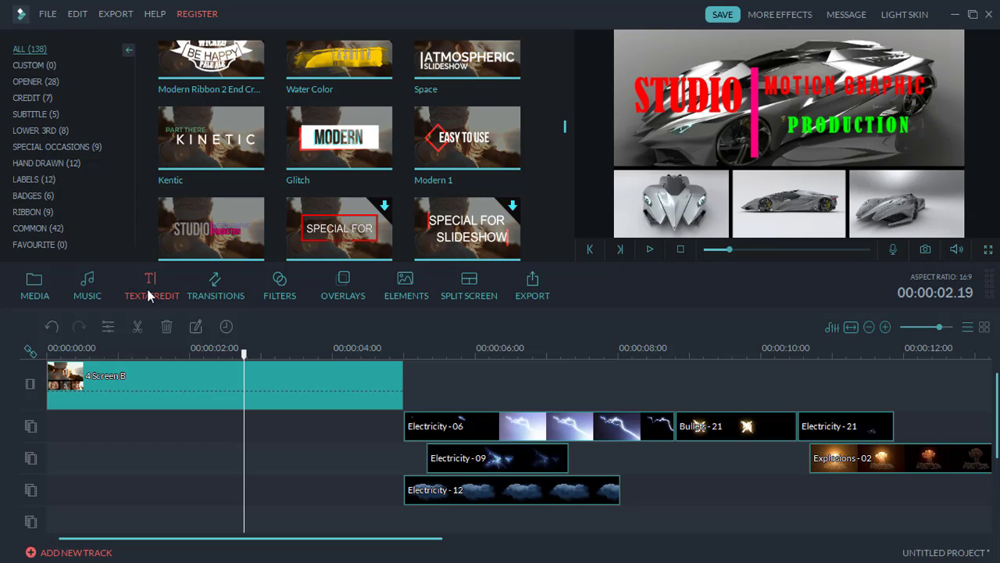
{"action": "left_click", "coordinate": [209, 290]}
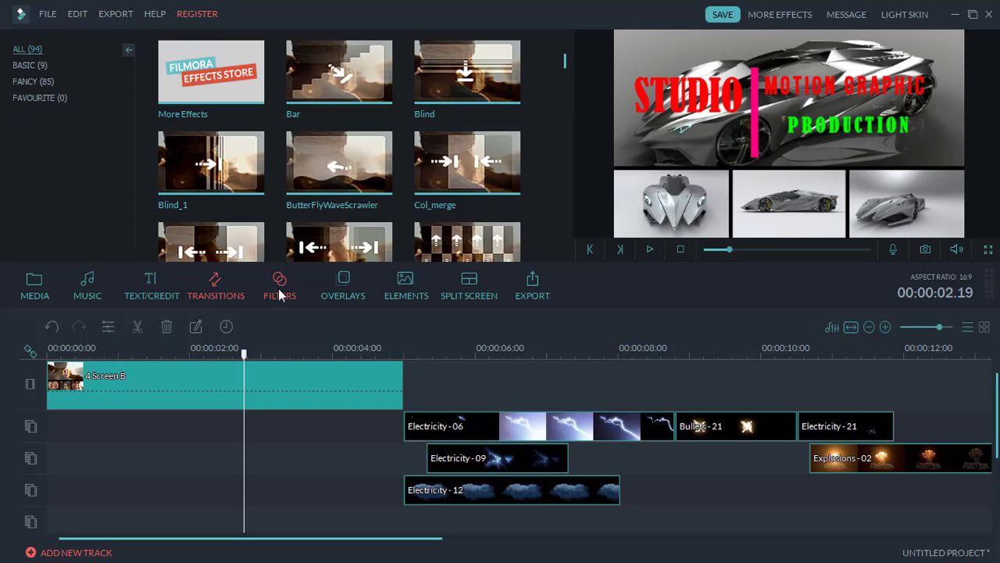
{"action": "left_click", "coordinate": [280, 290]}
{"action": "left_click", "coordinate": [344, 294]}
{"action": "left_click", "coordinate": [393, 292]}
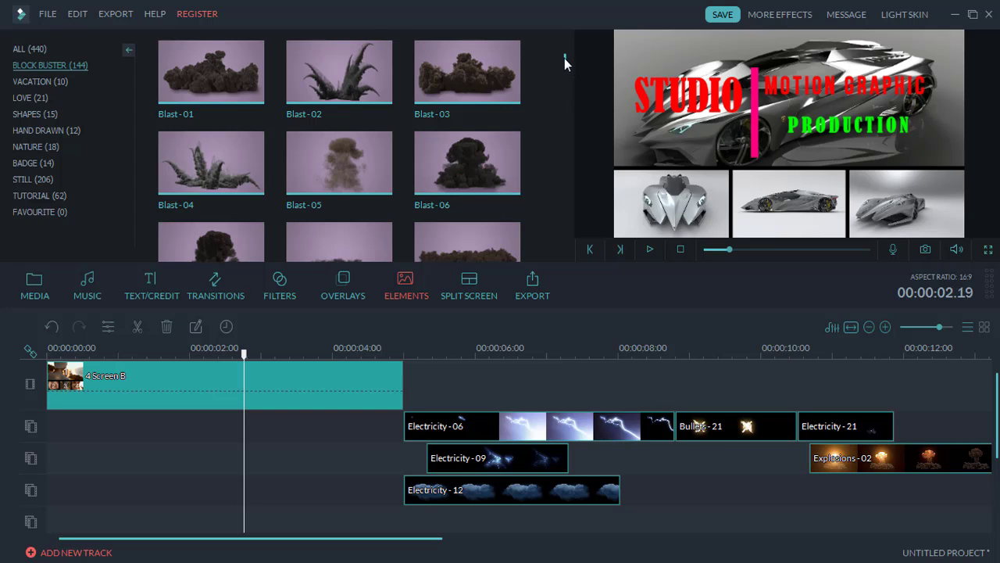
Step: Add the Blast-11 element to the first overlay track starting at 00:00:00.00 and preview it
{"action": "left_click_drag", "start_coordinate": [566, 59], "coordinate": [565, 67]}
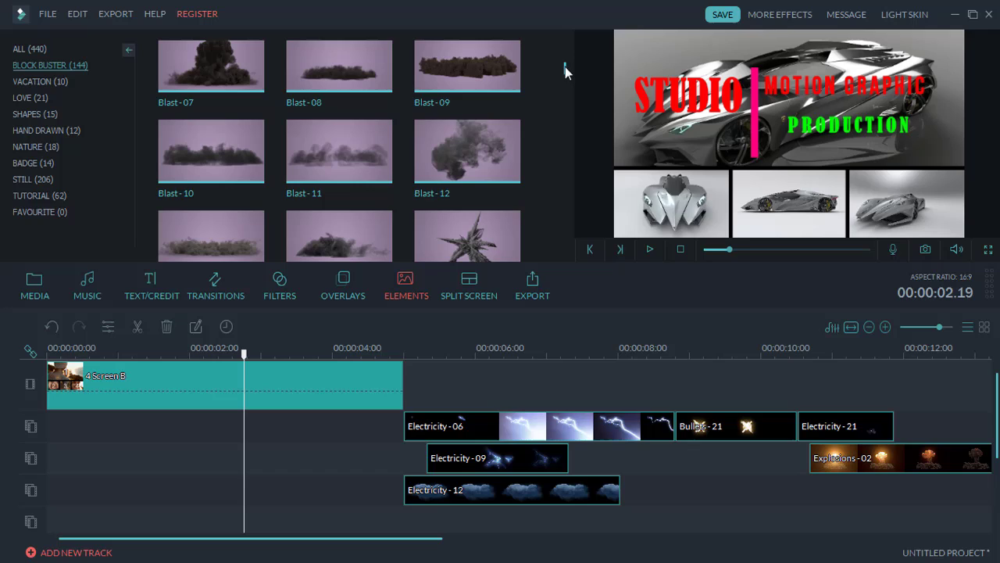
{"action": "left_click", "coordinate": [339, 153]}
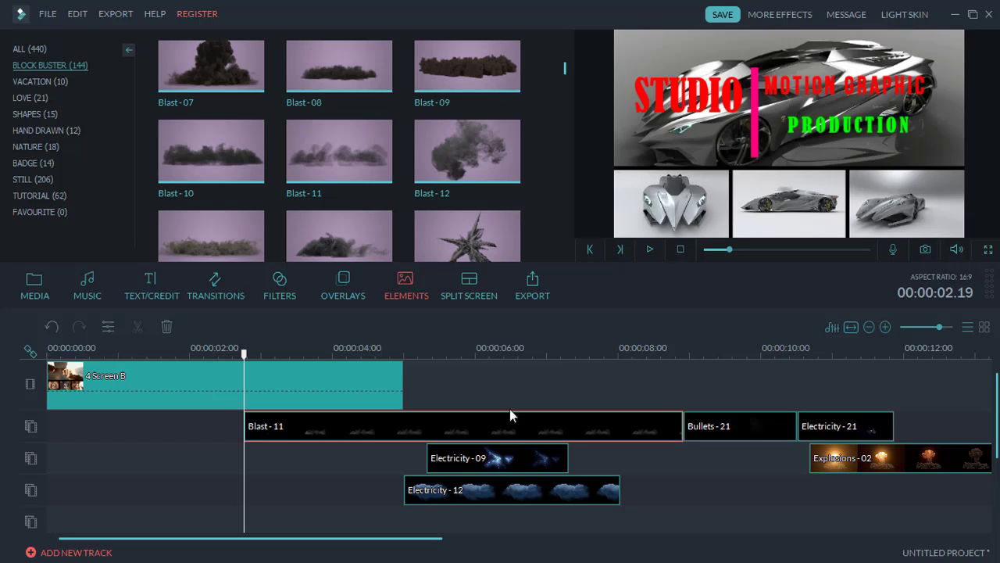
{"action": "left_click_drag", "start_coordinate": [529, 425], "coordinate": [341, 432]}
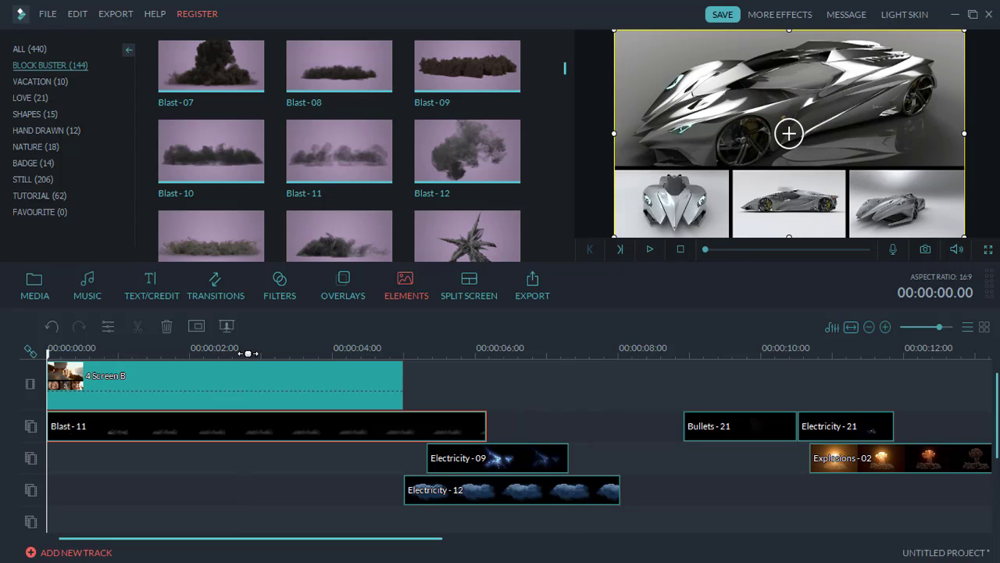
{"action": "left_click", "coordinate": [650, 248]}
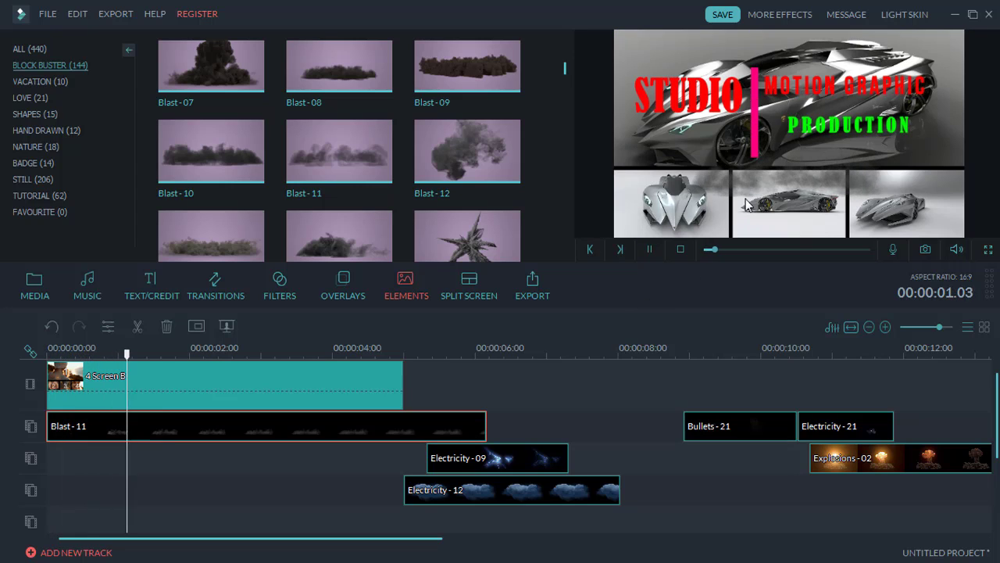
{"action": "left_click", "coordinate": [650, 248]}
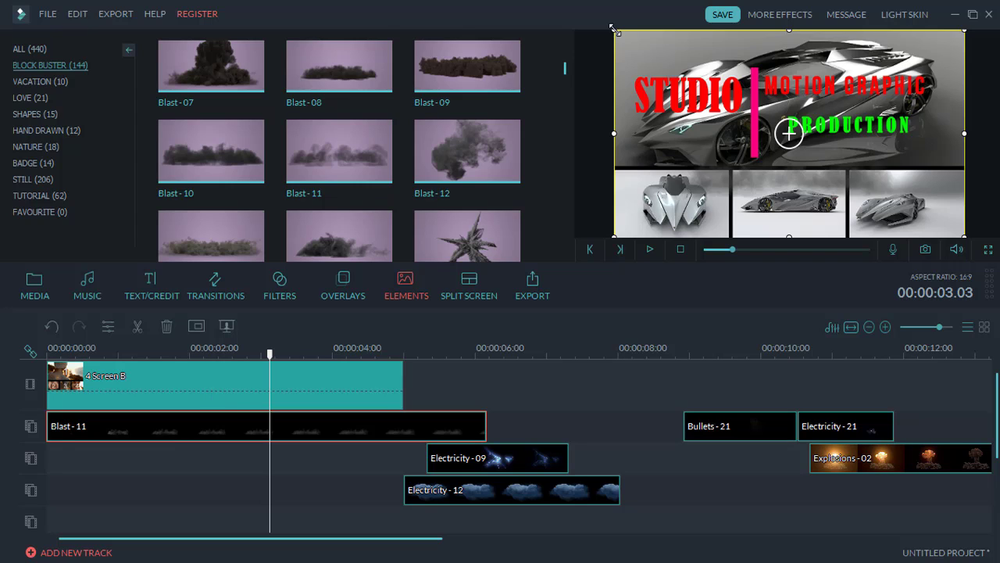
Step: Shrink the Blast-11 overlay from its top edge to cover the three lower panels, and replay it from the start
{"action": "left_click_drag", "start_coordinate": [791, 29], "coordinate": [786, 158]}
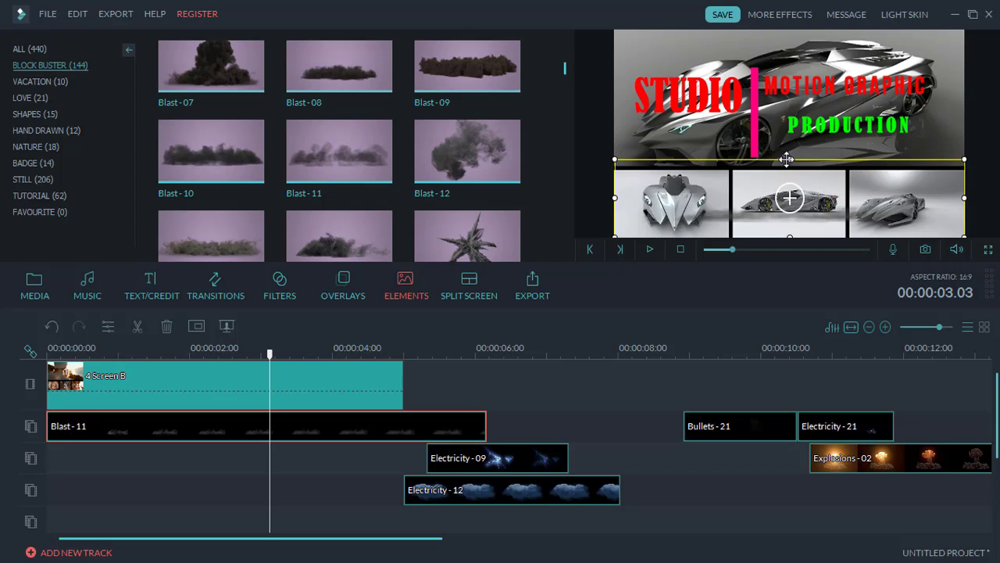
{"action": "left_click_drag", "start_coordinate": [270, 355], "coordinate": [48, 355]}
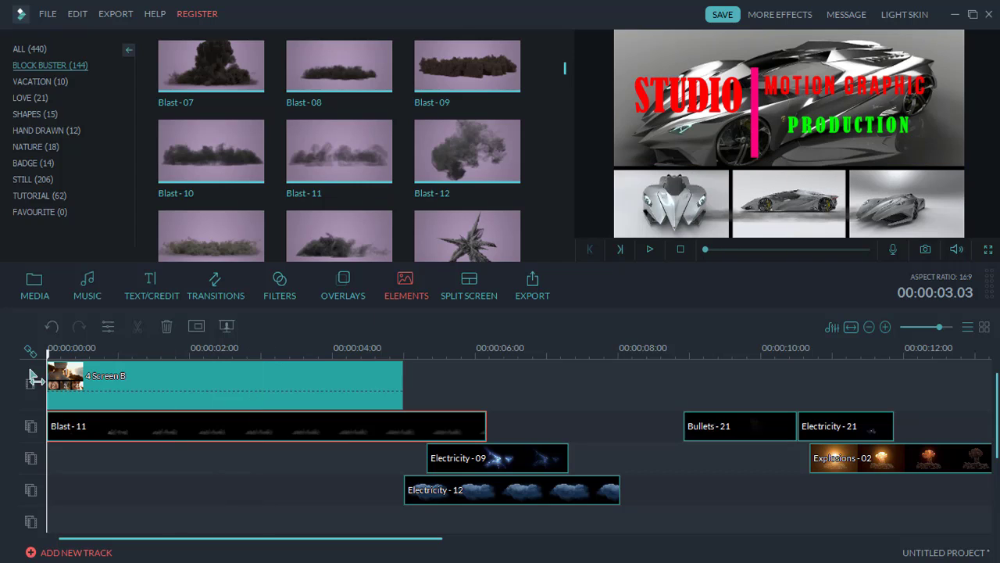
{"action": "left_click", "coordinate": [649, 248]}
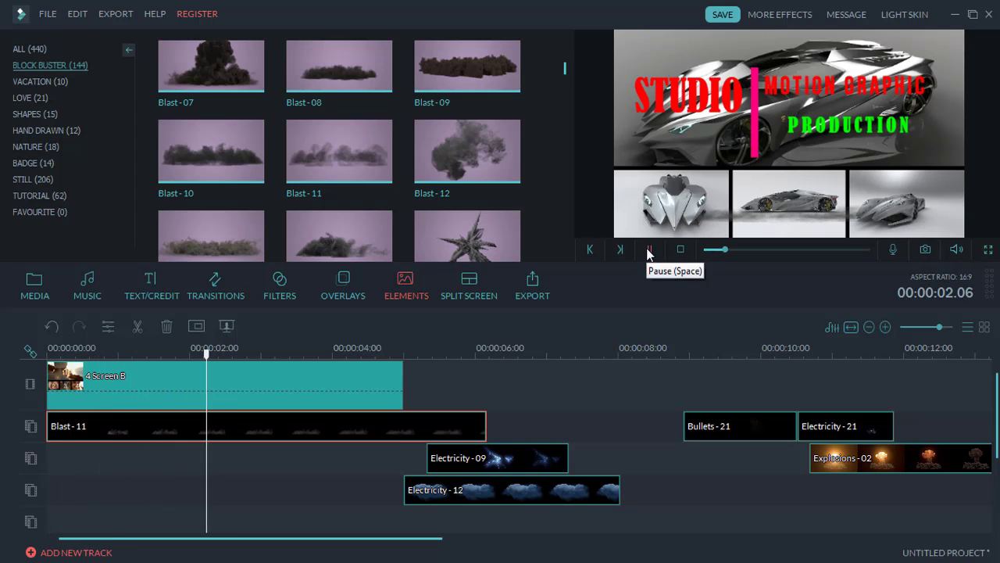
{"action": "left_click", "coordinate": [649, 248]}
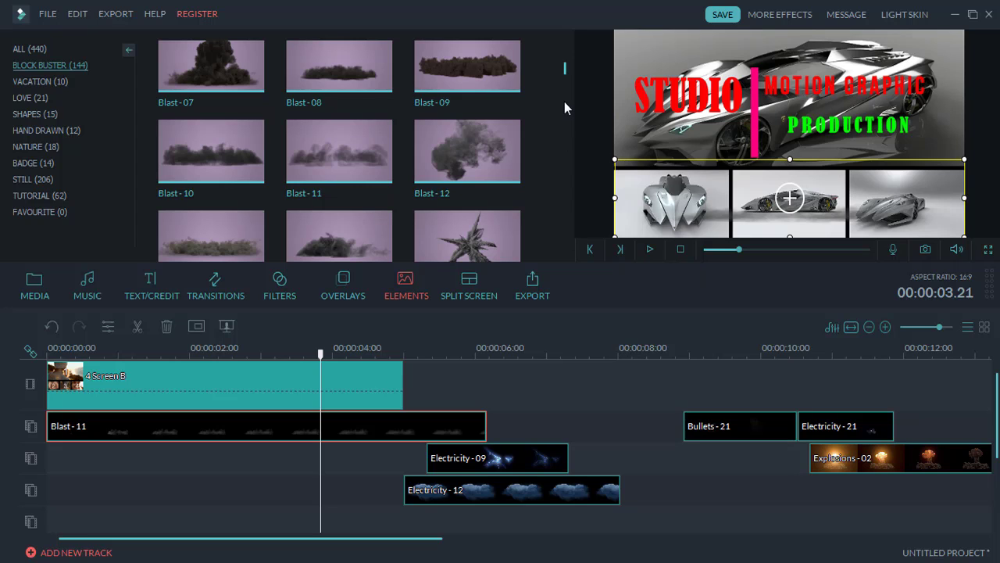
Step: Browse the Block Buster elements and lower the Blast-11 overlay's top edge to line up with the three small panels
{"action": "left_click_drag", "start_coordinate": [564, 70], "coordinate": [565, 170]}
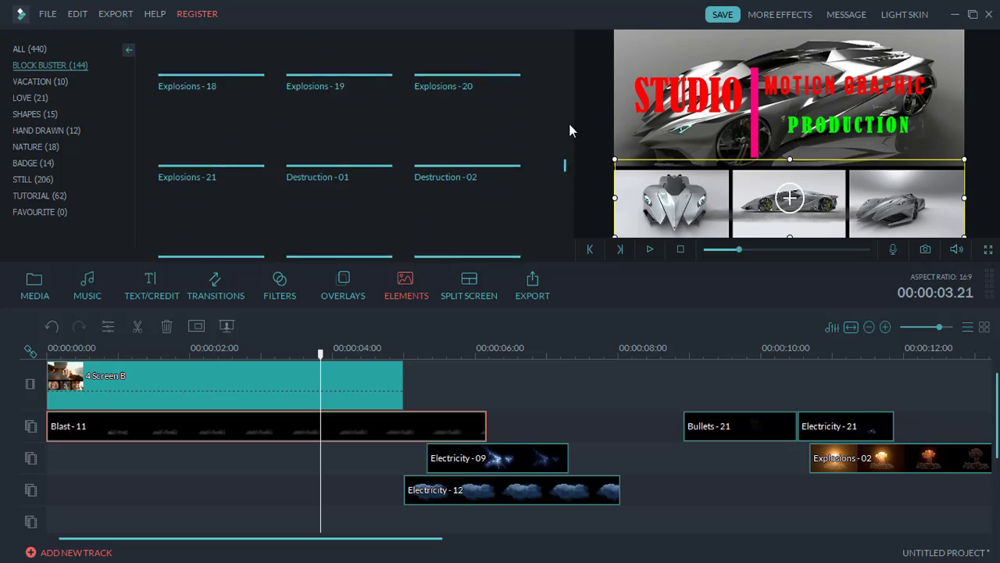
{"action": "left_click_drag", "start_coordinate": [569, 124], "coordinate": [571, 59]}
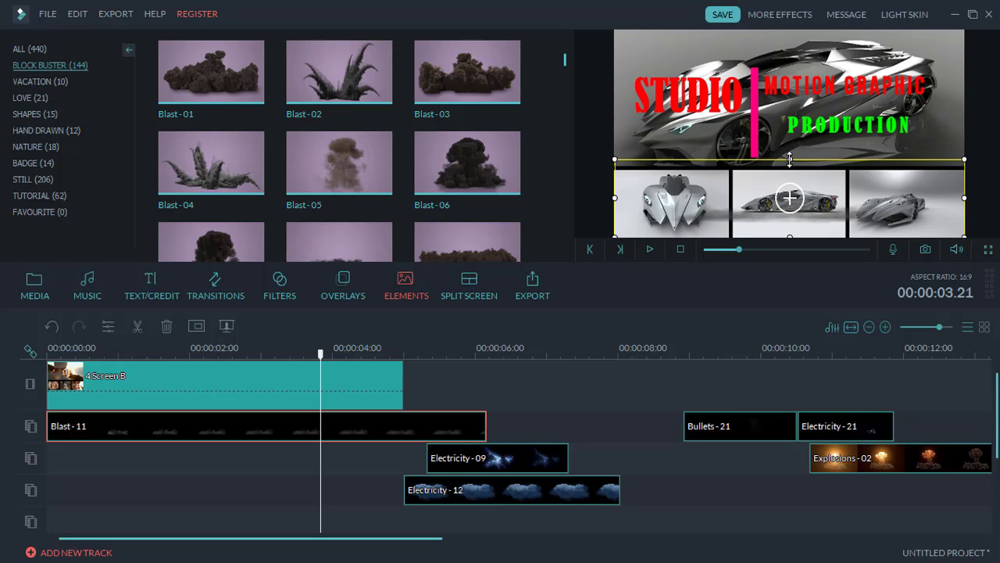
{"action": "left_click_drag", "start_coordinate": [789, 160], "coordinate": [789, 170]}
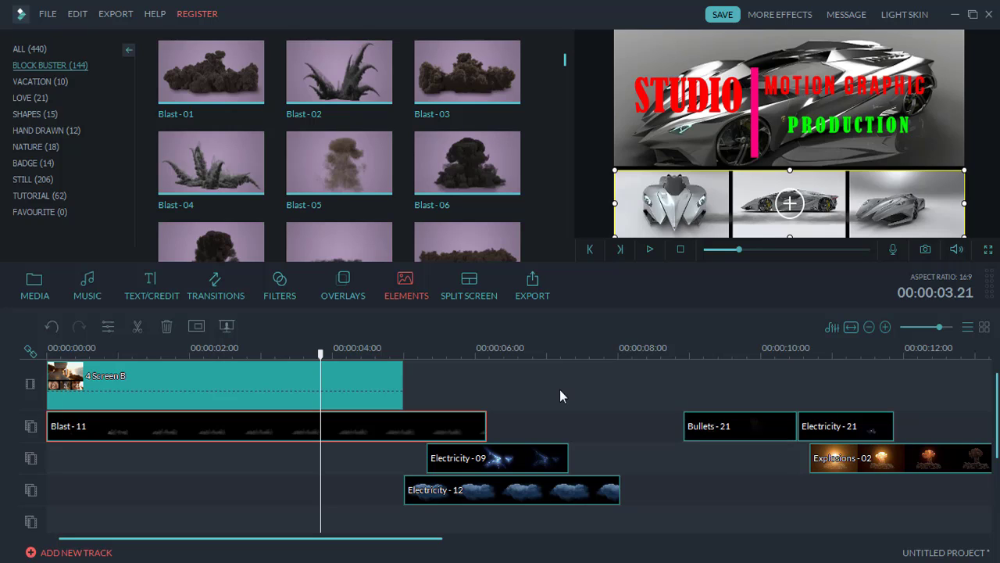
Step: Shift the Bullets-21 clip to start at 00:00:09.02 with Electricity-21 directly after it, and preview it
{"action": "left_click_drag", "start_coordinate": [847, 426], "coordinate": [775, 426]}
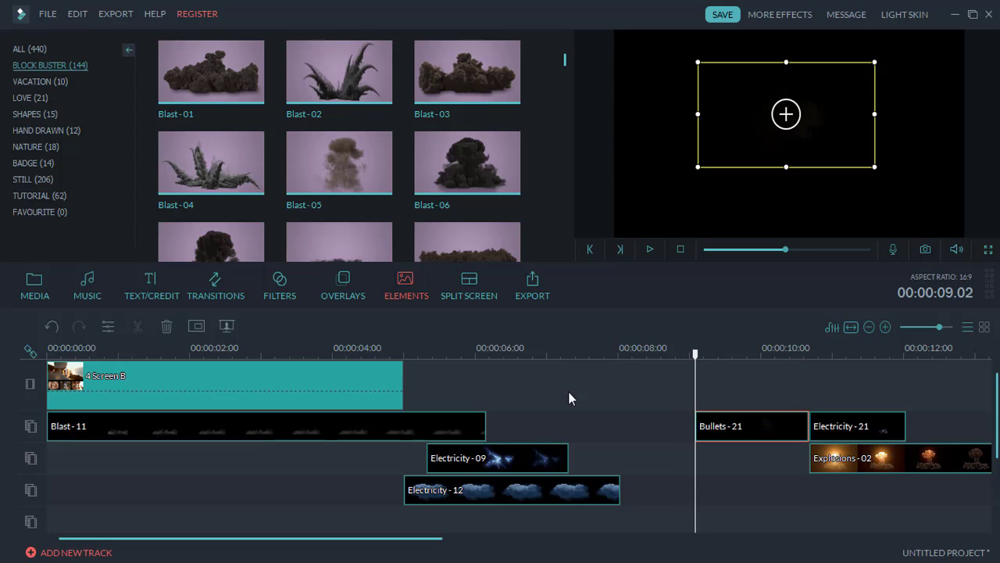
{"action": "left_click", "coordinate": [651, 250]}
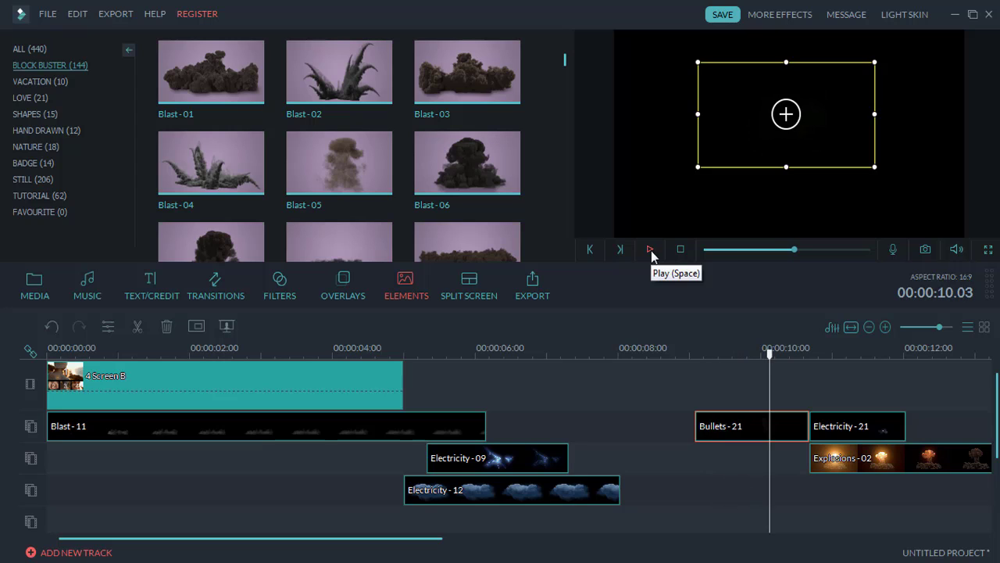